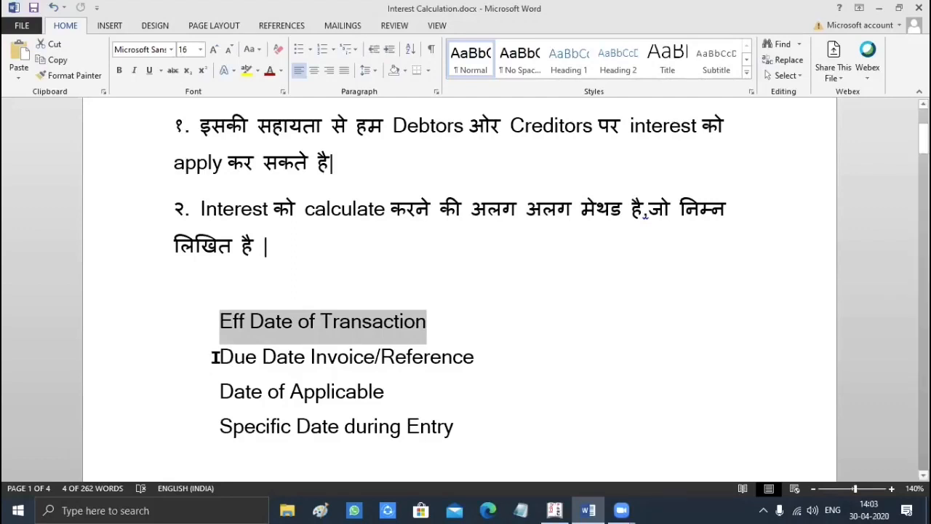
- Review the four interest calculation methods in the introduction, from Eff Date of Transaction to Specific Date during Entry
{"action": "left_click_drag", "start_coordinate": [217, 355], "coordinate": [490, 430]}
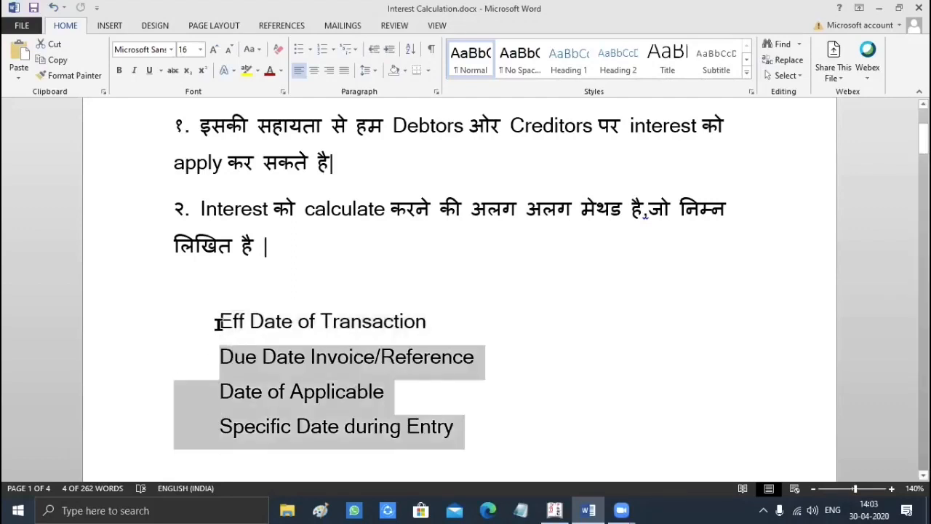
{"action": "left_click_drag", "start_coordinate": [219, 325], "coordinate": [472, 429]}
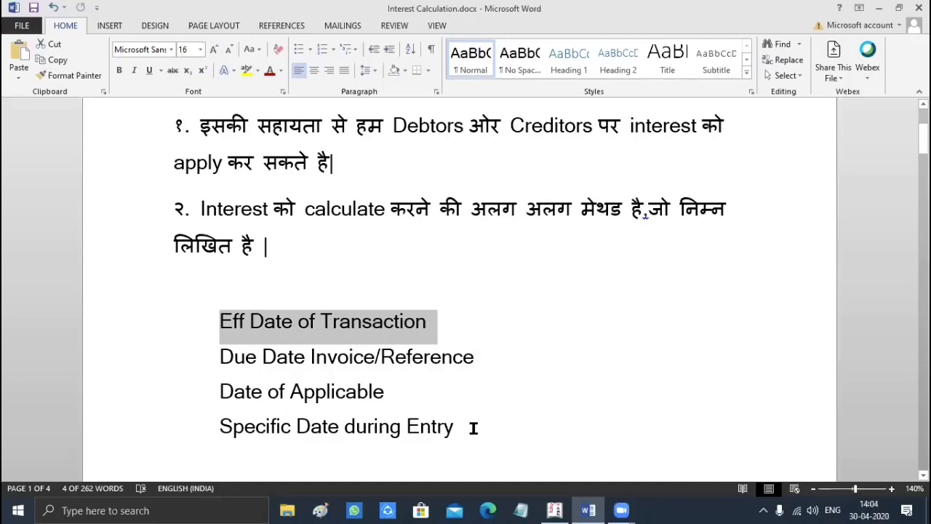
{"action": "left_click_drag", "start_coordinate": [216, 353], "coordinate": [335, 395]}
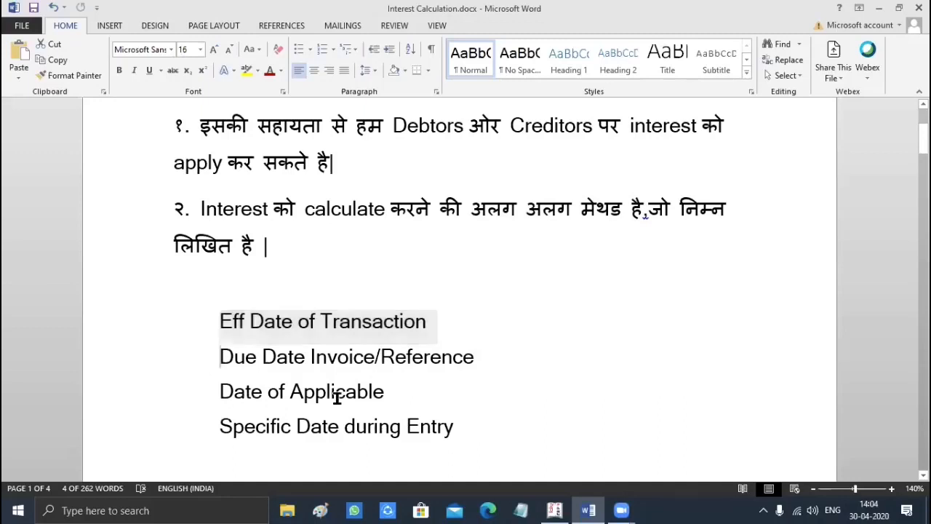
{"action": "left_click_drag", "start_coordinate": [460, 428], "coordinate": [459, 428]}
{"action": "left_click", "coordinate": [211, 354]}
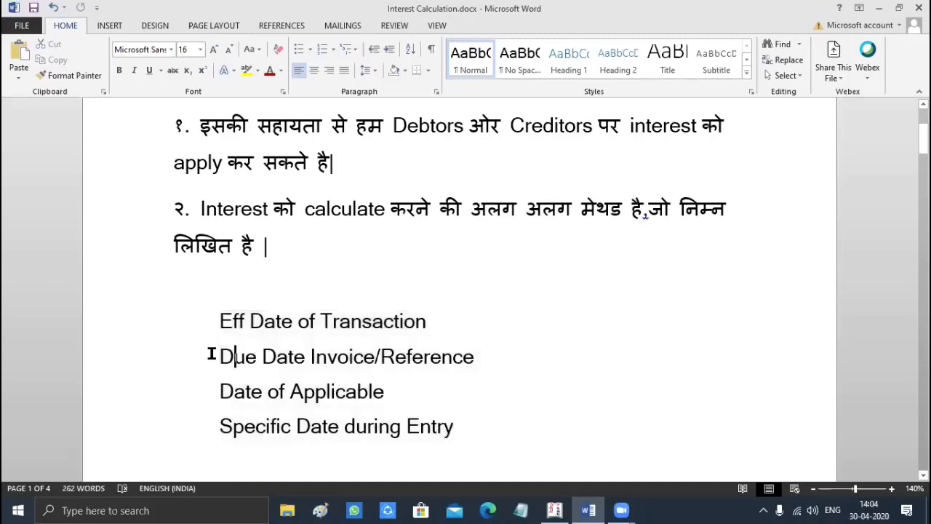
{"action": "left_click", "coordinate": [456, 427], "text": "shift"}
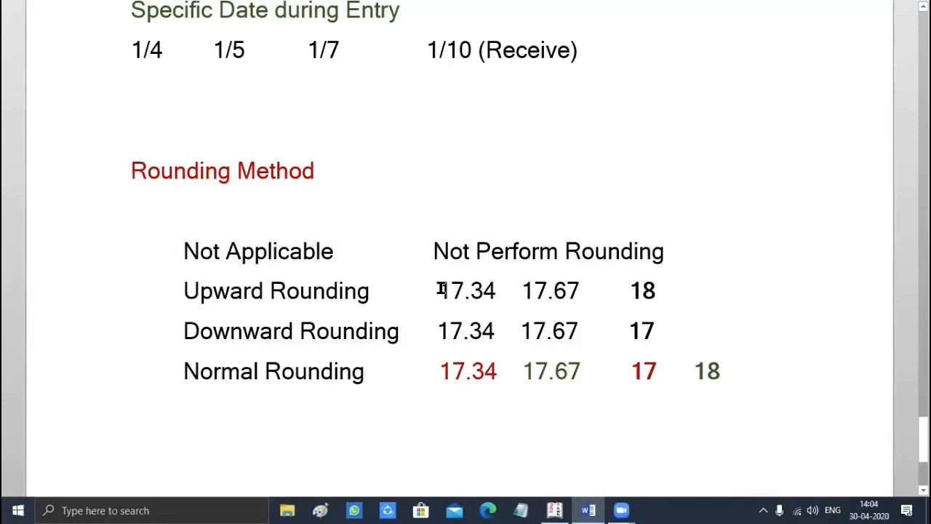
- Examine the Rounding Method examples by highlighting the 17.34 and 17.67 values and their upward, downward and normal rounding results
{"action": "left_click_drag", "start_coordinate": [446, 289], "coordinate": [551, 294]}
{"action": "double_click", "coordinate": [555, 289]}
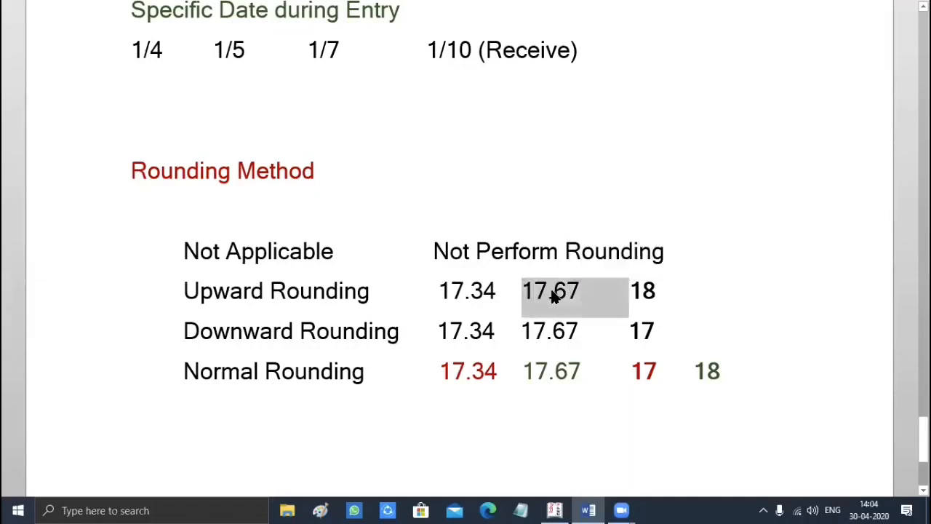
{"action": "left_click", "coordinate": [554, 291]}
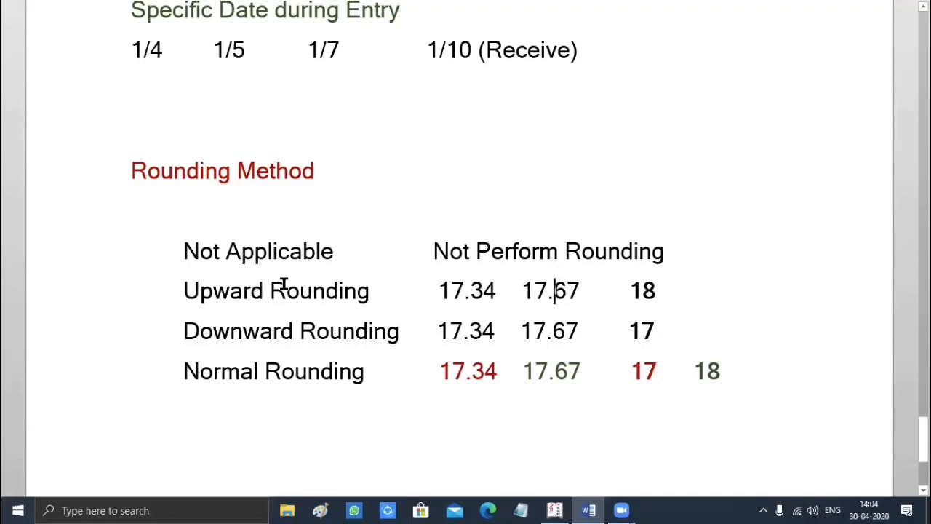
{"action": "left_click", "coordinate": [248, 291]}
{"action": "left_click_drag", "start_coordinate": [629, 290], "coordinate": [655, 291]}
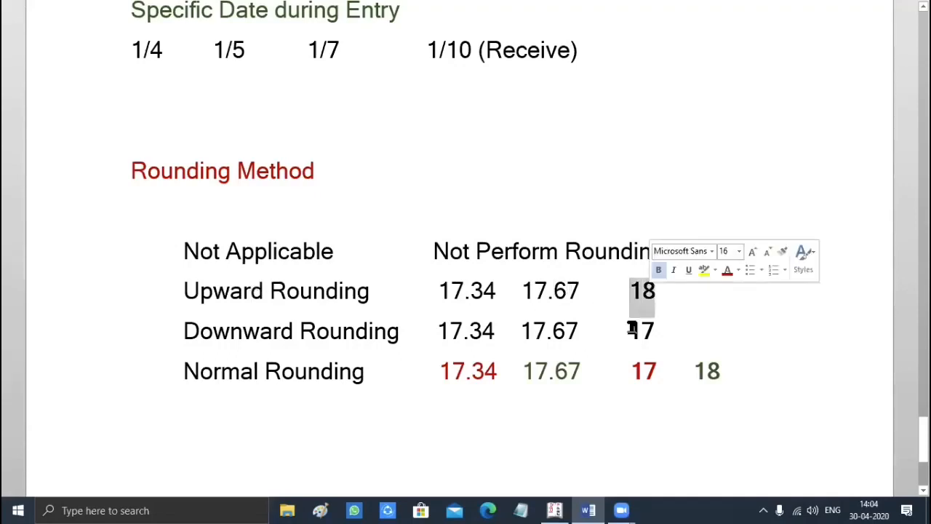
{"action": "left_click_drag", "start_coordinate": [627, 328], "coordinate": [658, 330]}
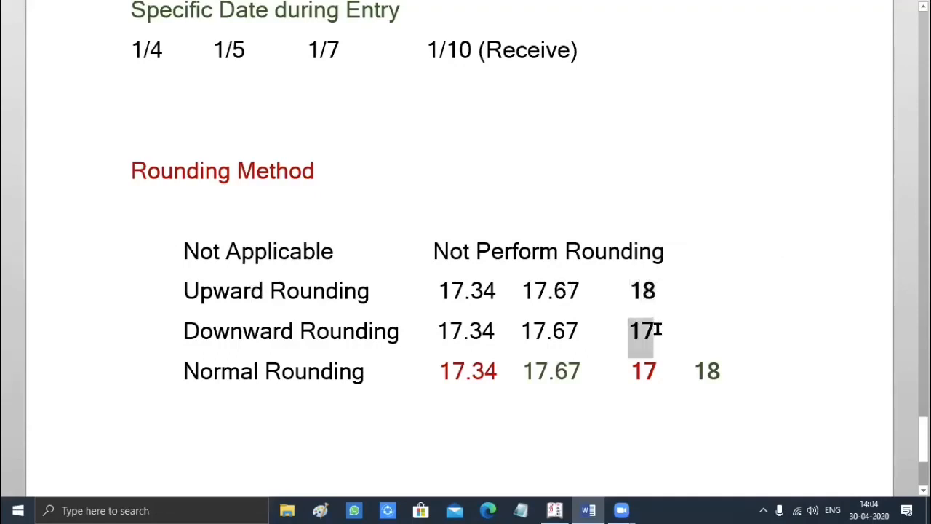
{"action": "left_click", "coordinate": [471, 371]}
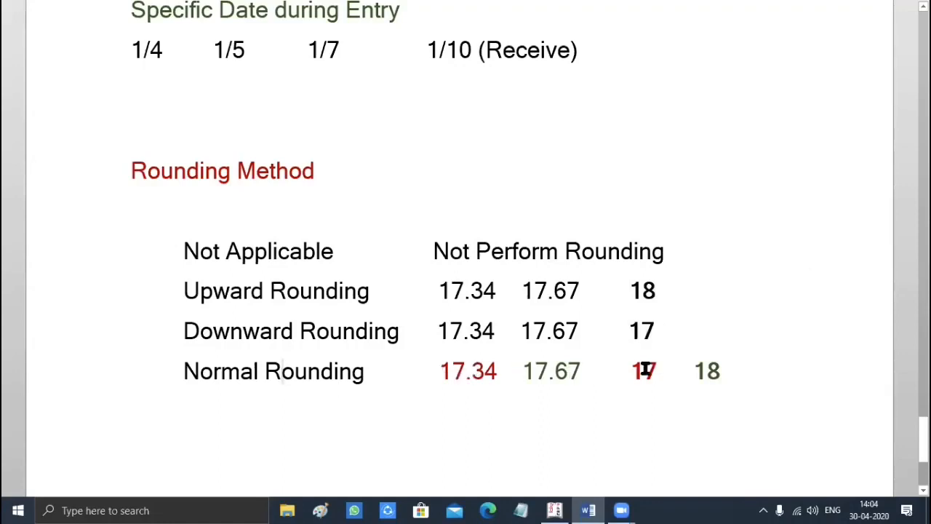
{"action": "left_click_drag", "start_coordinate": [631, 371], "coordinate": [658, 371]}
{"action": "double_click", "coordinate": [709, 371]}
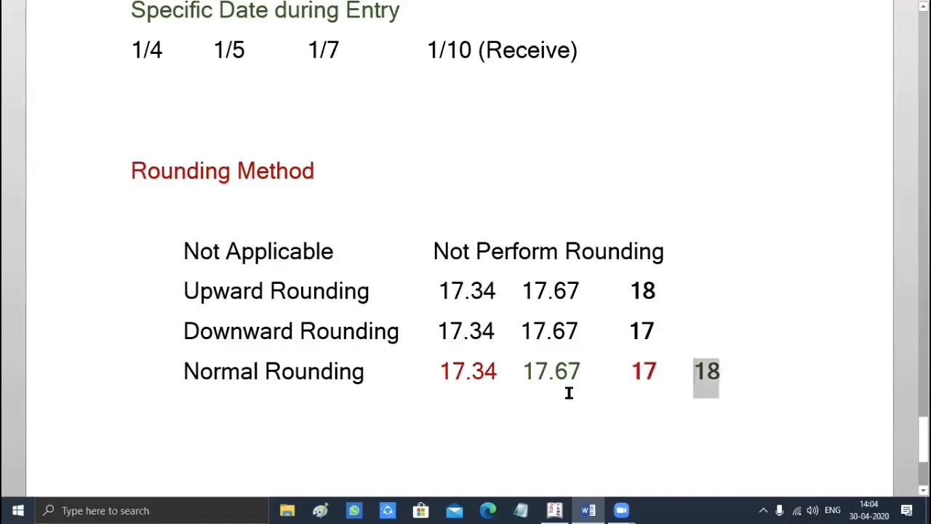
- Go back to the Interest Calculation Windows section and review its Rate, Per and On settings
{"action": "scroll", "coordinate": [387, 231], "scroll_direction": "up", "scroll_amount": 10}
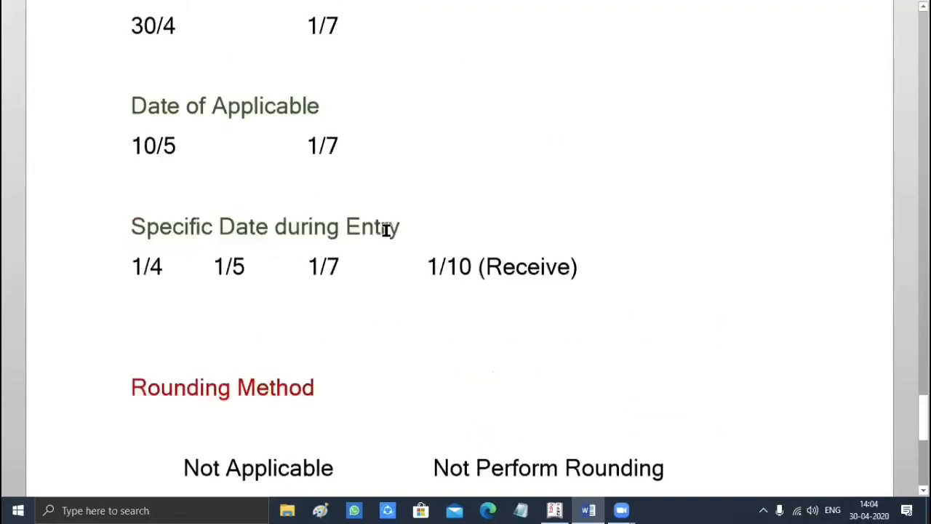
{"action": "scroll", "coordinate": [386, 231], "scroll_direction": "up", "scroll_amount": 12}
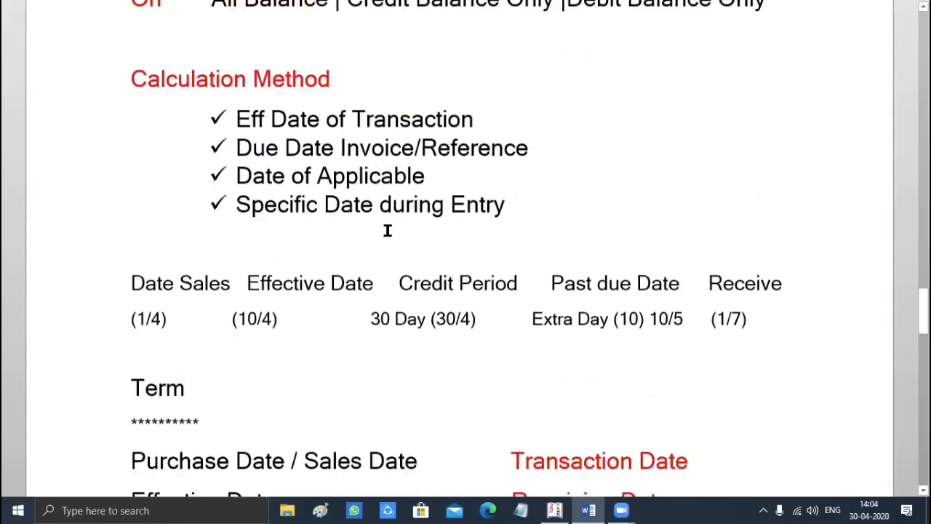
{"action": "scroll", "coordinate": [387, 230], "scroll_direction": "down", "scroll_amount": 2}
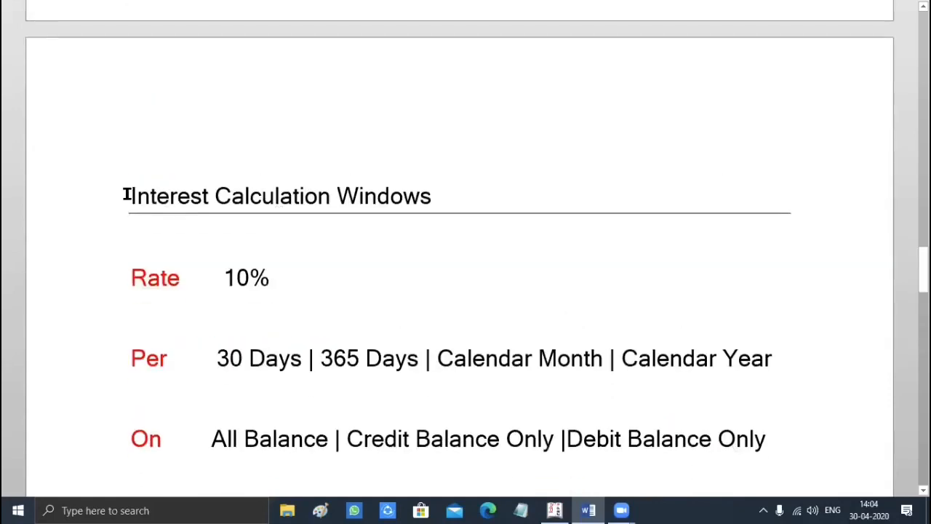
{"action": "left_click_drag", "start_coordinate": [132, 197], "coordinate": [444, 206]}
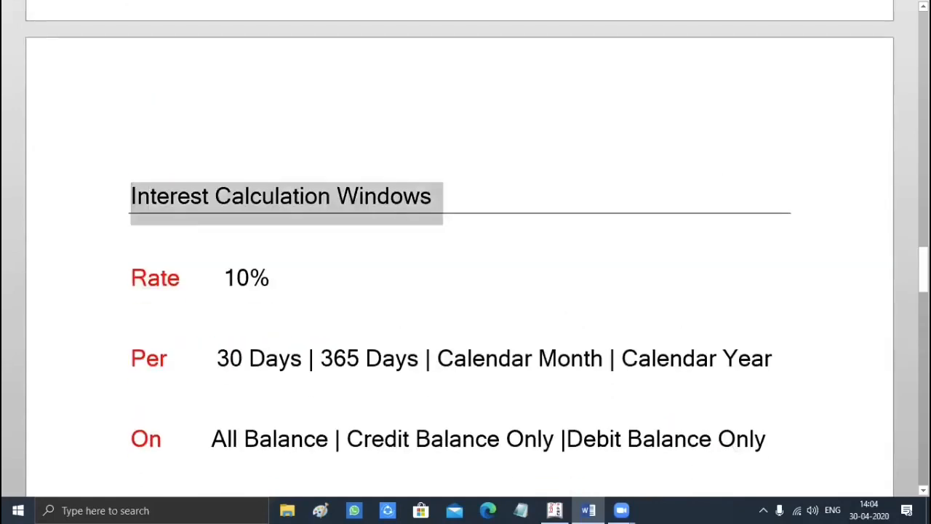
{"action": "left_click", "coordinate": [337, 309]}
{"action": "left_click_drag", "start_coordinate": [150, 273], "coordinate": [270, 276]}
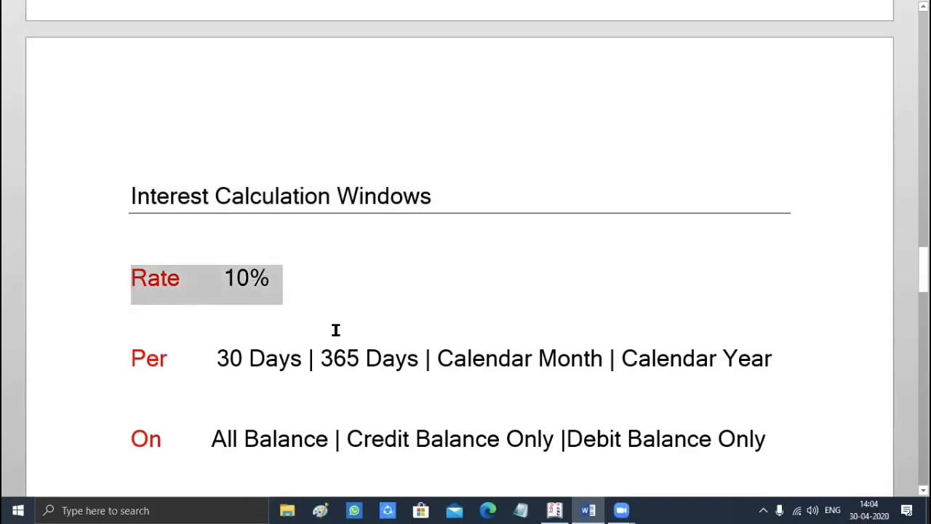
{"action": "scroll", "coordinate": [135, 298], "scroll_direction": "down", "scroll_amount": 2}
{"action": "left_click_drag", "start_coordinate": [132, 274], "coordinate": [169, 274]}
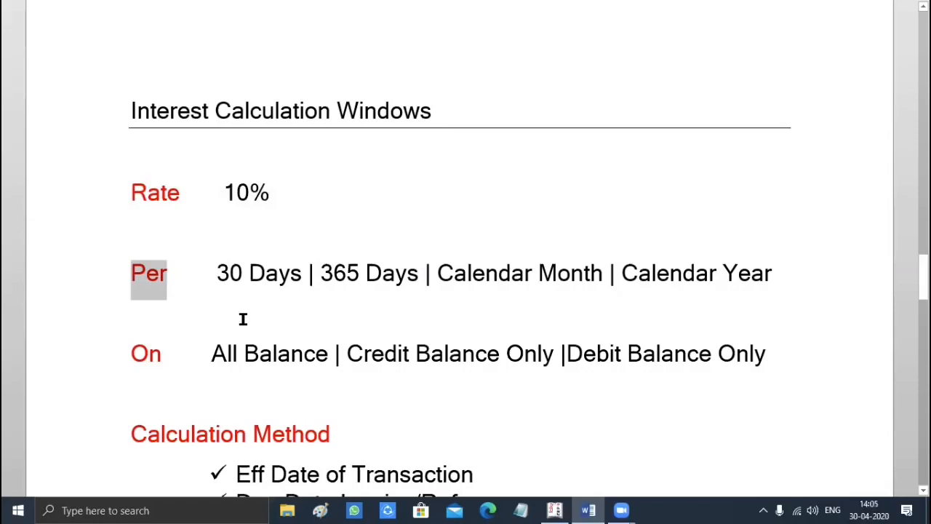
{"action": "scroll", "coordinate": [243, 319], "scroll_direction": "down", "scroll_amount": 2}
{"action": "left_click_drag", "start_coordinate": [138, 269], "coordinate": [169, 289]}
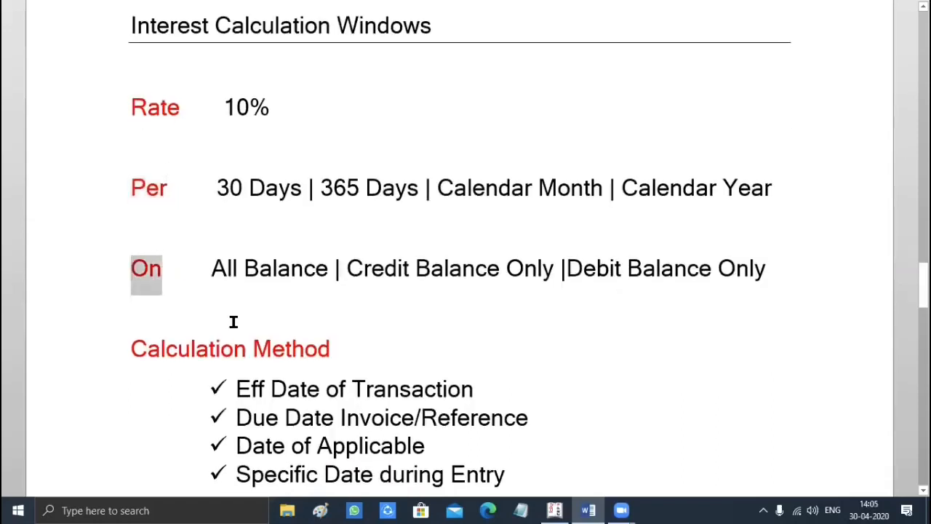
- Examine the Eff Date of Transaction method and the example timeline from Date Sales to Receive
{"action": "scroll", "coordinate": [234, 322], "scroll_direction": "down", "scroll_amount": 2}
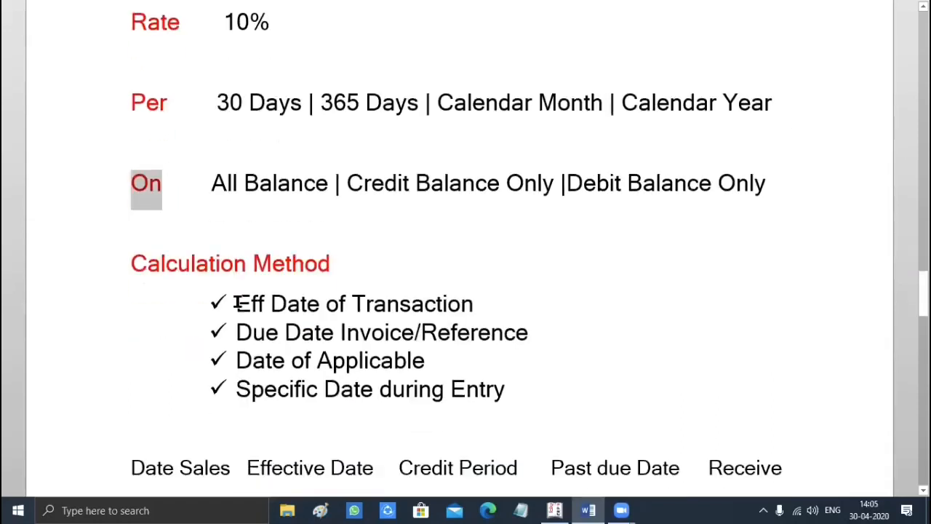
{"action": "left_click_drag", "start_coordinate": [239, 302], "coordinate": [455, 304]}
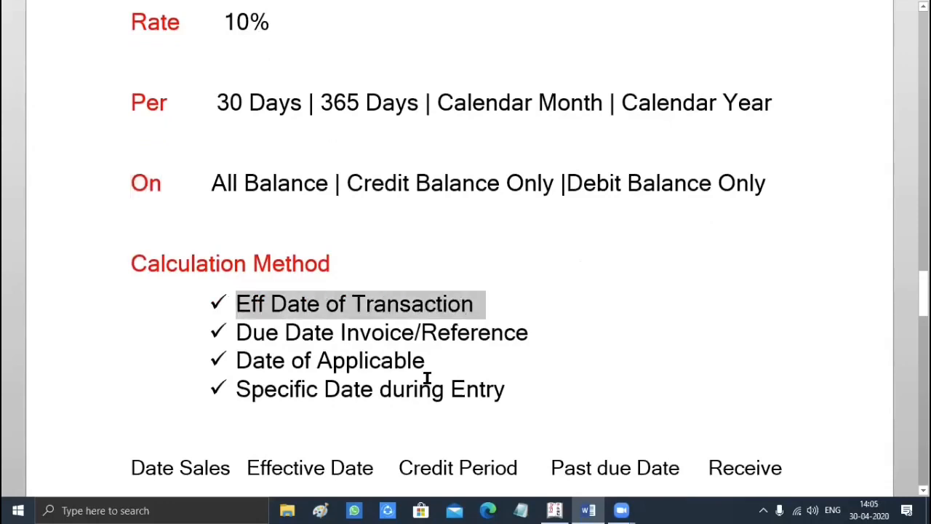
{"action": "scroll", "coordinate": [428, 378], "scroll_direction": "down", "scroll_amount": 2}
{"action": "left_click_drag", "start_coordinate": [132, 382], "coordinate": [215, 382]}
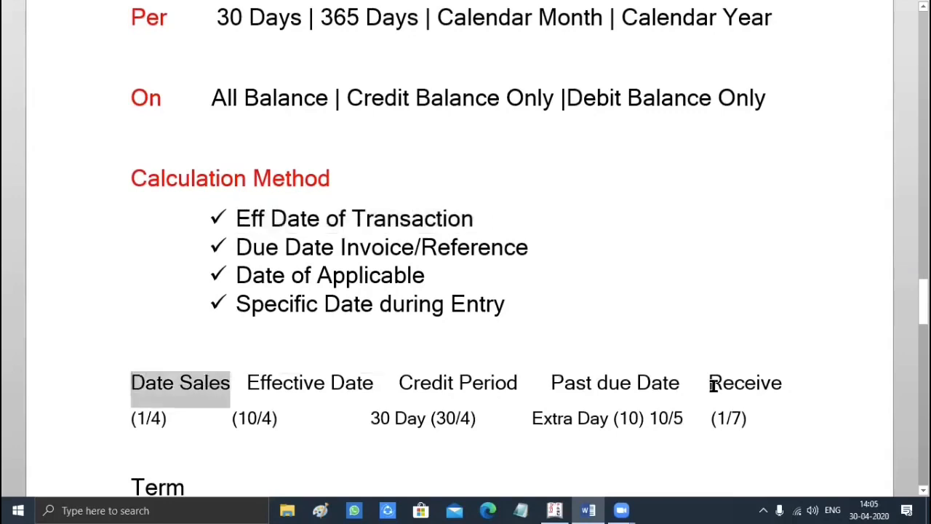
{"action": "left_click_drag", "start_coordinate": [712, 383], "coordinate": [782, 380]}
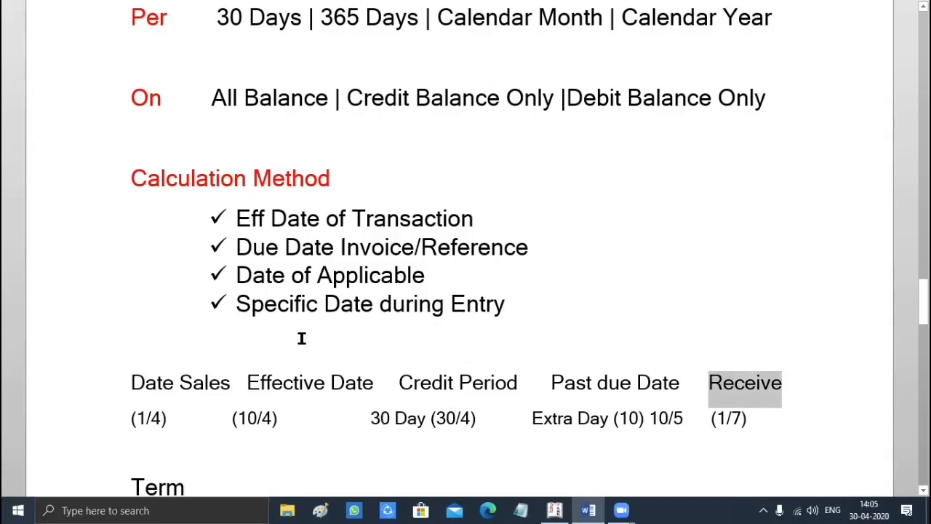
- Read the Term definitions from Purchase Date / Sales Date to Payment / Receipt Date alongside the example date timeline
{"action": "scroll", "coordinate": [302, 339], "scroll_direction": "down", "scroll_amount": 5}
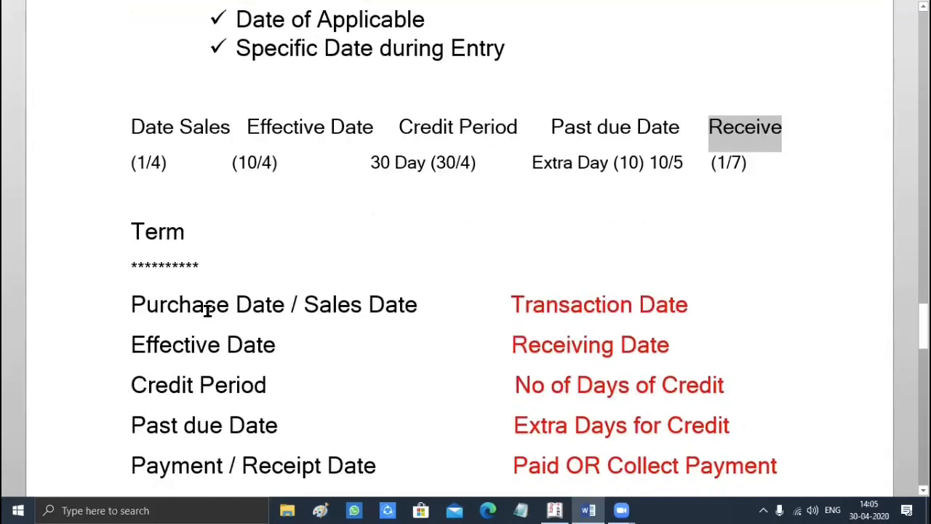
{"action": "left_click", "coordinate": [228, 124]}
{"action": "scroll", "coordinate": [216, 199], "scroll_direction": "up", "scroll_amount": 2}
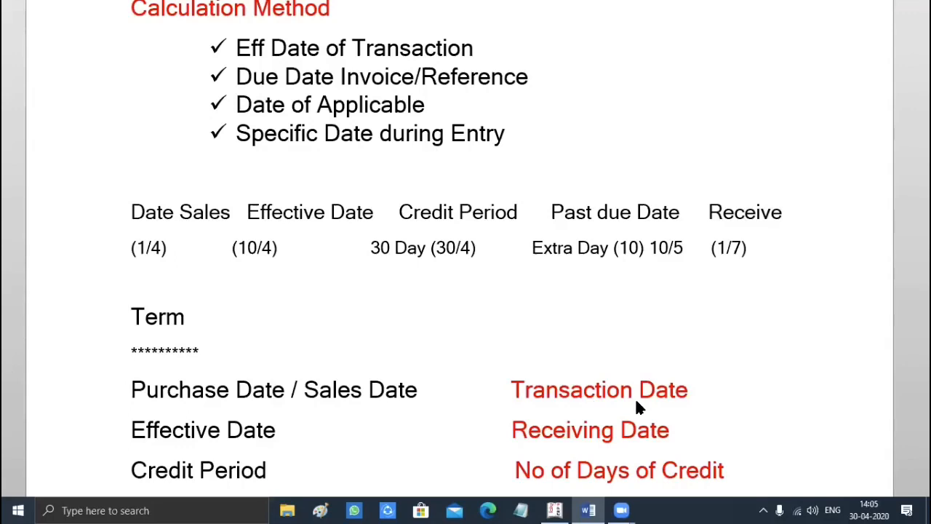
{"action": "scroll", "coordinate": [634, 397], "scroll_direction": "down", "scroll_amount": 2}
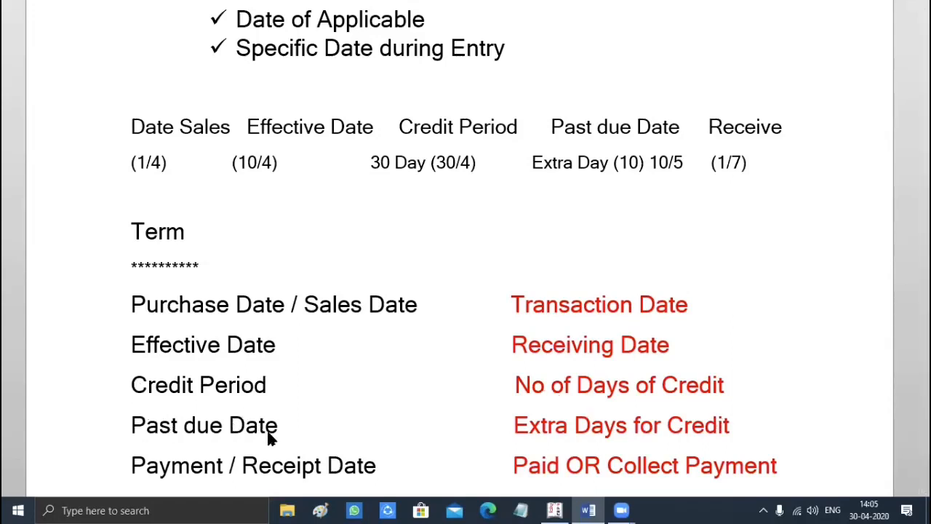
{"action": "scroll", "coordinate": [269, 437], "scroll_direction": "down", "scroll_amount": 3}
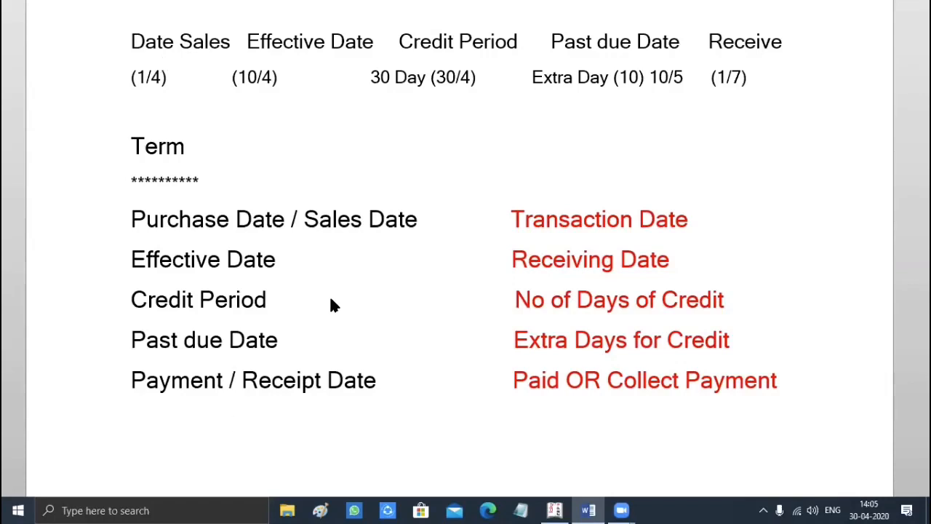
- Review the example start and end dates for each calculation method, from Eff Date of Transaction to Specific Date during Entry
{"action": "scroll", "coordinate": [330, 299], "scroll_direction": "down", "scroll_amount": 8}
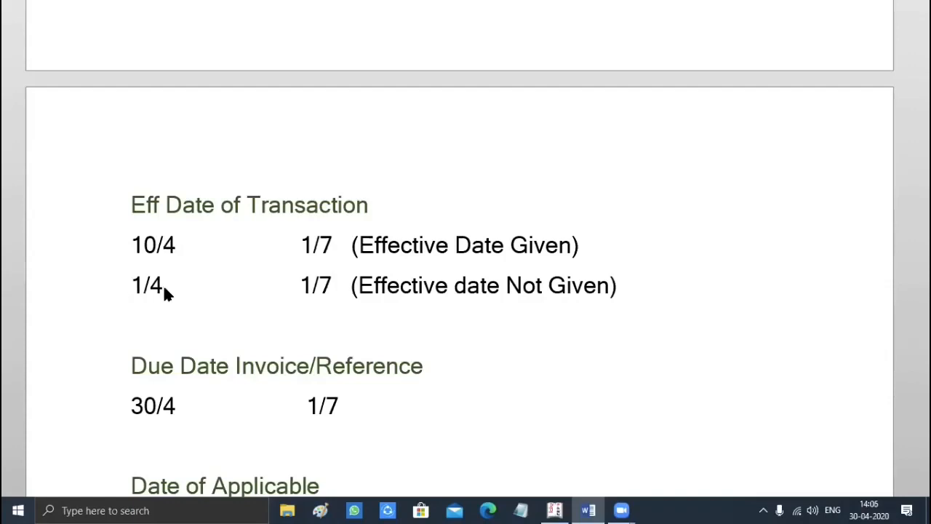
{"action": "scroll", "coordinate": [138, 128], "scroll_direction": "down", "scroll_amount": 1}
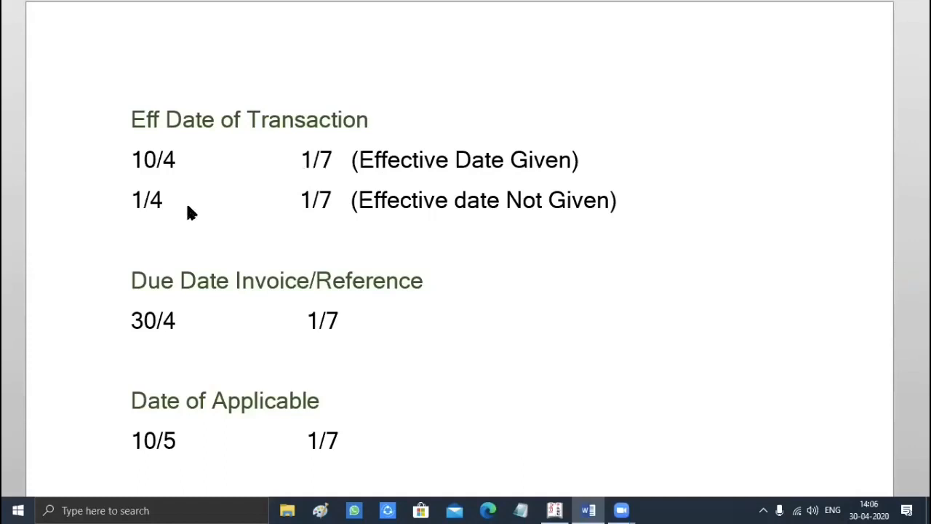
{"action": "scroll", "coordinate": [145, 216], "scroll_direction": "down", "scroll_amount": 3}
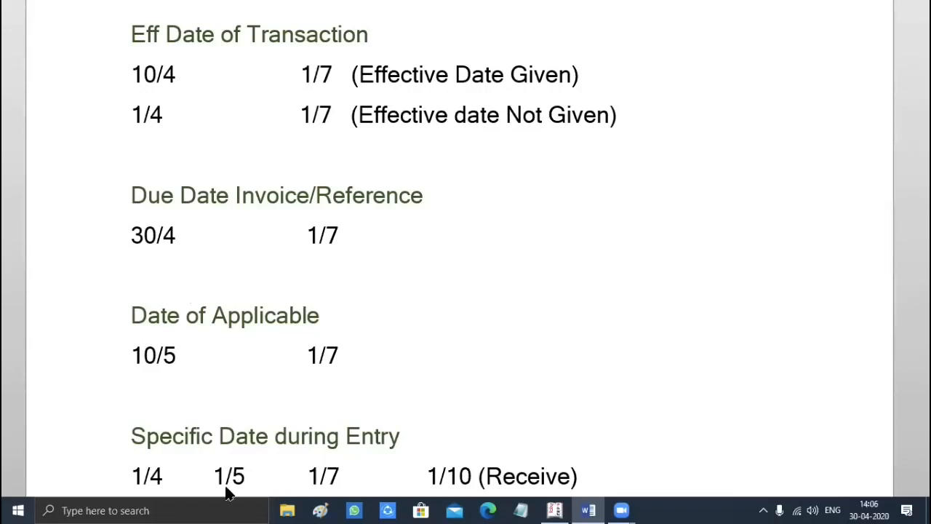
{"action": "scroll", "coordinate": [210, 381], "scroll_direction": "down", "scroll_amount": 2}
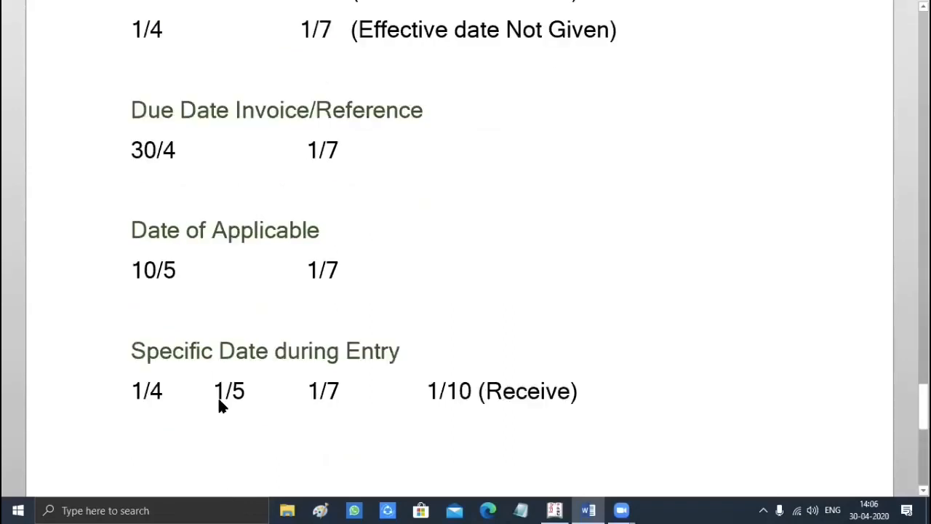
- Highlight the 1/5 to 1/7 period and the 1/10 receive date under Specific Date during Entry to examine them
{"action": "left_click_drag", "start_coordinate": [215, 392], "coordinate": [331, 396]}
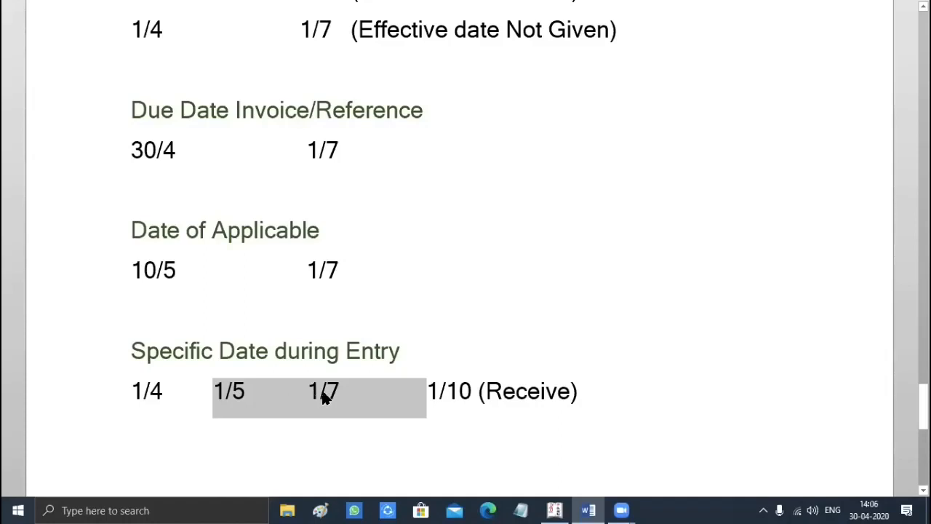
{"action": "left_click", "coordinate": [428, 392]}
{"action": "double_click", "coordinate": [461, 392]}
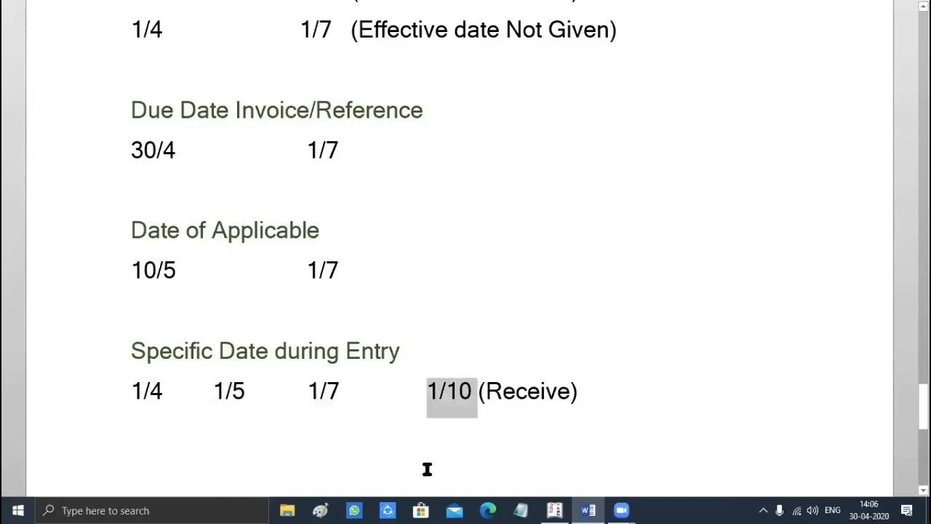
{"action": "left_click", "coordinate": [214, 392]}
{"action": "left_click_drag", "start_coordinate": [222, 392], "coordinate": [339, 390]}
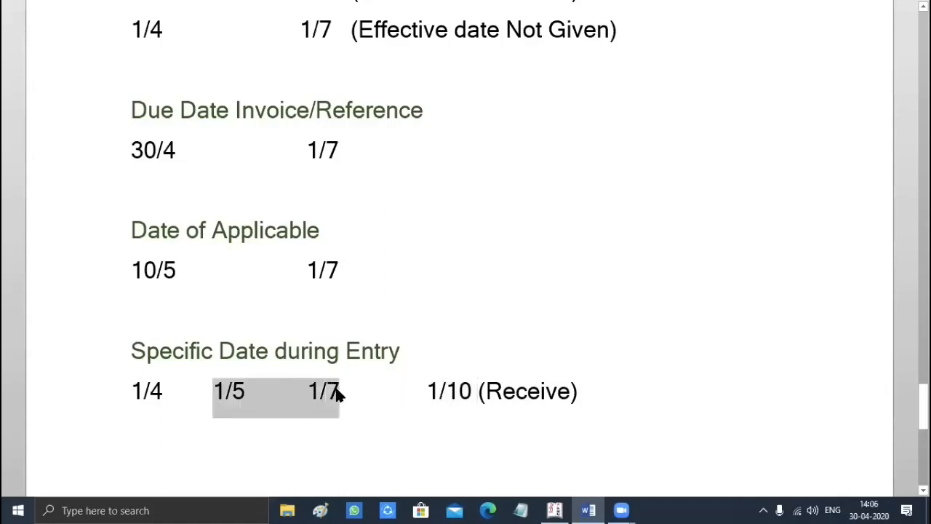
- Clear the text selection and return to the Rounding Method section to review its options
{"action": "left_click", "coordinate": [395, 450]}
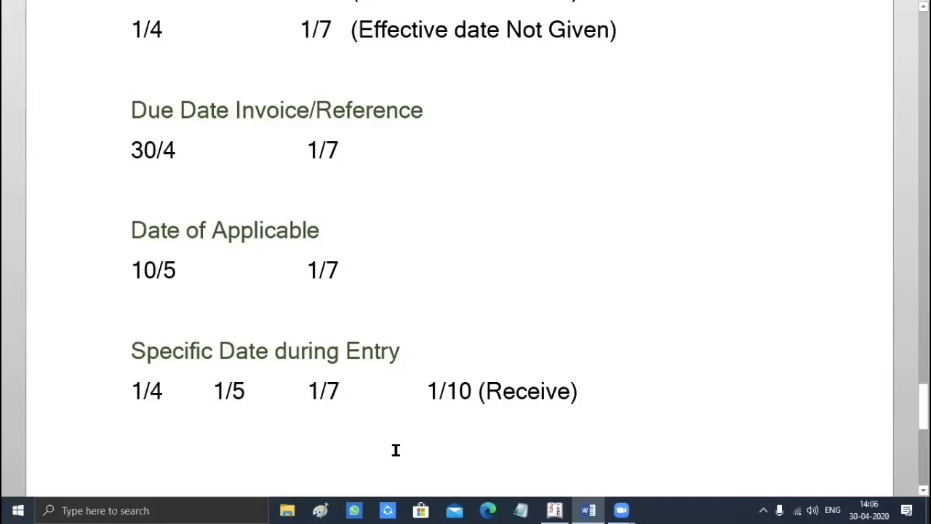
{"action": "scroll", "coordinate": [396, 450], "scroll_direction": "down", "scroll_amount": 3}
{"action": "scroll", "coordinate": [395, 450], "scroll_direction": "down", "scroll_amount": 4}
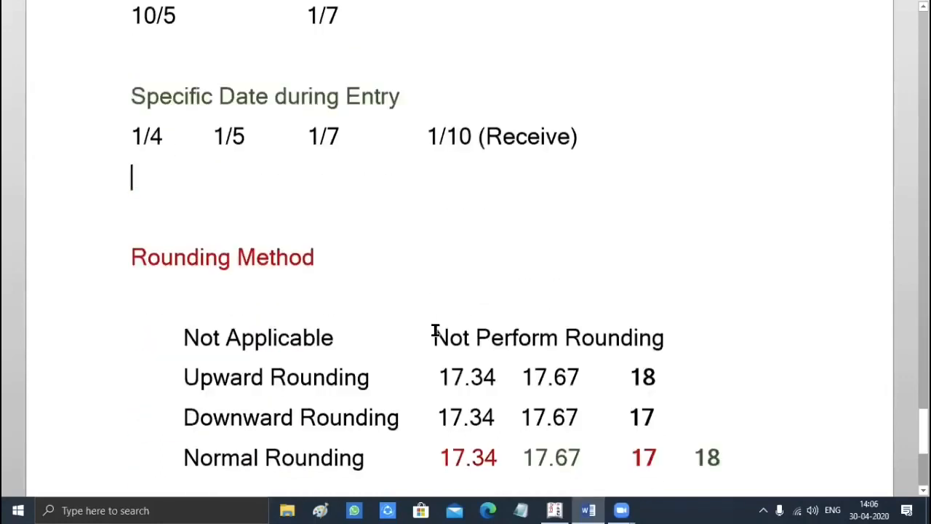
- Start a new blank page after the Normal Rounding line at the end of the notes
{"action": "scroll", "coordinate": [435, 434], "scroll_direction": "down", "scroll_amount": 2}
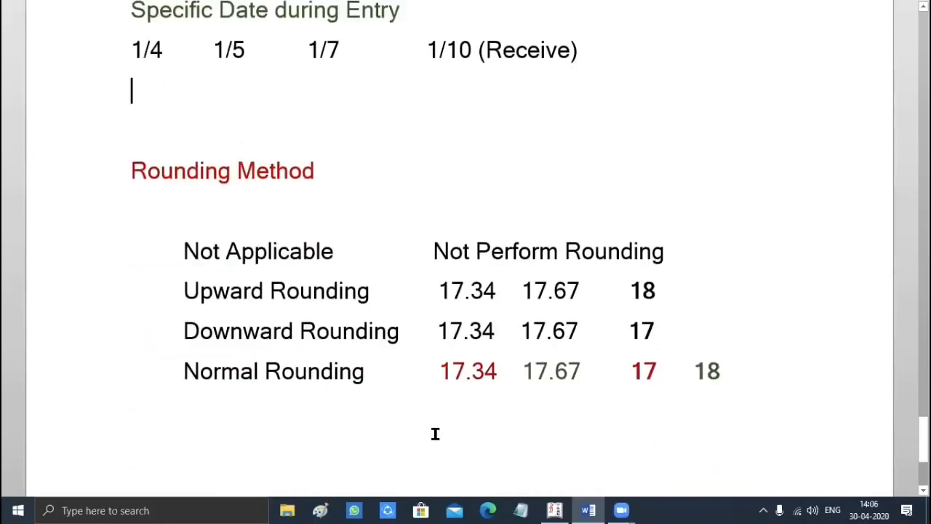
{"action": "scroll", "coordinate": [435, 434], "scroll_direction": "down", "scroll_amount": 6}
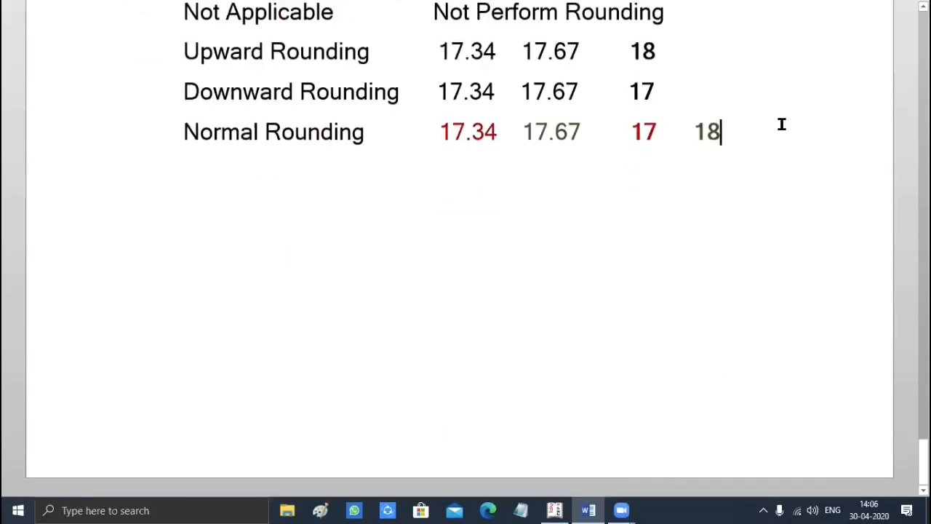
{"action": "key", "text": "ctrl+Return"}
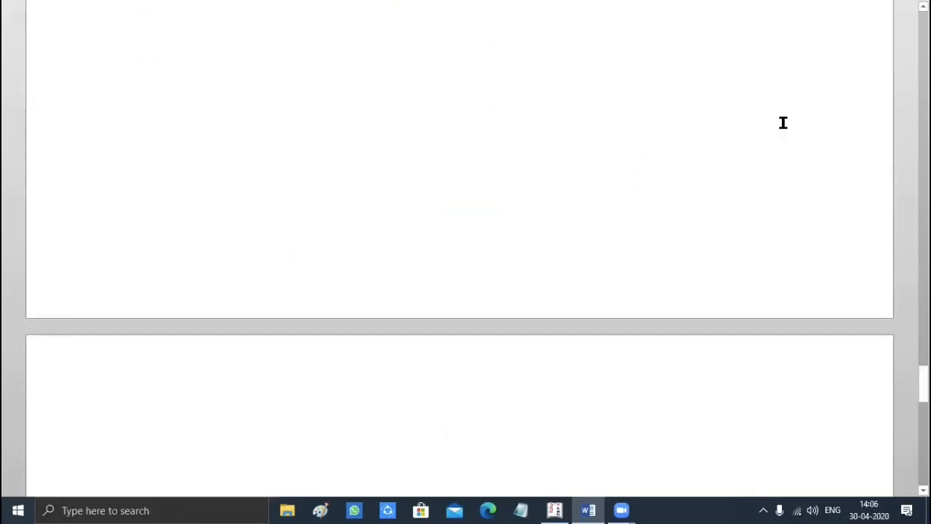
{"action": "scroll", "coordinate": [612, 183], "scroll_direction": "down", "scroll_amount": 6}
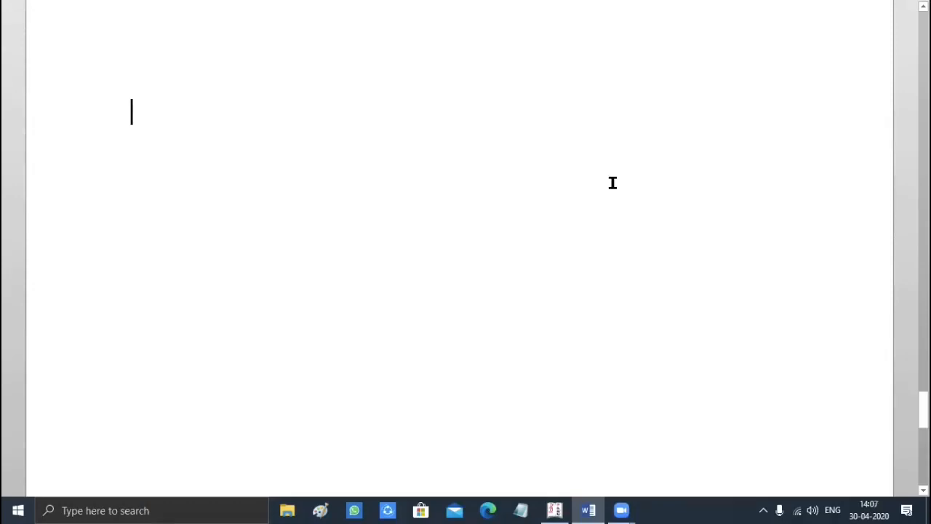
- Write the example transaction "Sales Goods RS 50000 to" followed by the customer's name and "DR" on the new page
{"action": "type", "text": "Sal"}
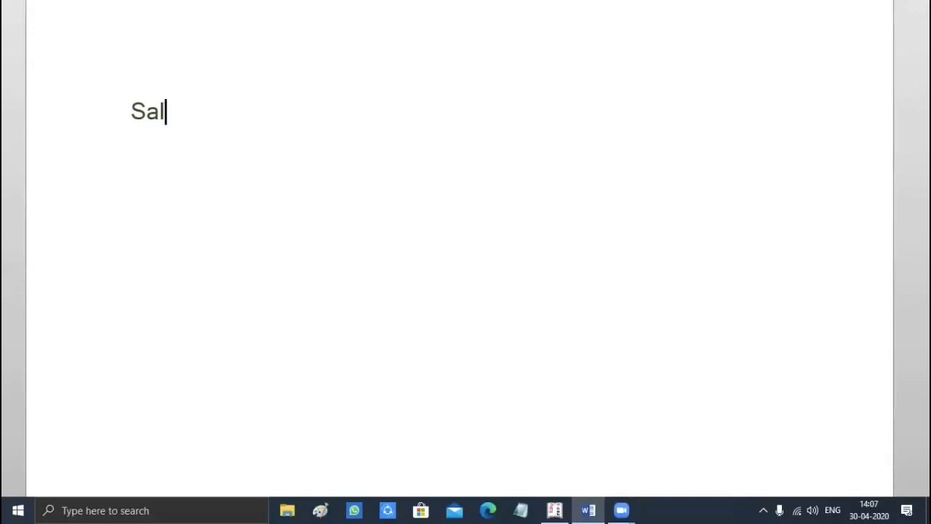
{"action": "type", "text": "es Goo"}
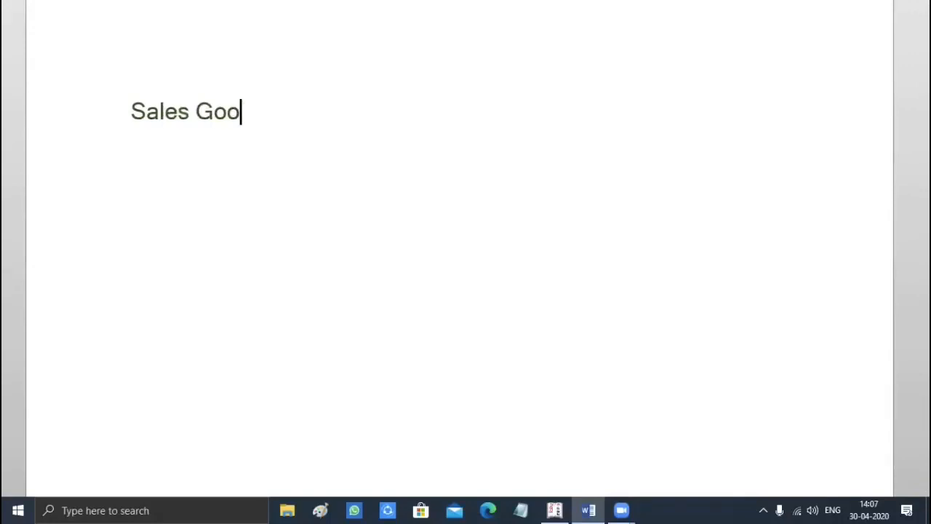
{"action": "type", "text": "ds RS"}
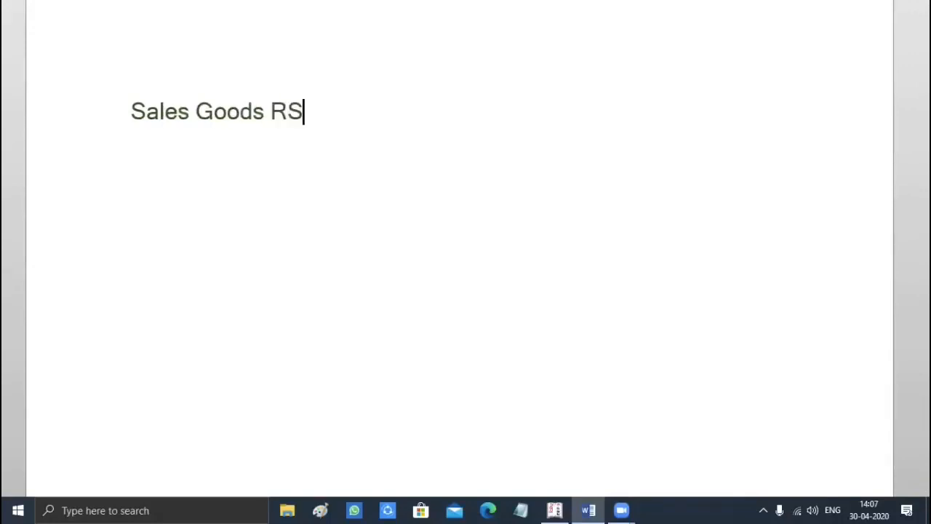
{"action": "type", "text": " 5000"}
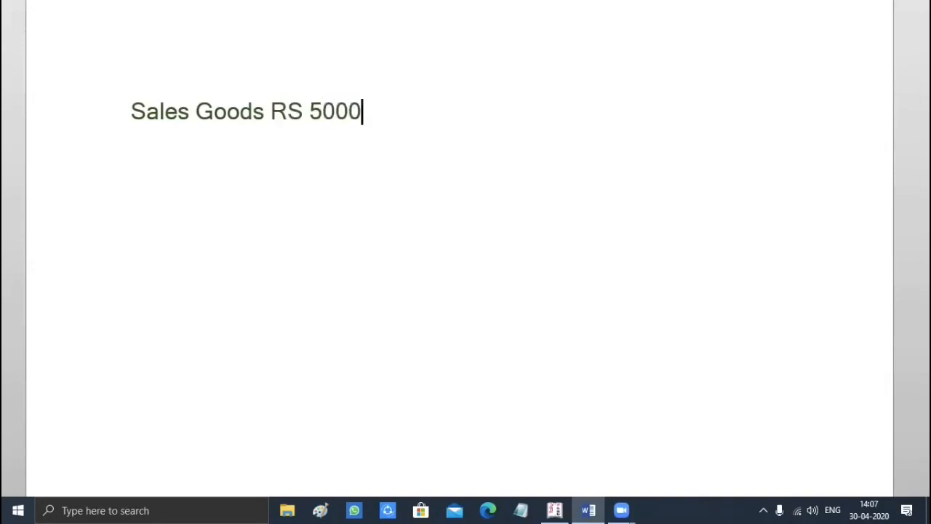
{"action": "type", "text": "0 to"}
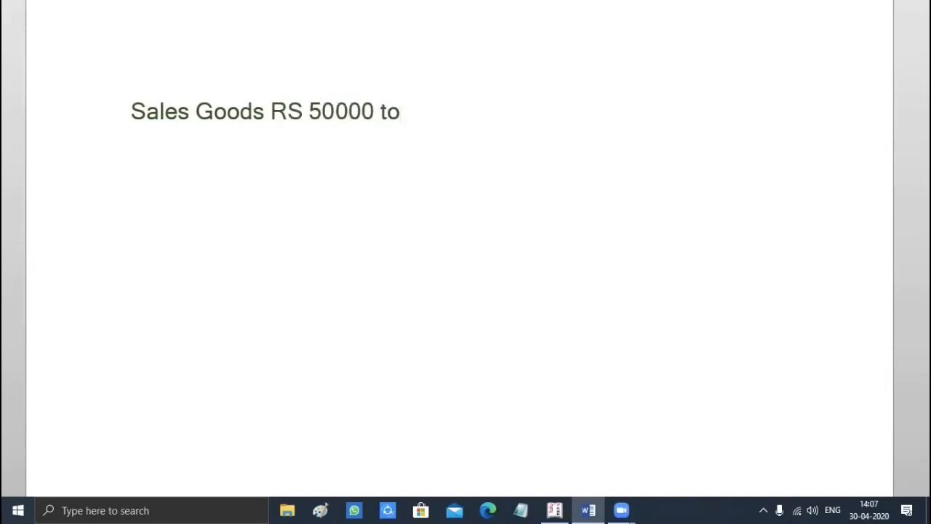
{"action": "type", "text": " Mohan "}
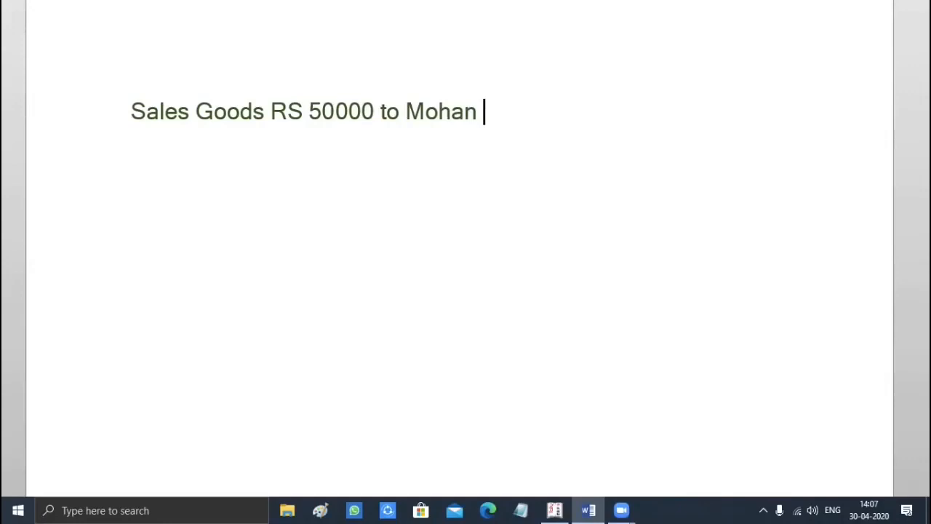
{"action": "type", "text": "Dr"}
{"action": "key", "text": "BackSpace"}
{"action": "type", "text": "R"}
{"action": "key", "text": "Return"}
- Write the journal entry below the transaction: the customer's name with "->DR", and "To Sales" on the following line
{"action": "type", "text": "M"}
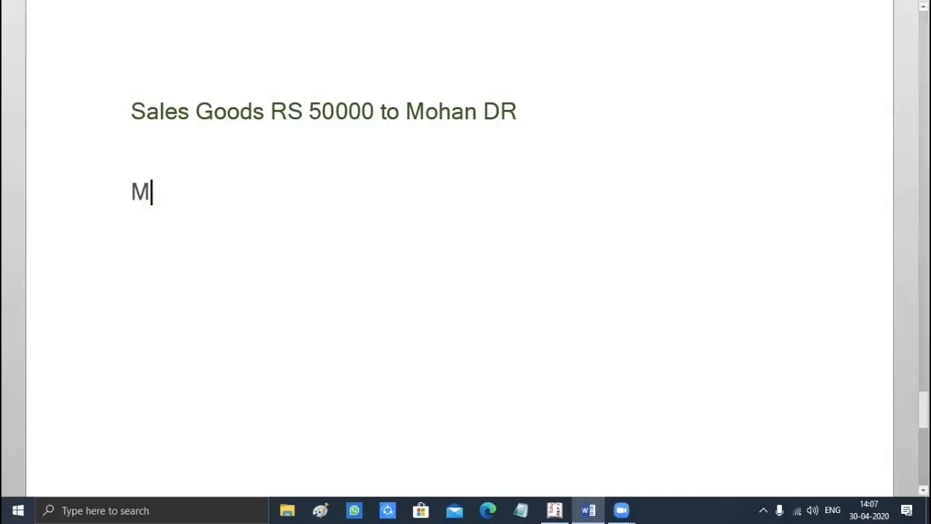
{"action": "type", "text": "ohan"}
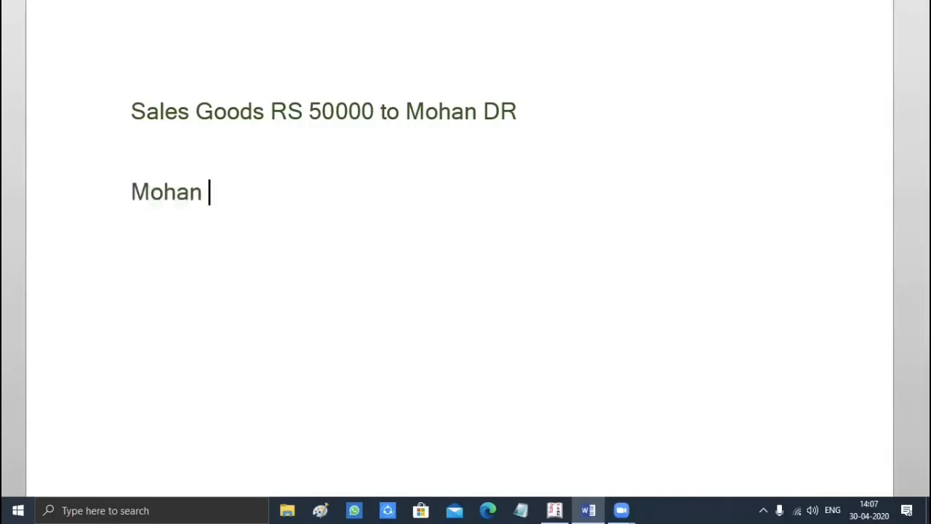
{"action": "type", "text": " ->Dr"}
{"action": "key", "text": "BackSpace"}
{"action": "type", "text": "R"}
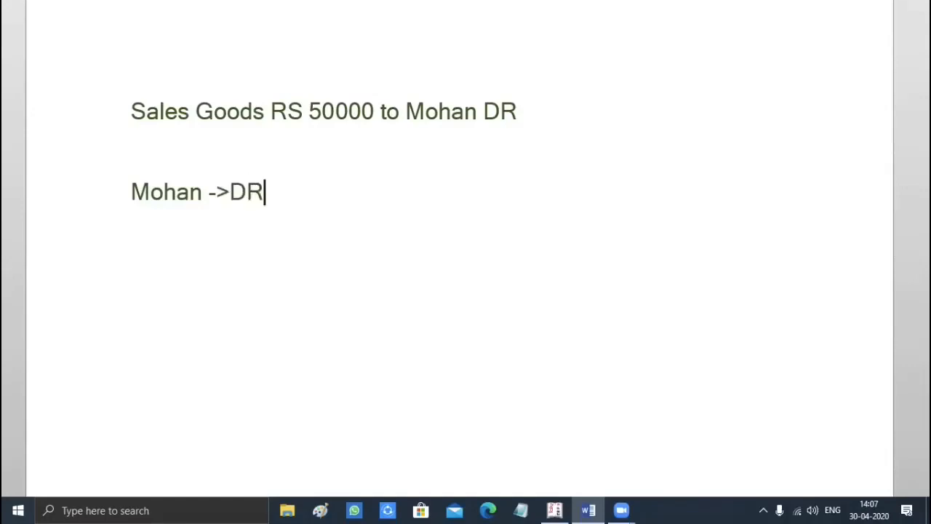
{"action": "key", "text": "Return"}
{"action": "type", "text": "To Sales"}
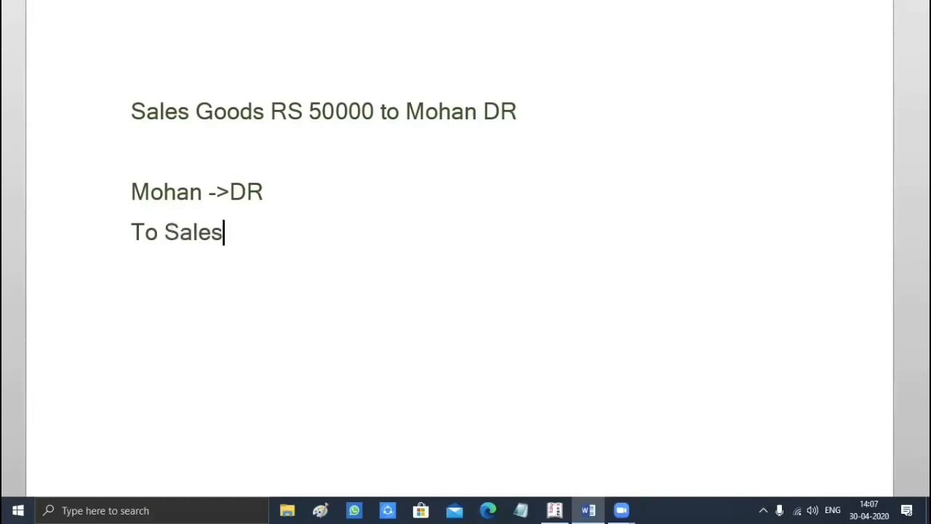
- Add the amount 50000 on the debit line, spaced well apart from "->DR"
{"action": "left_click", "coordinate": [268, 194]}
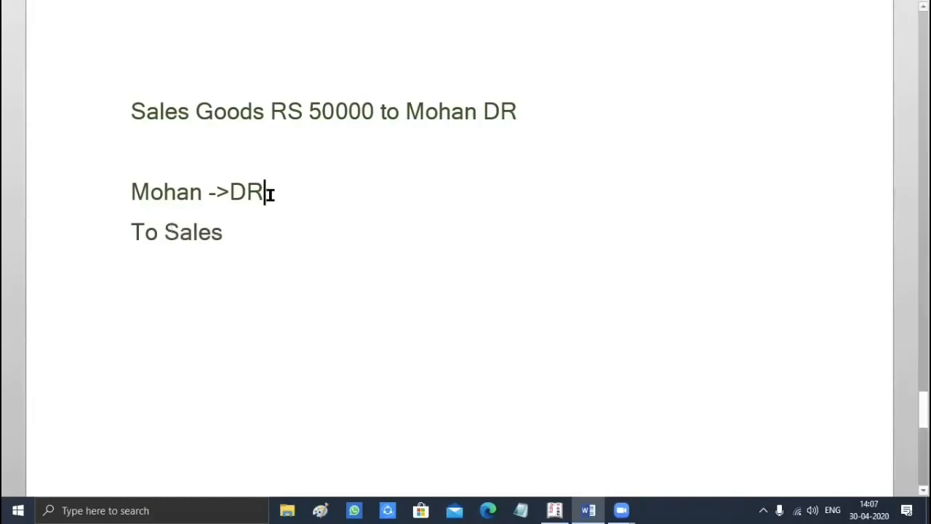
{"action": "key", "text": "Tab"}
{"action": "key", "text": "Tab"}
{"action": "key", "text": "Tab"}
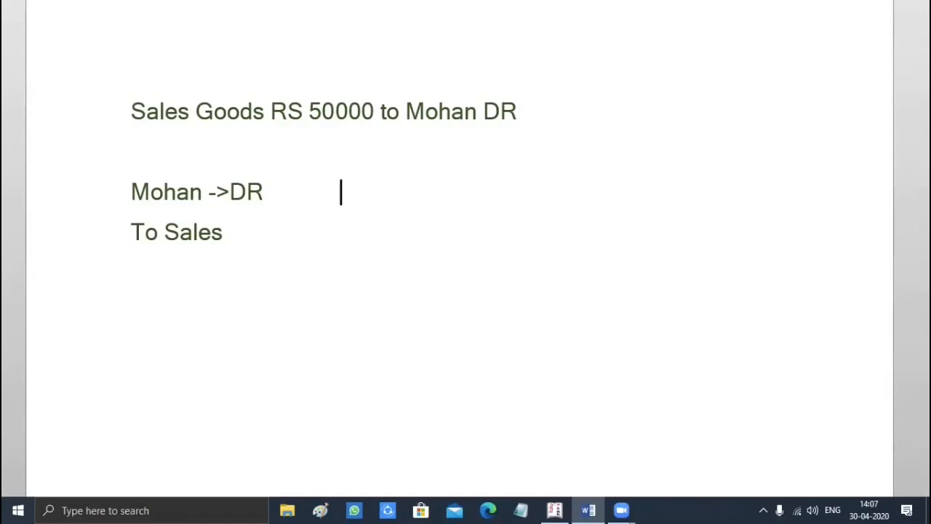
{"action": "type", "text": "50000"}
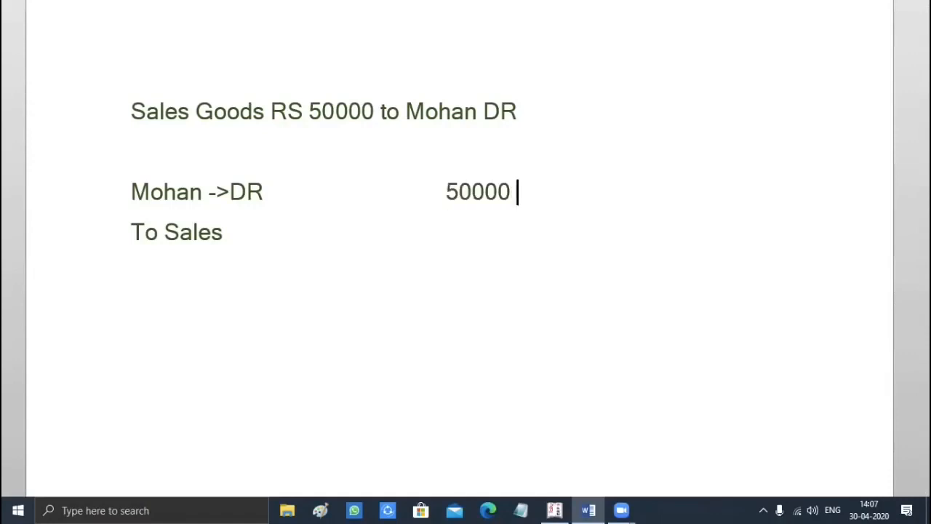
- Add "Sales Vouchers" after the amount on the debit line, separated by a wide tab gap
{"action": "key", "text": "Tab"}
{"action": "key", "text": "Tab"}
{"action": "key", "text": "Tab"}
{"action": "type", "text": "Sal"}
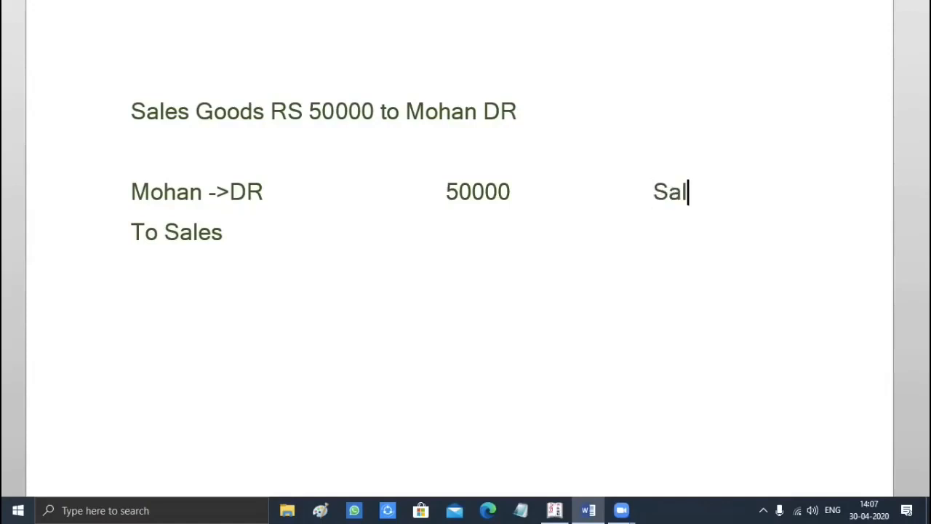
{"action": "type", "text": "es Vo"}
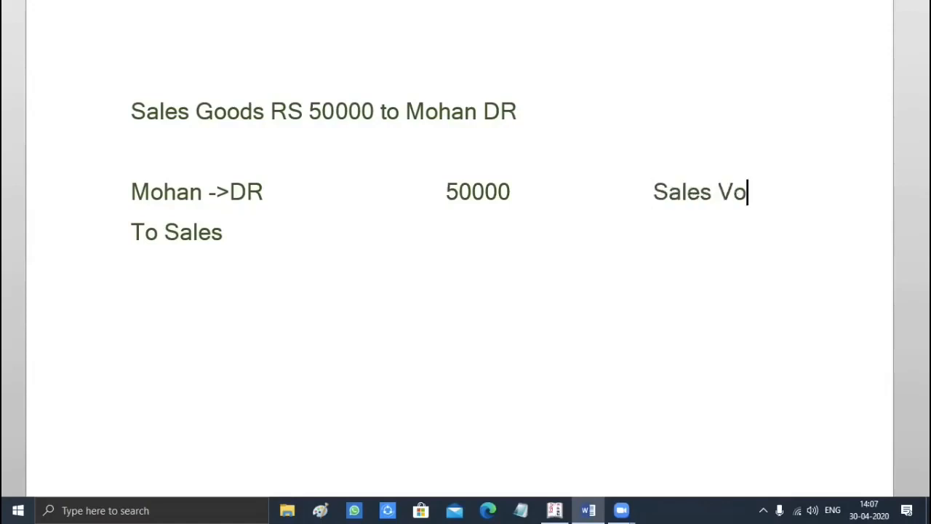
{"action": "type", "text": "uchers"}
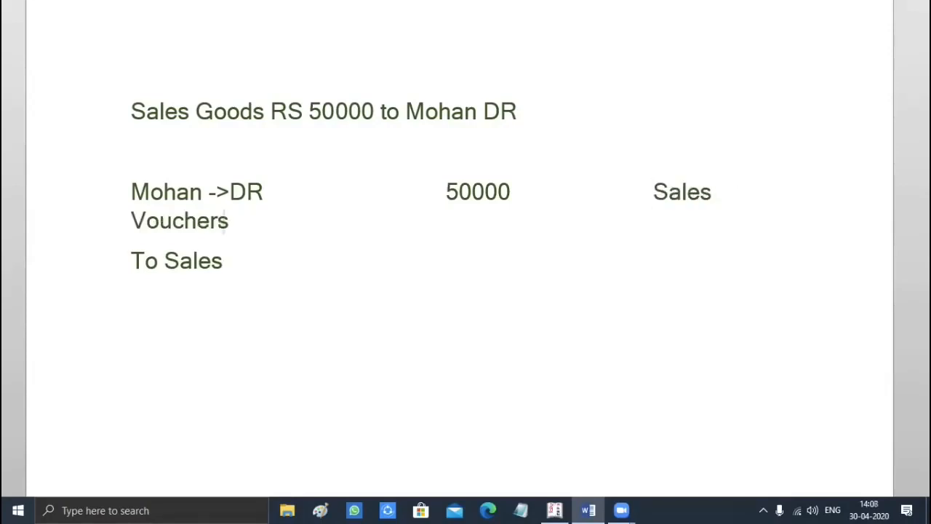
- Reduce the gap before "Sales Vouchers" so both words fit on the debit line
{"action": "left_click", "coordinate": [651, 191]}
{"action": "key", "text": "BackSpace"}
{"action": "key", "text": "BackSpace"}
{"action": "key", "text": "BackSpace"}
{"action": "key", "text": "BackSpace"}
{"action": "key", "text": "BackSpace"}
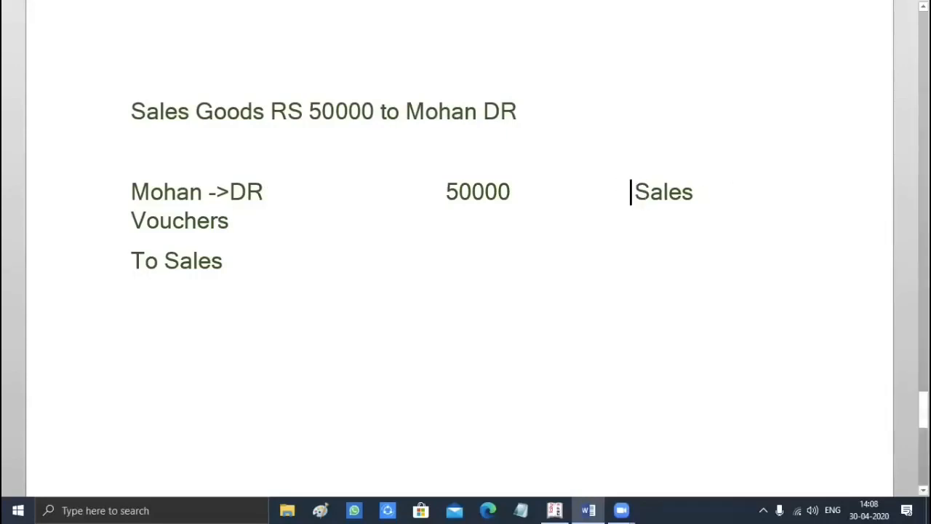
{"action": "key", "text": "Down"}
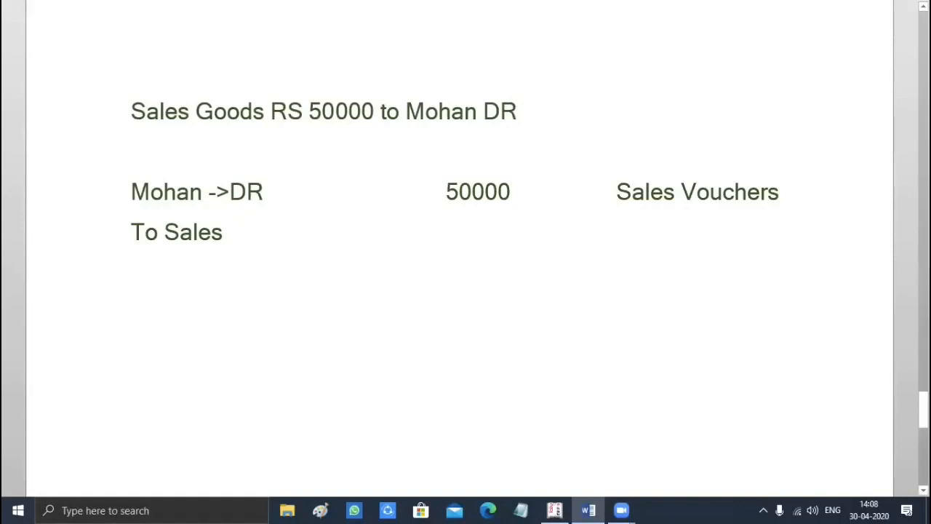
- Start an interest terms line below the journal entry with "10 %" and "30 Day"
{"action": "key", "text": "Return"}
{"action": "key", "text": "Return"}
{"action": "type", "text": "10"}
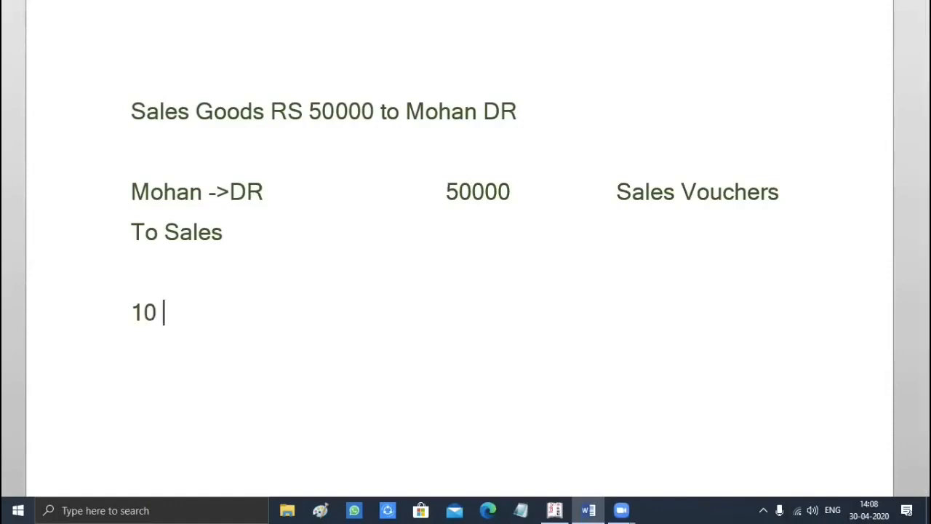
{"action": "type", "text": " %    #0 day"}
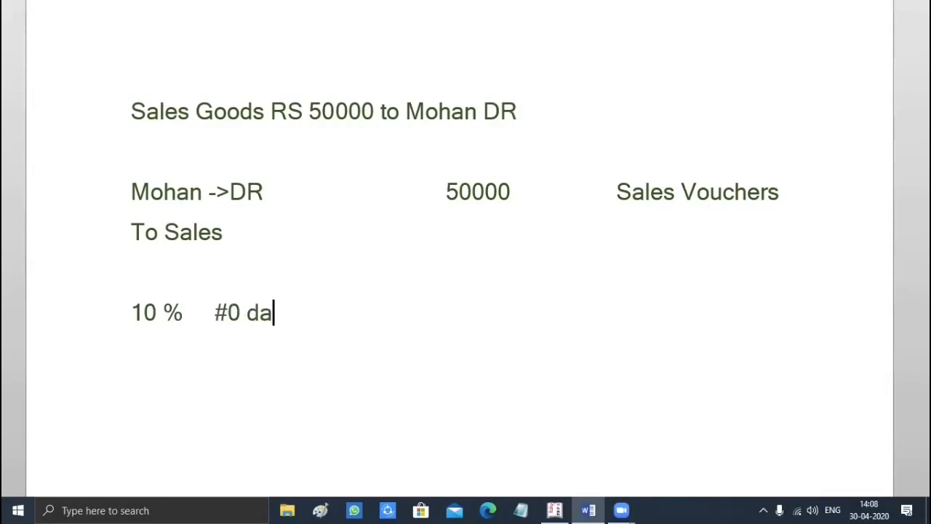
{"action": "key", "text": "BackSpace"}
{"action": "key", "text": "BackSpace"}
{"action": "key", "text": "BackSpace"}
{"action": "key", "text": "BackSpace"}
{"action": "key", "text": "BackSpace"}
{"action": "key", "text": "BackSpace"}
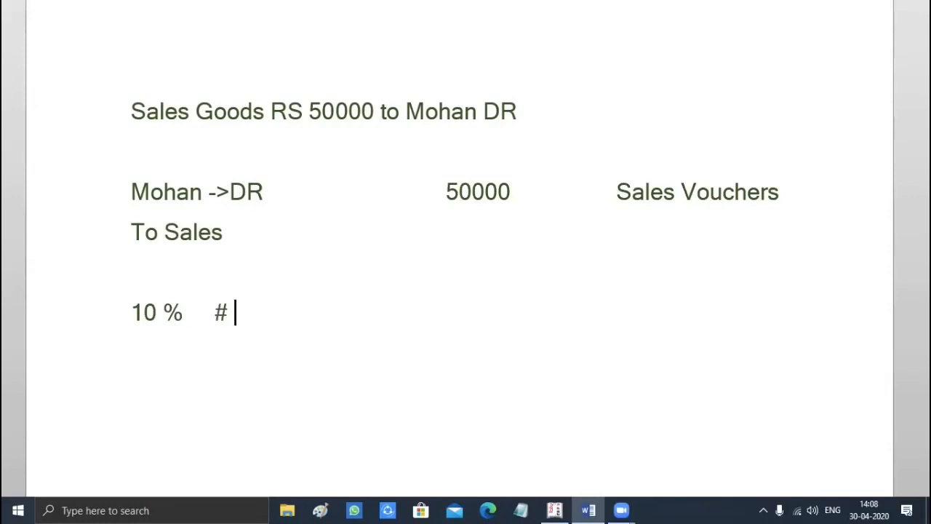
{"action": "type", "text": "30 Day"}
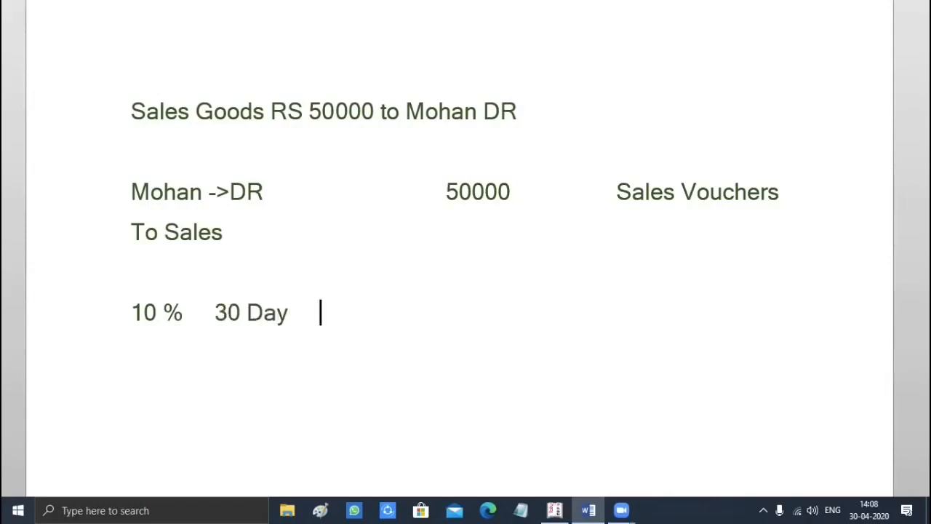
- Extend the interest terms line with "Debit Balance Only" and "Eff date of Trasection"
{"action": "type", "text": "     Debit "}
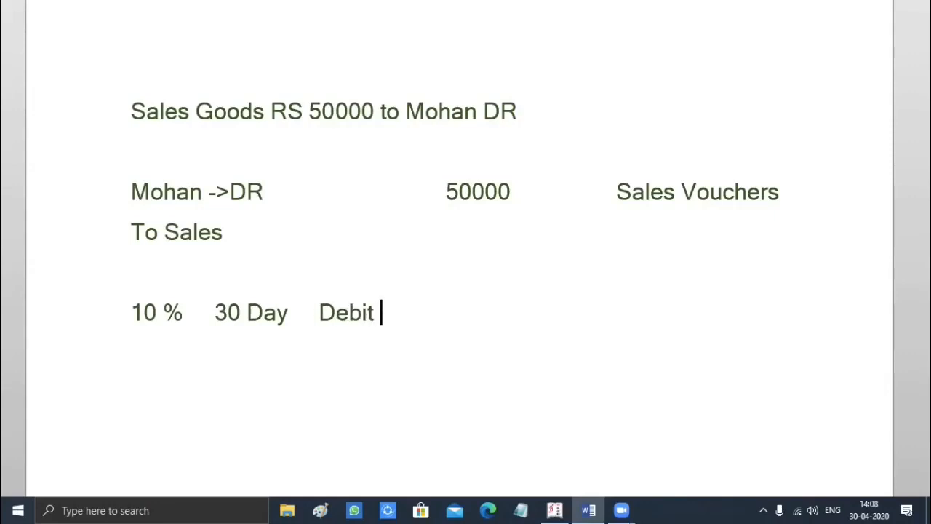
{"action": "type", "text": "Balance"}
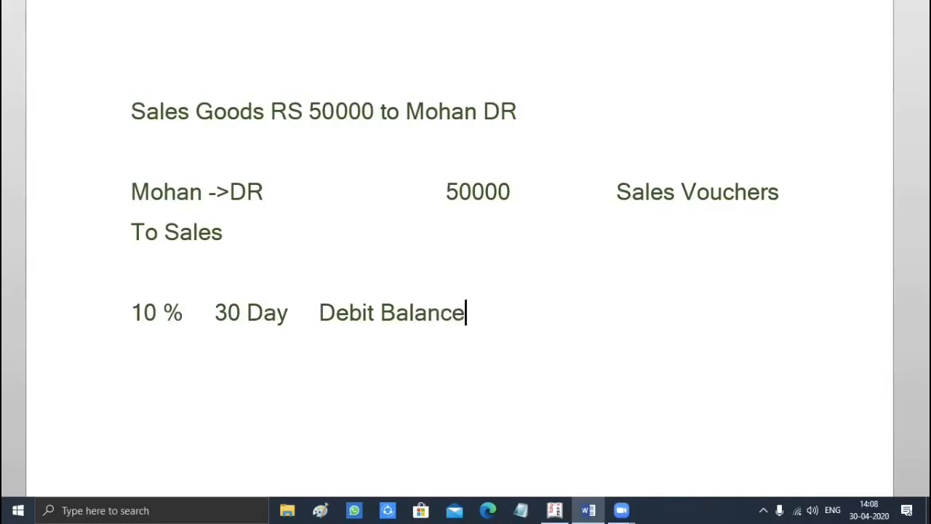
{"action": "type", "text": " Only"}
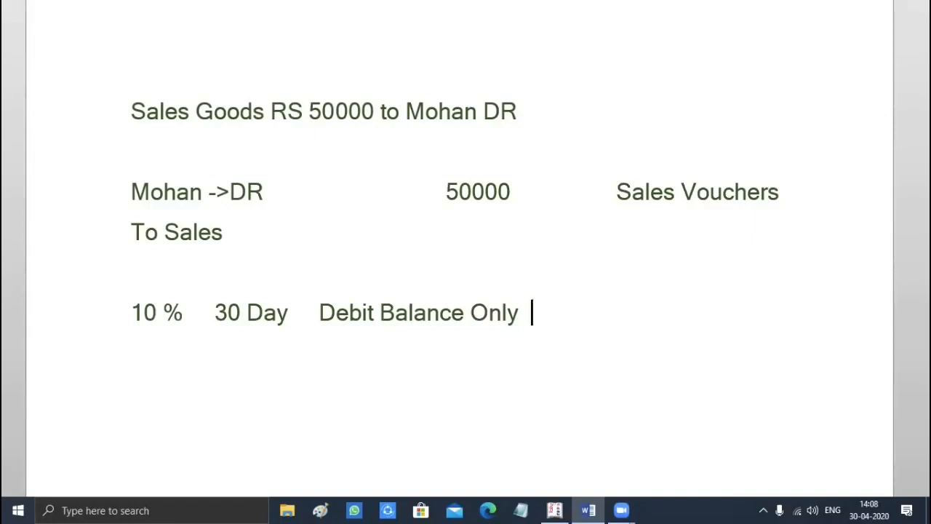
{"action": "type", "text": "  Eff date "}
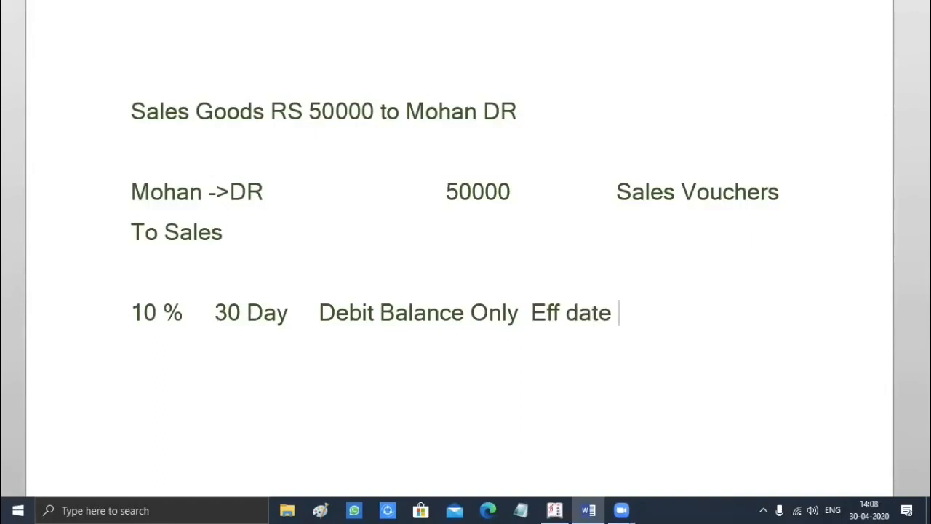
{"action": "type", "text": "of T"}
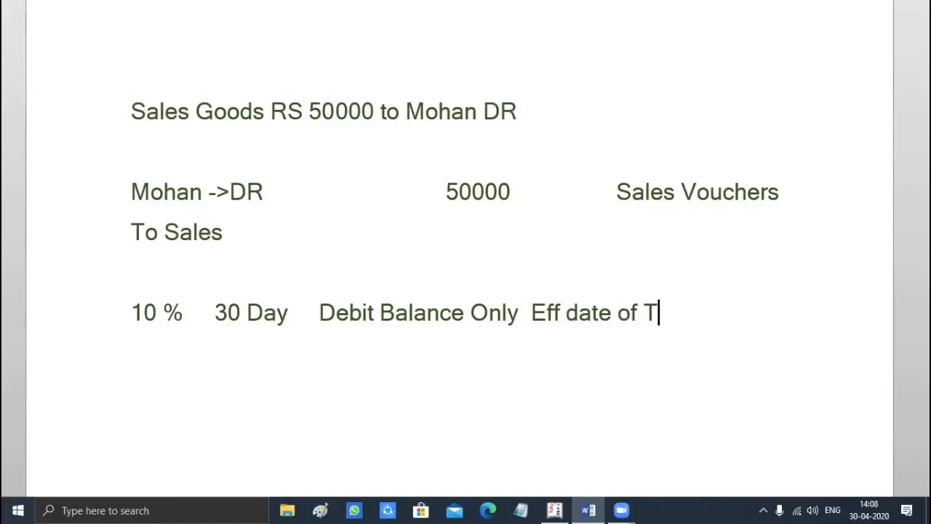
{"action": "type", "text": "rasec"}
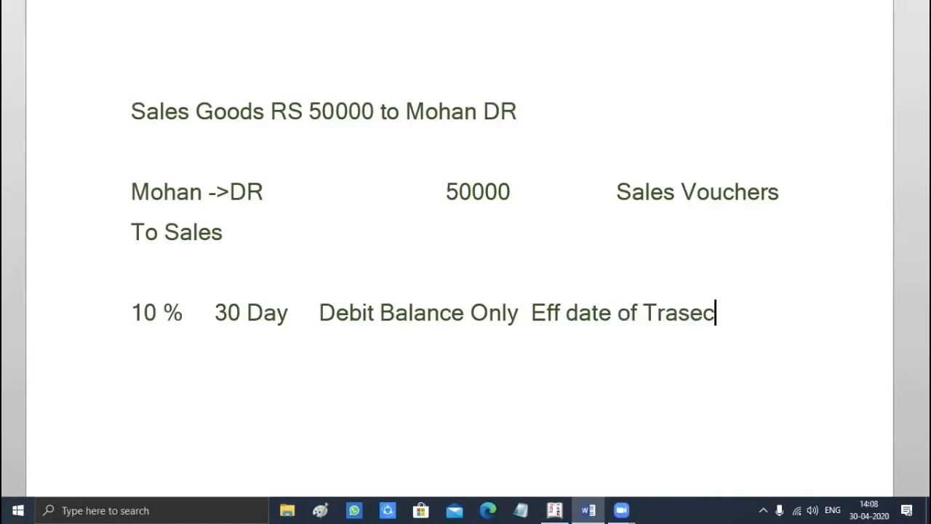
{"action": "type", "text": "tion"}
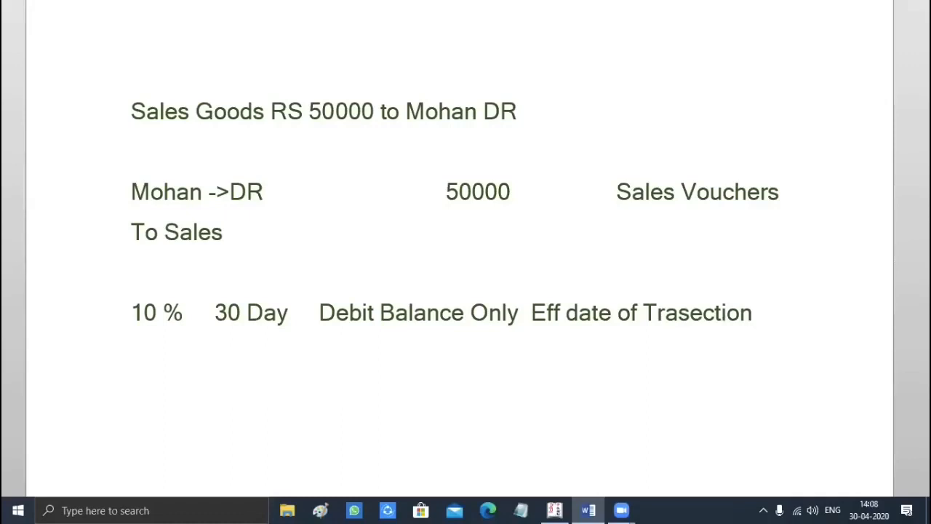
- Widen the gap before "Eff date" and replace the misspelled "Trasection" with the suggested spelling "Transection"
{"action": "left_click", "coordinate": [532, 312]}
{"action": "right_click", "coordinate": [710, 314]}
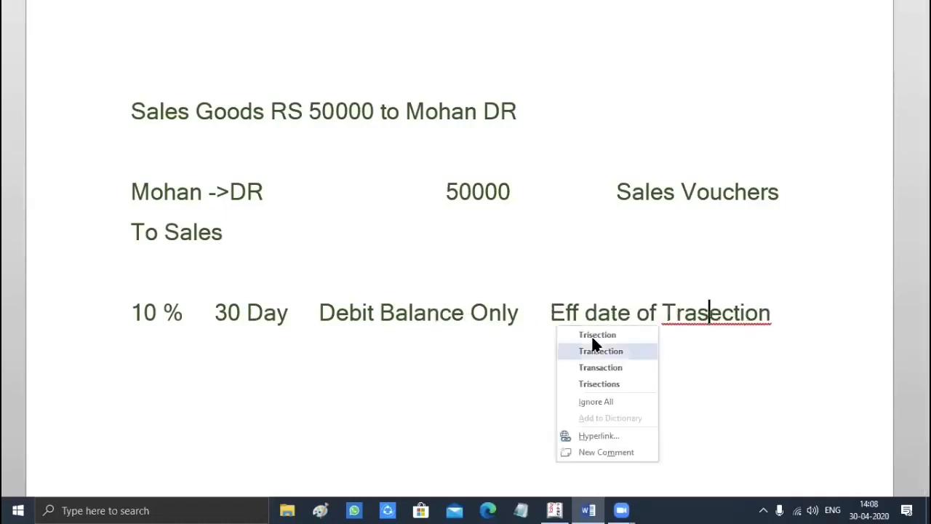
{"action": "left_click", "coordinate": [616, 353]}
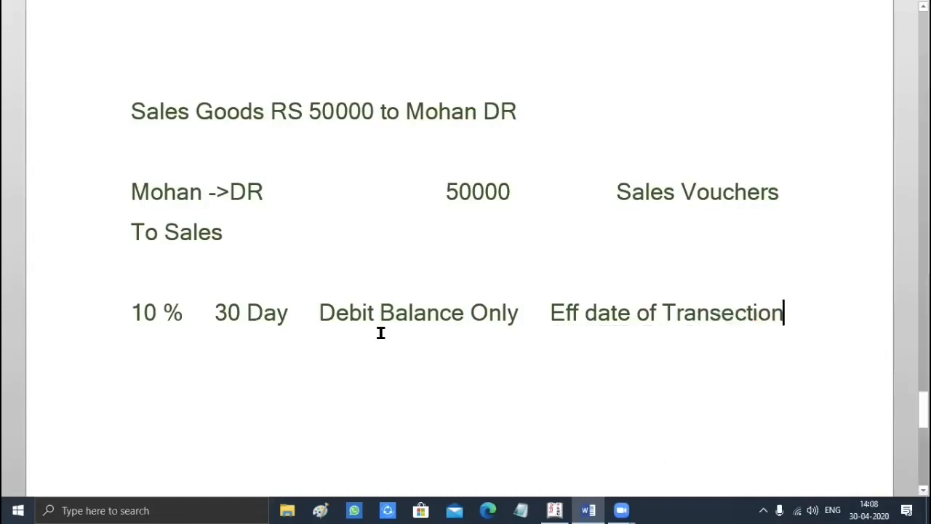
- Examine the interest terms line, the debited customer in the journal entry, and the "Eff date of Transection" term
{"action": "left_click", "coordinate": [313, 313]}
{"action": "left_click_drag", "start_coordinate": [132, 312], "coordinate": [327, 308]}
{"action": "left_click", "coordinate": [209, 335]}
{"action": "left_click", "coordinate": [335, 307]}
{"action": "left_click", "coordinate": [135, 191]}
{"action": "left_click_drag", "start_coordinate": [171, 192], "coordinate": [203, 192]}
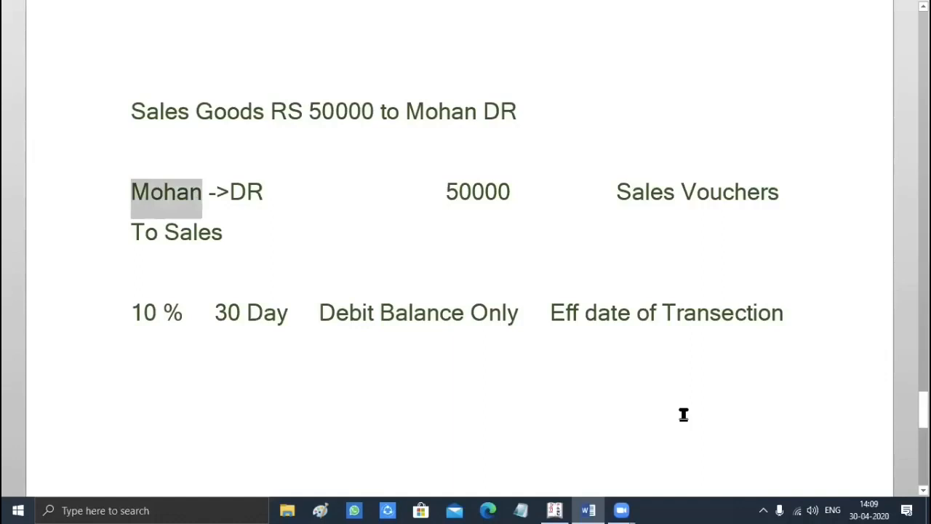
{"action": "left_click", "coordinate": [566, 313]}
{"action": "left_click_drag", "start_coordinate": [632, 313], "coordinate": [738, 308]}
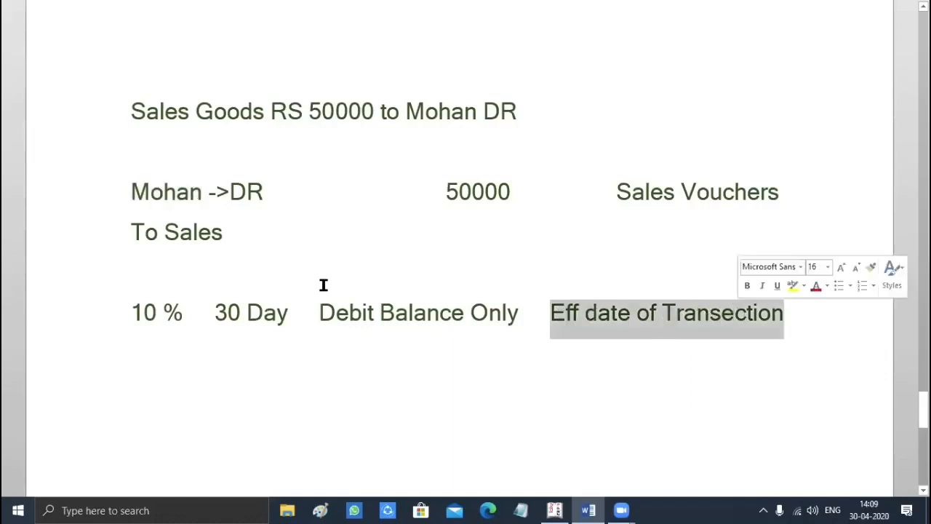
{"action": "left_click", "coordinate": [320, 211]}
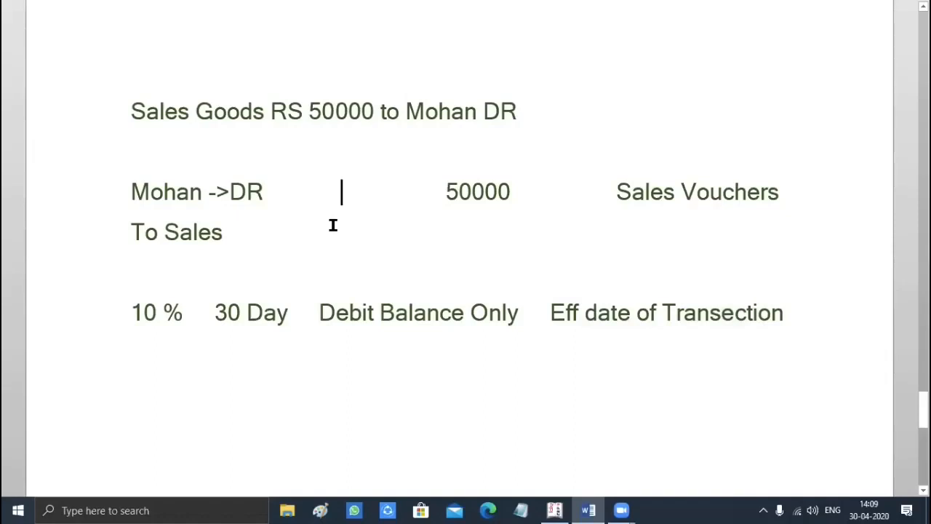
- Add the date "1/4" at the end of the "Sales Goods RS 50000" line, set off by a wide gap
{"action": "left_click", "coordinate": [555, 116]}
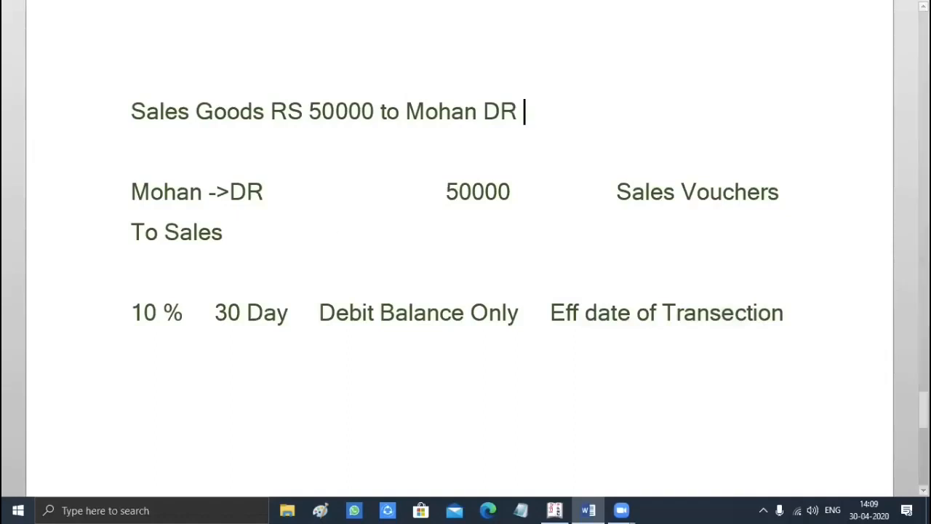
{"action": "type", "text": "1/4"}
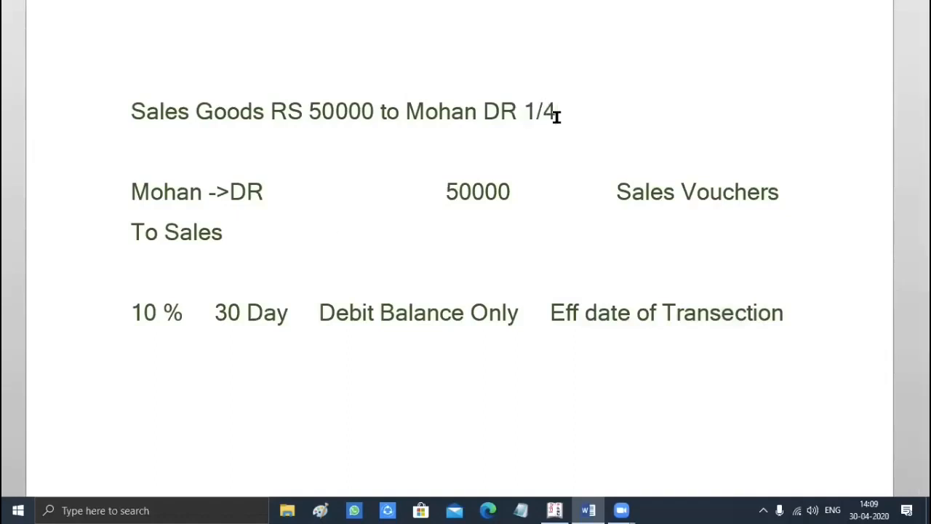
{"action": "left_click", "coordinate": [525, 113]}
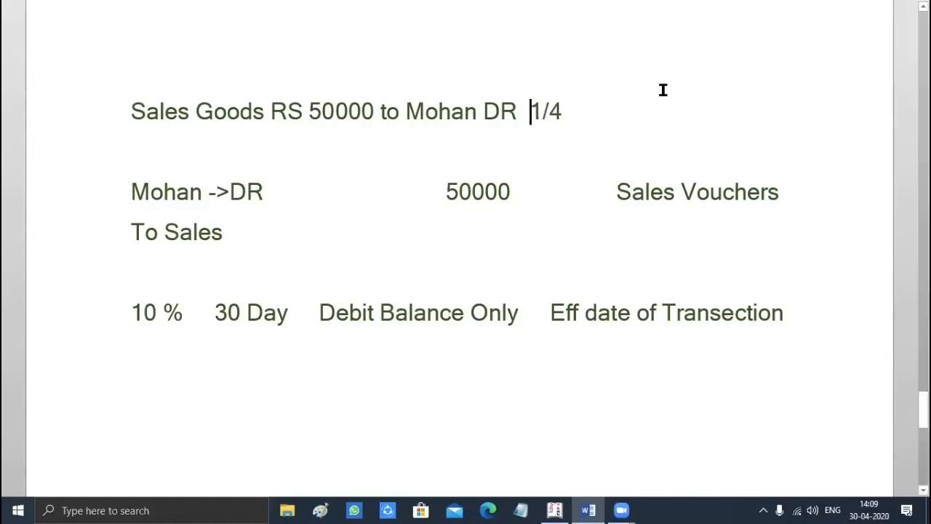
{"action": "key", "text": "Tab"}
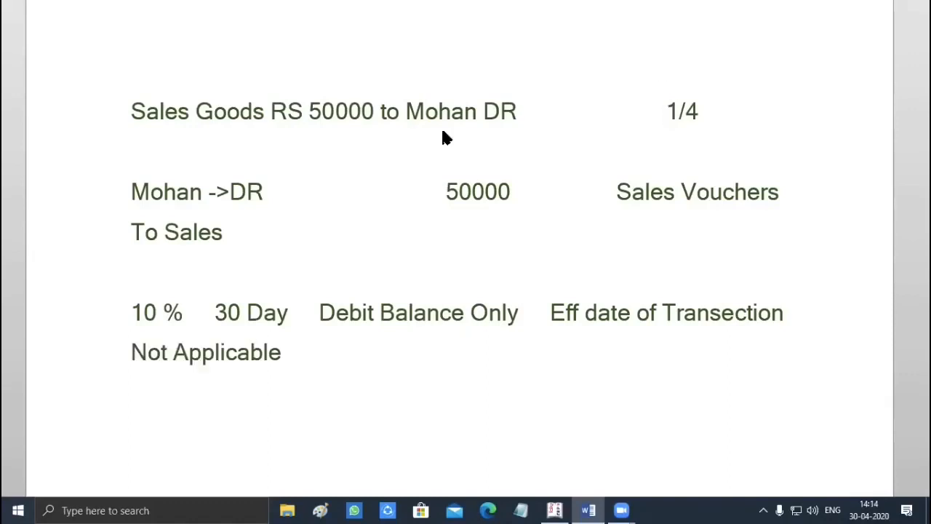
- Write the heading "Interest Calculation Step" below the "Not Applicable" line
{"action": "scroll", "coordinate": [315, 202], "scroll_direction": "down", "scroll_amount": 2}
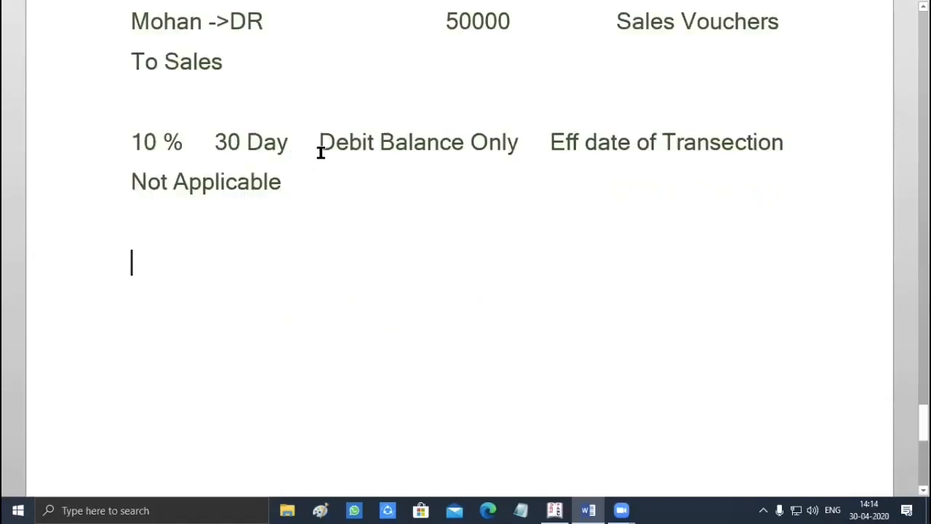
{"action": "type", "text": "In"}
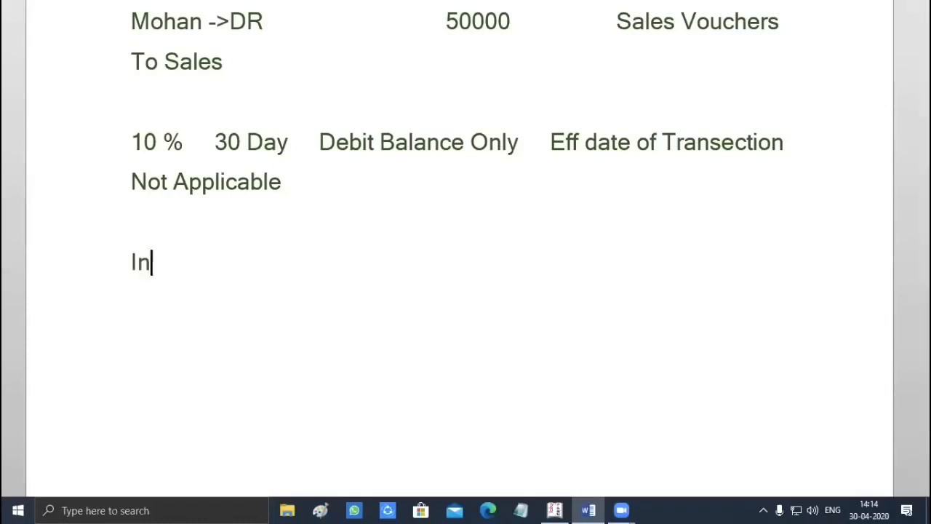
{"action": "type", "text": "tres"}
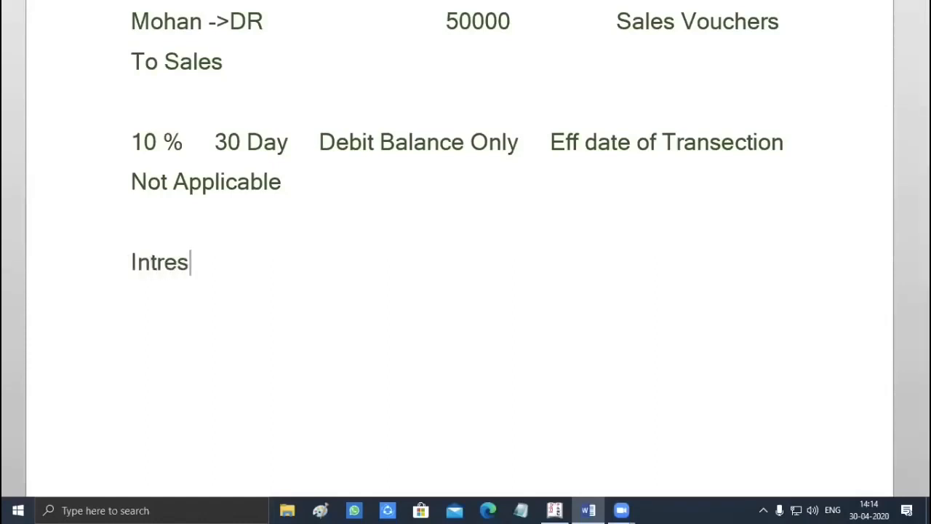
{"action": "type", "text": "et"}
{"action": "key", "text": "BackSpace"}
{"action": "key", "text": "BackSpace"}
{"action": "key", "text": "BackSpace"}
{"action": "key", "text": "BackSpace"}
{"action": "key", "text": "BackSpace"}
{"action": "type", "text": "erest "}
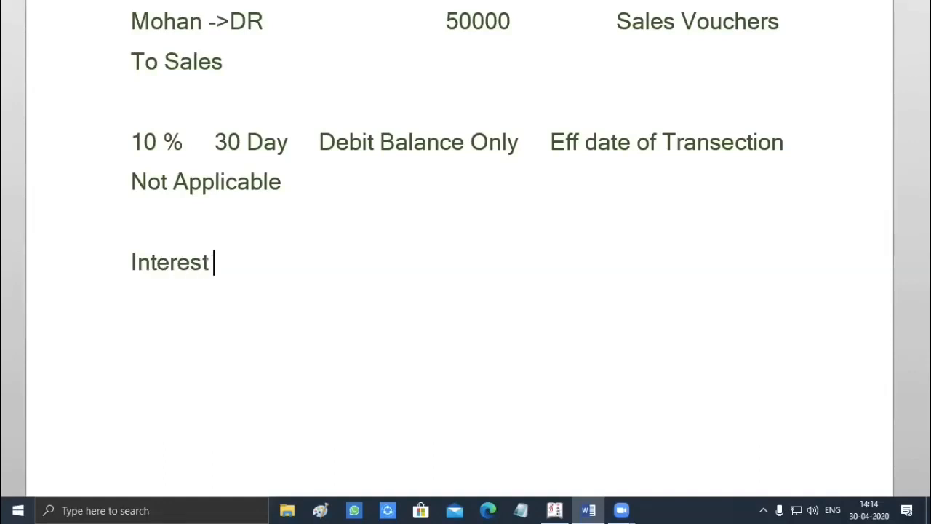
{"action": "type", "text": "Calc"}
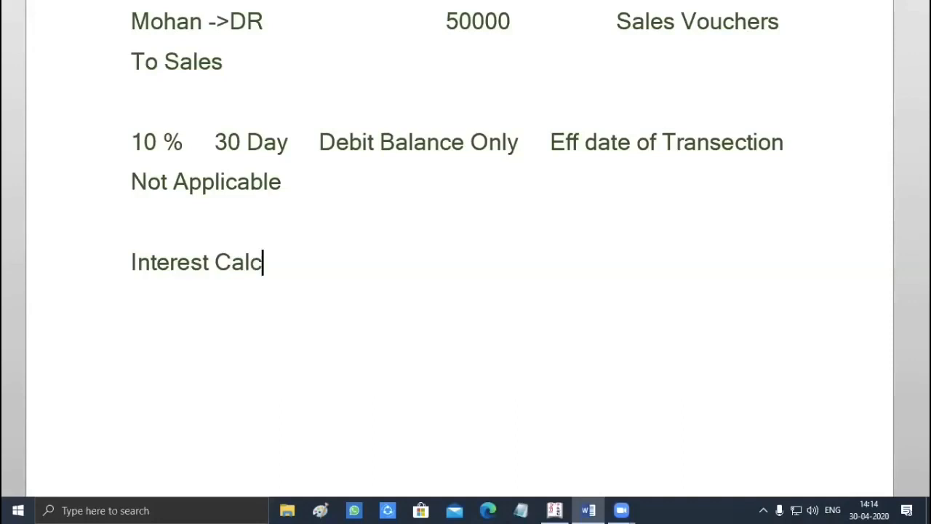
{"action": "type", "text": "ulation "}
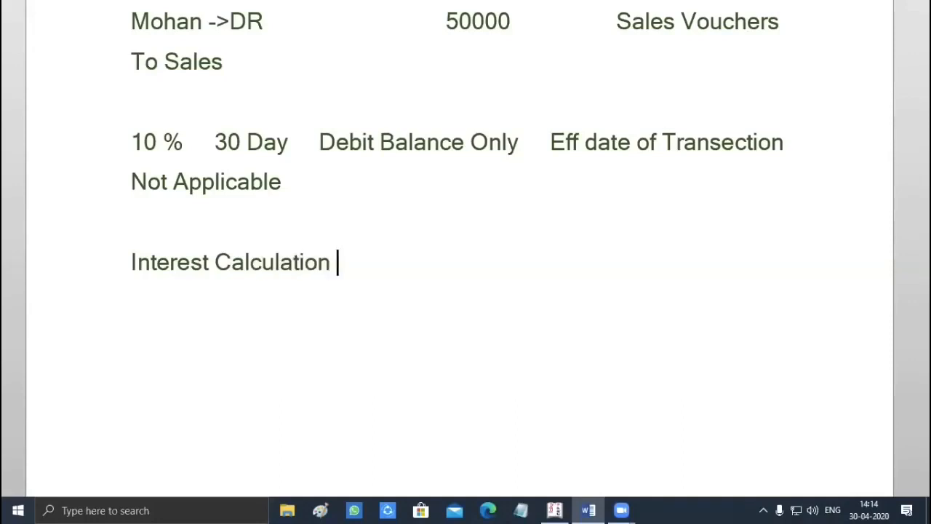
{"action": "type", "text": "Step"}
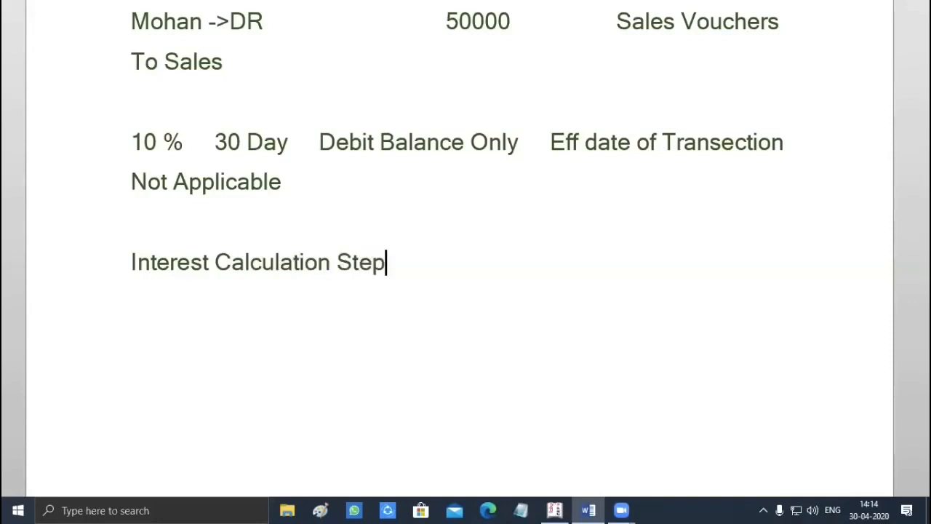
- Add the line "Step 1 Active Features" below the heading, using the suggested spelling for "Features"
{"action": "key", "text": "Return"}
{"action": "key", "text": "Return"}
{"action": "type", "text": "Step "}
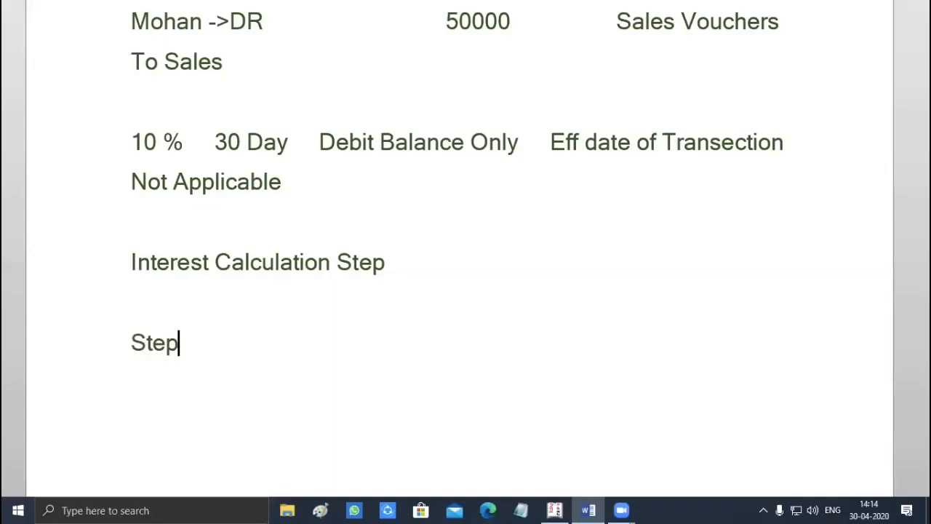
{"action": "type", "text": "1 Acti"}
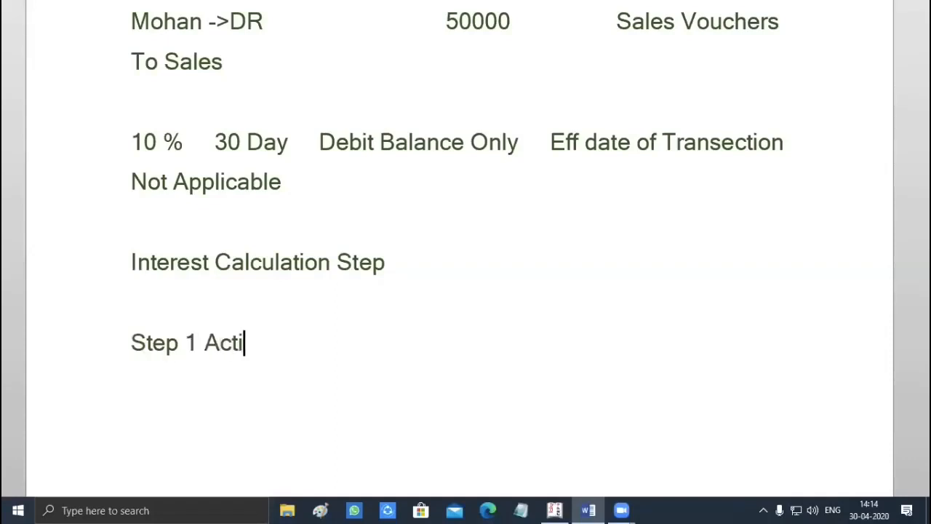
{"action": "type", "text": "ve F"}
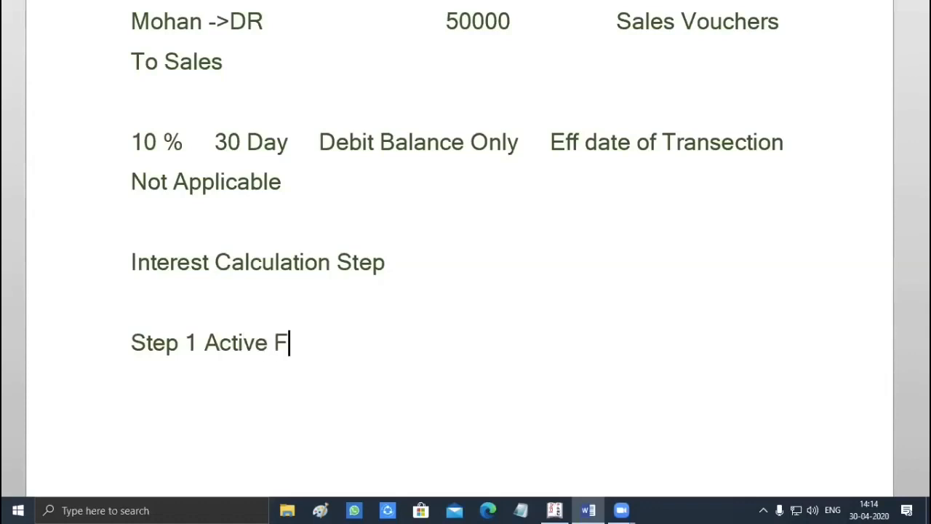
{"action": "type", "text": "eactures"}
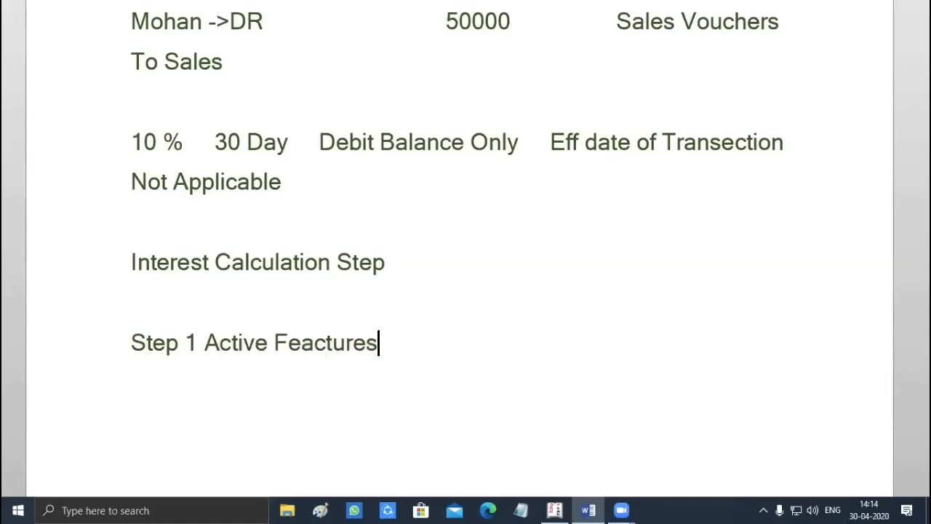
{"action": "key", "text": "Return"}
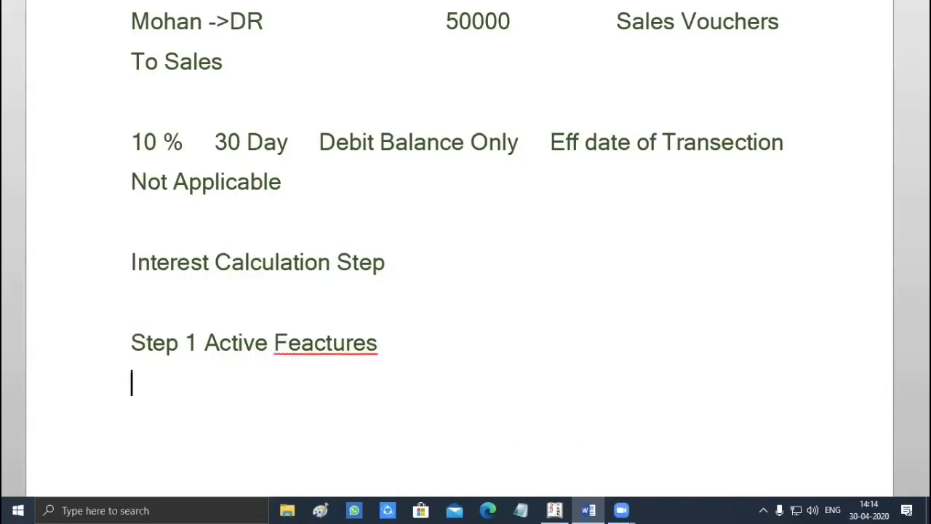
{"action": "right_click", "coordinate": [356, 353]}
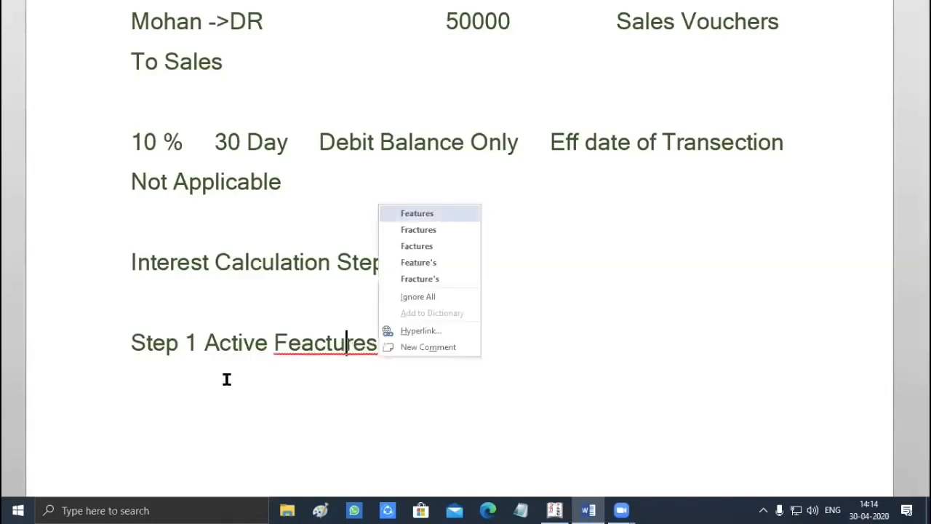
{"action": "left_click", "coordinate": [451, 212]}
{"action": "key", "text": "Down"}
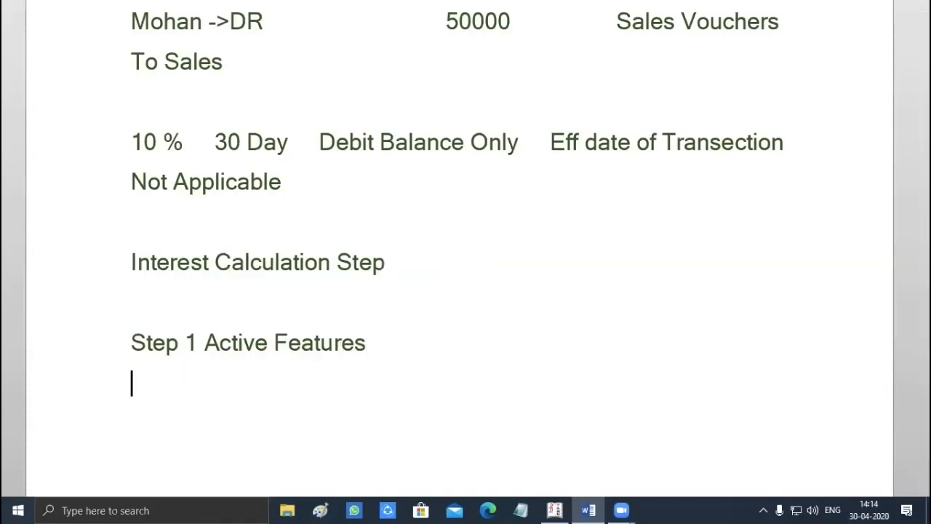
- Write "Step 2 Debit Note / Credit Note Modify" below the first step
{"action": "type", "text": "Step 2 "}
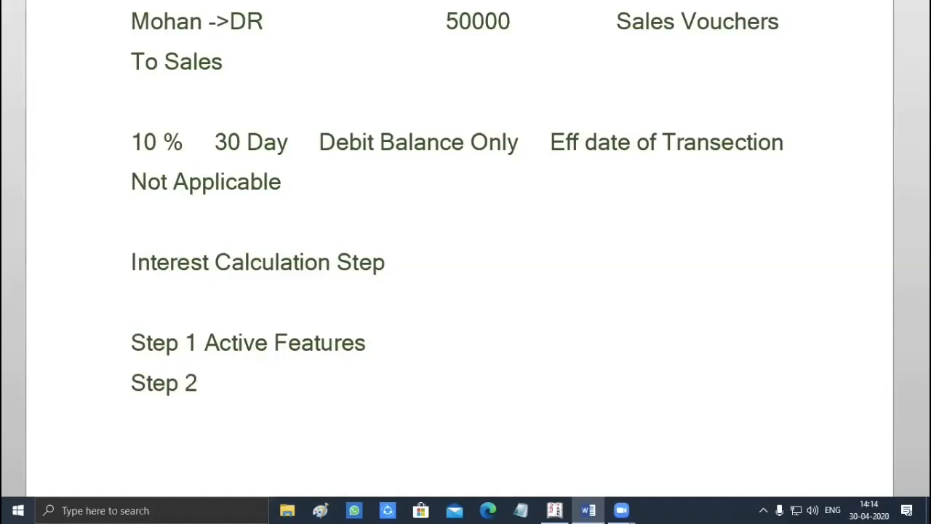
{"action": "type", "text": "Debit "}
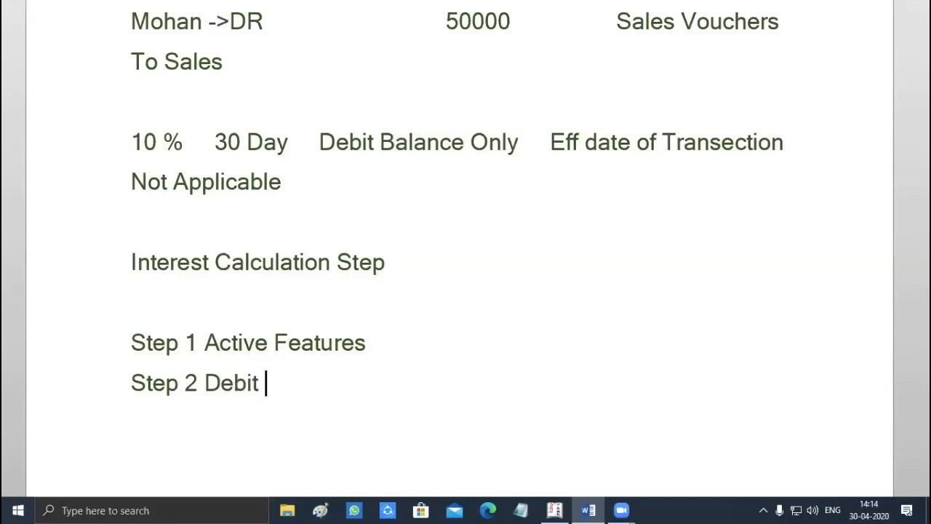
{"action": "type", "text": "Note "}
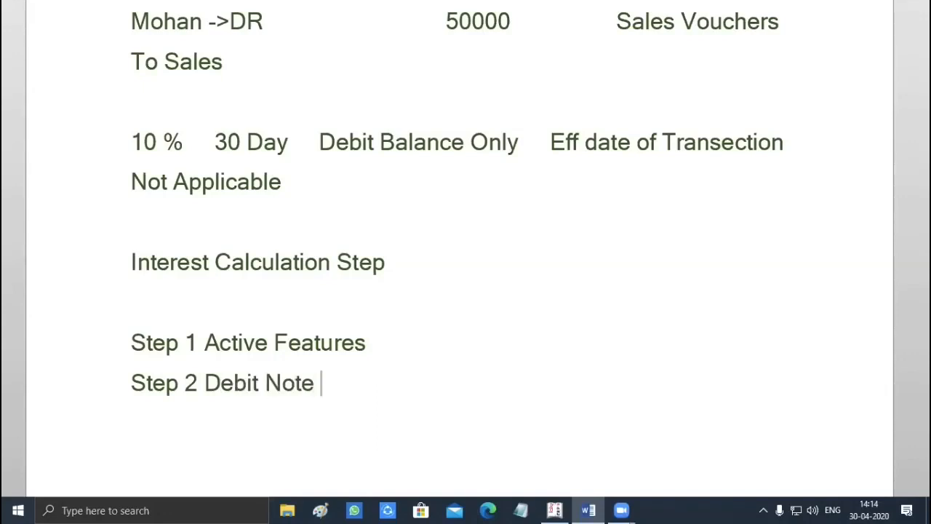
{"action": "type", "text": "/ Cre"}
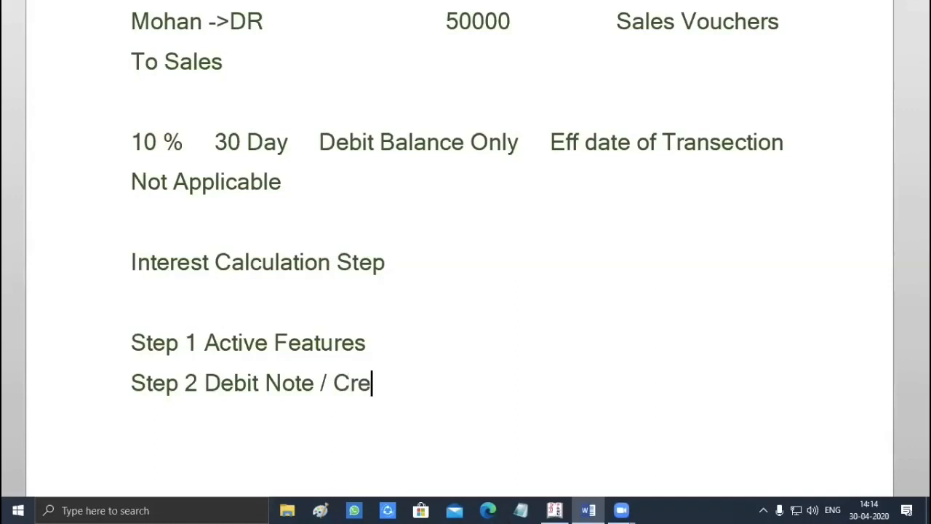
{"action": "type", "text": "dit No"}
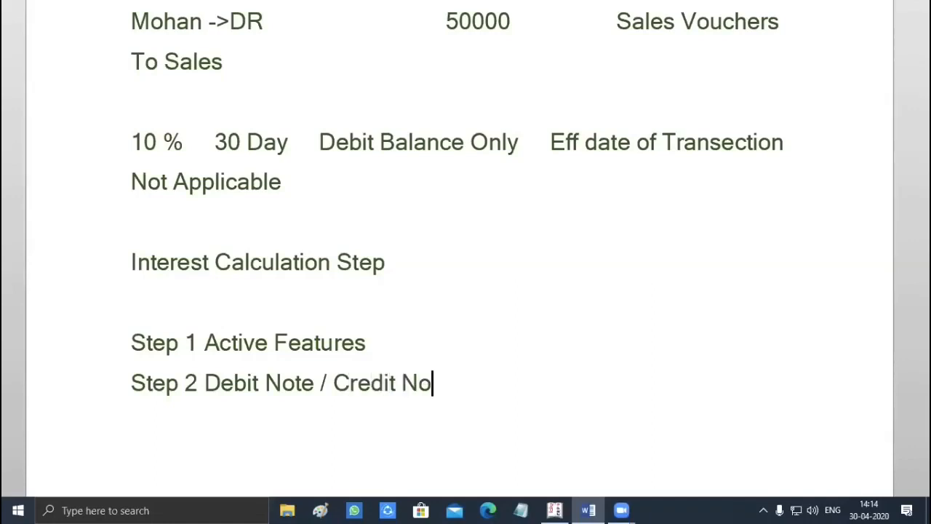
{"action": "type", "text": "te M"}
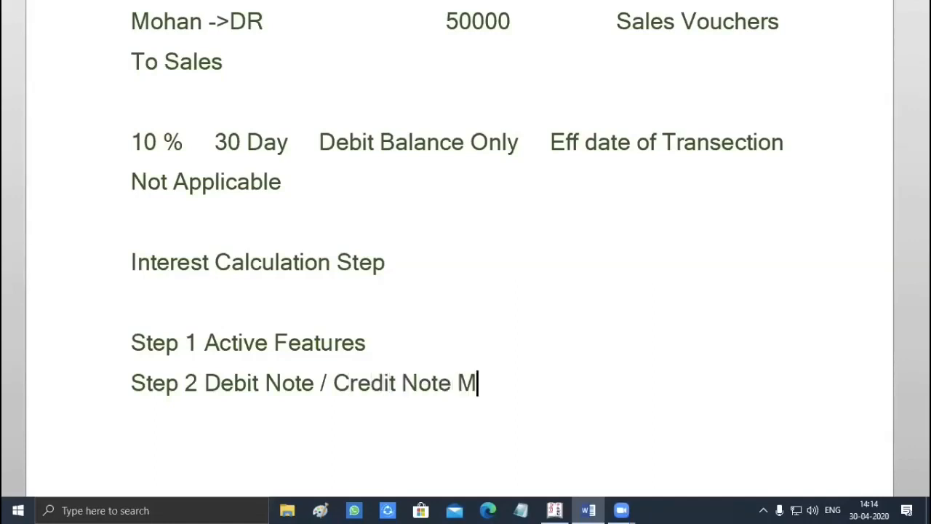
{"action": "type", "text": "odify"}
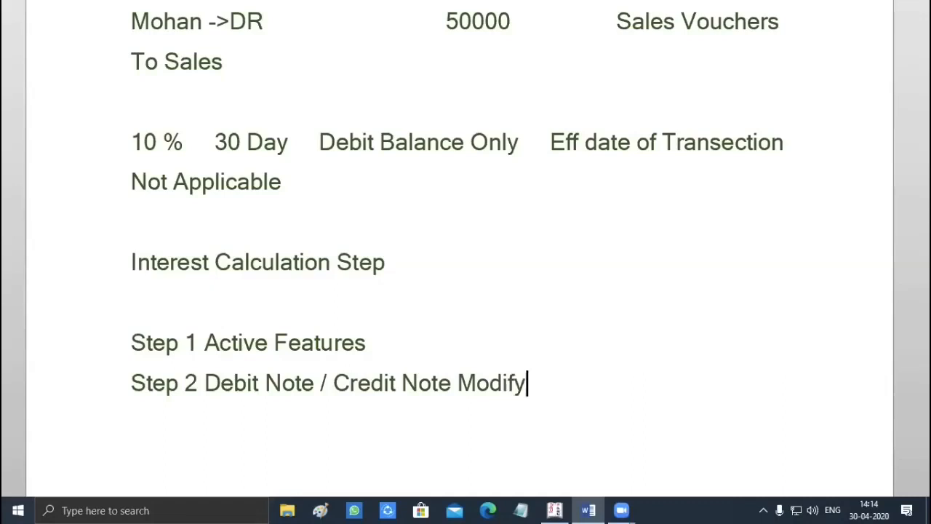
- Add the line "Step 3 Ledger Create" to the interest calculation steps
{"action": "key", "text": "Return"}
{"action": "key", "text": "Tab"}
{"action": "key", "text": "BackSpace"}
{"action": "type", "text": "Step 3"}
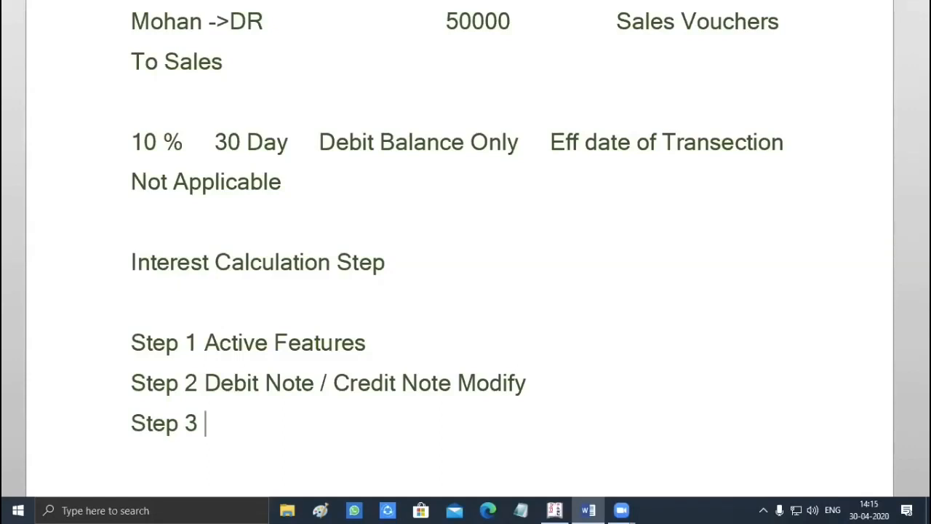
{"action": "type", "text": " Ledger"}
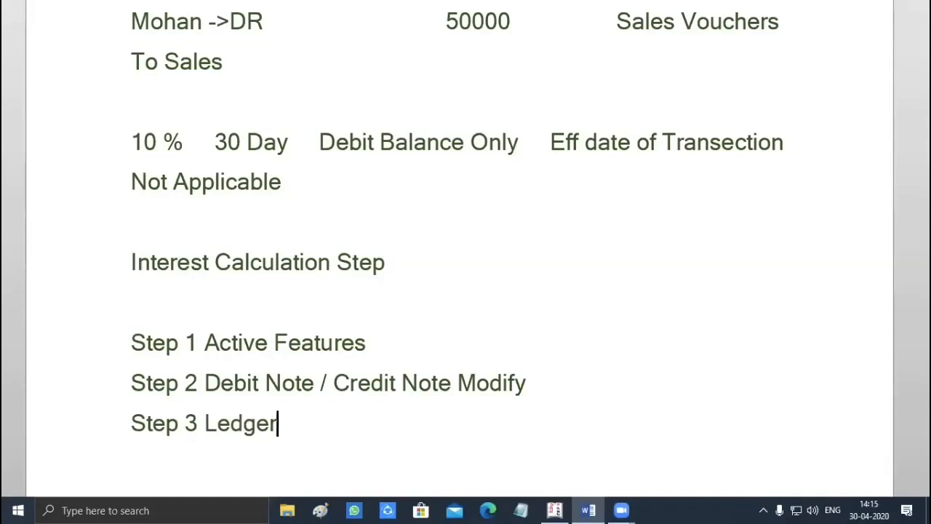
{"action": "type", "text": " Create"}
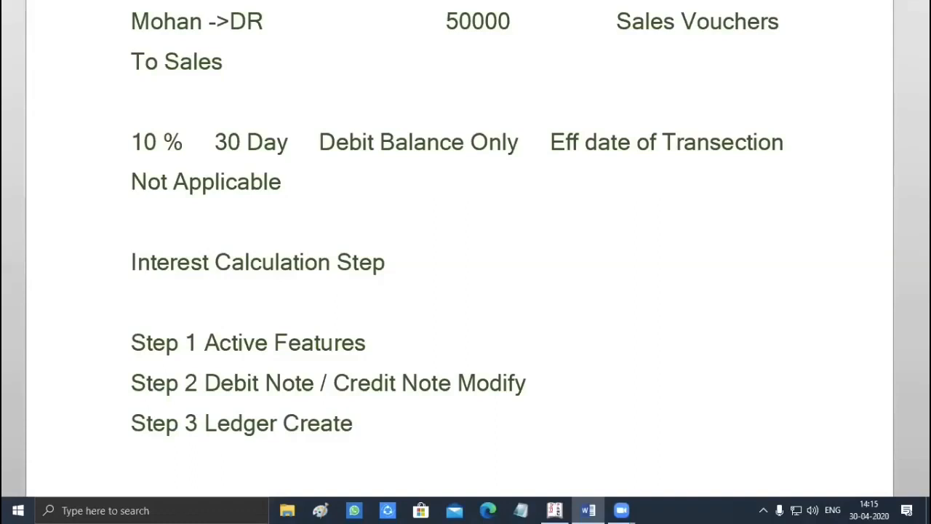
- Add the line "Step 4 Entry Pass" to the interest calculation steps
{"action": "key", "text": "Return"}
{"action": "type", "text": "Step "}
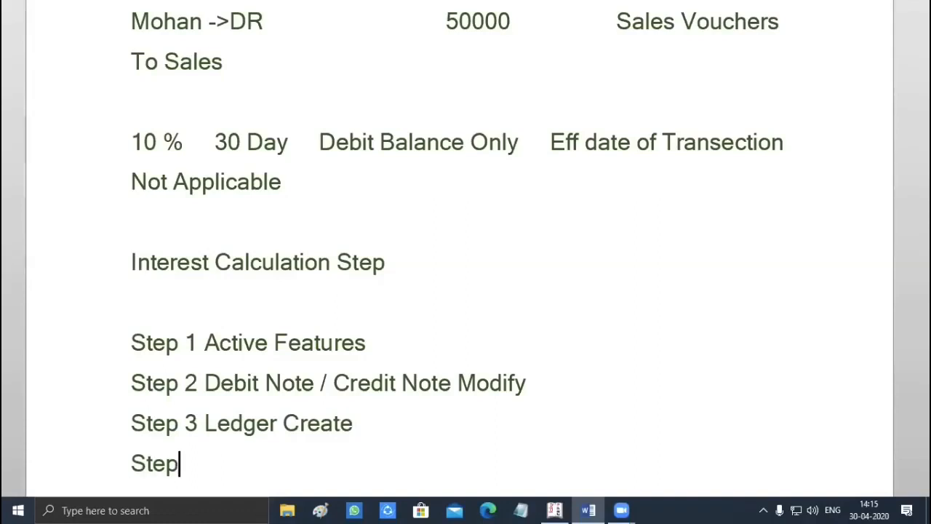
{"action": "type", "text": "5"}
{"action": "key", "text": "BackSpace"}
{"action": "type", "text": "4 Entr"}
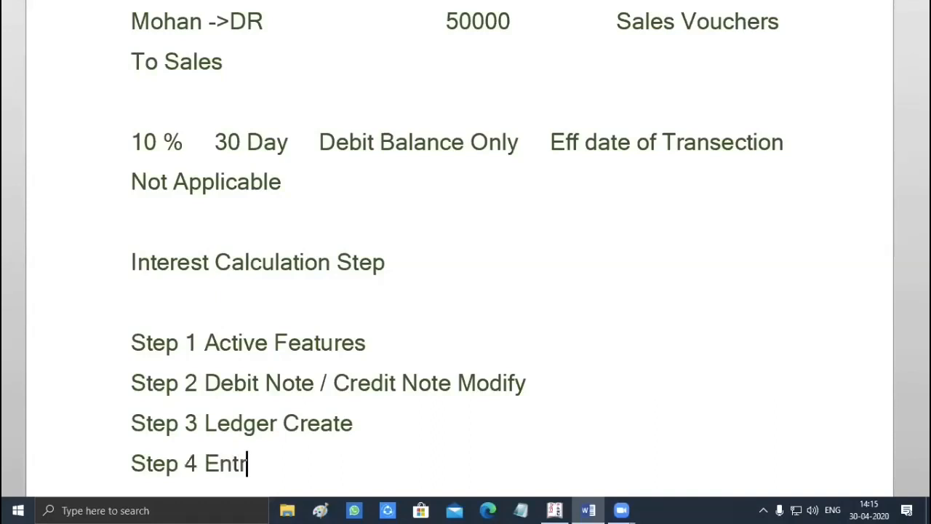
{"action": "type", "text": "y Pa"}
{"action": "type", "text": "ss"}
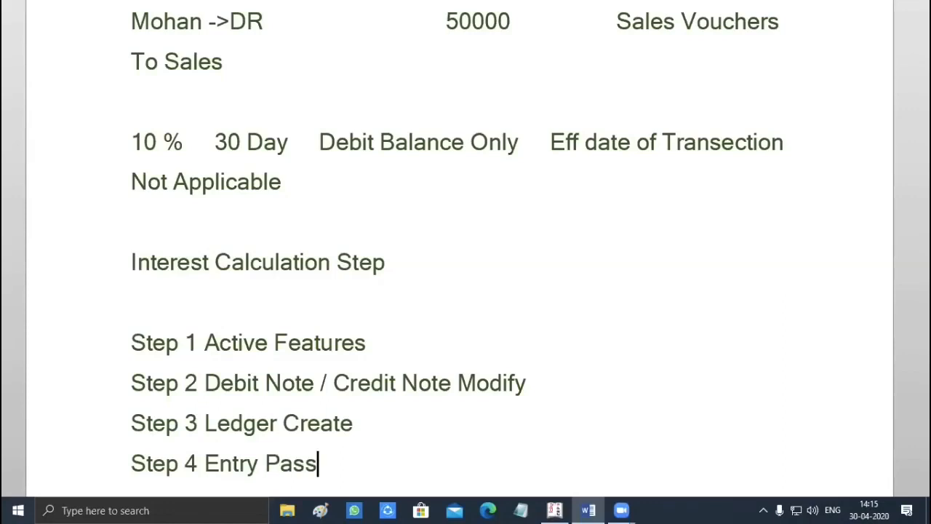
- Add the line "Step 5 Report" to the end of the interest calculation steps
{"action": "key", "text": "Return"}
{"action": "type", "text": "Step"}
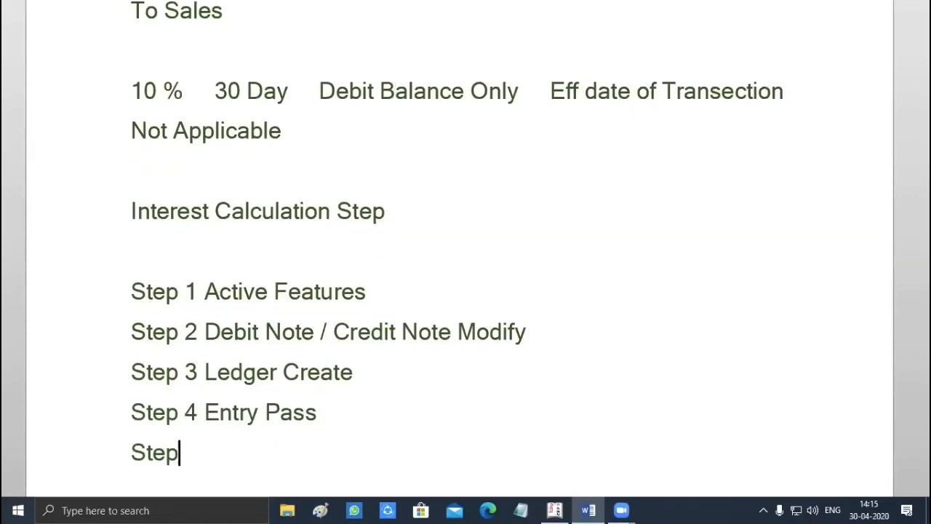
{"action": "type", "text": " 5 Repo"}
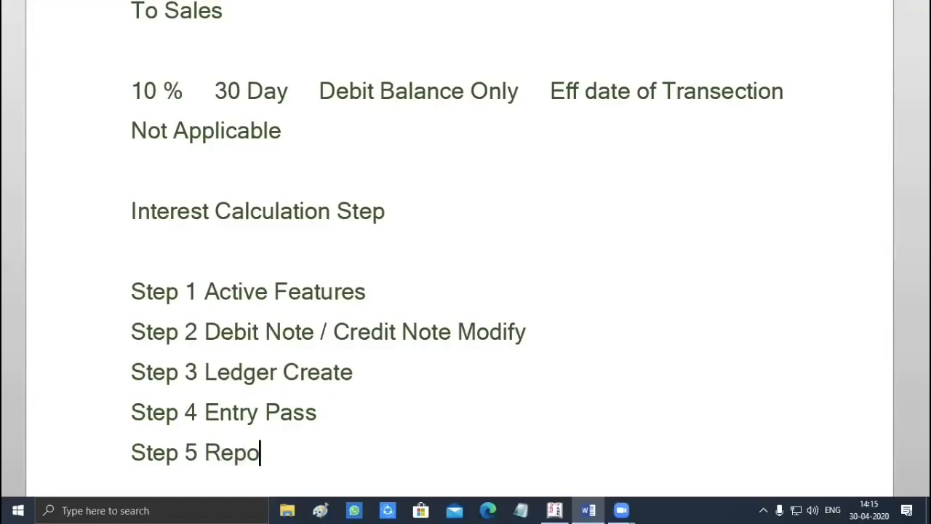
{"action": "type", "text": "rt"}
- Review the interest calculation steps, highlighting the whole five-line list and the words "Active Features" in the first step
{"action": "scroll", "coordinate": [430, 342], "scroll_direction": "down", "scroll_amount": 2}
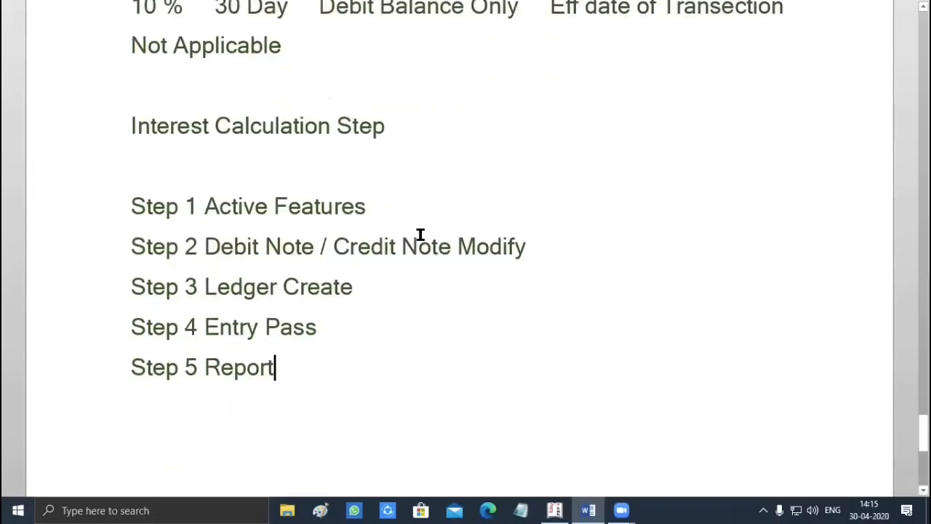
{"action": "scroll", "coordinate": [420, 235], "scroll_direction": "down", "scroll_amount": 2}
{"action": "left_click", "coordinate": [150, 66]}
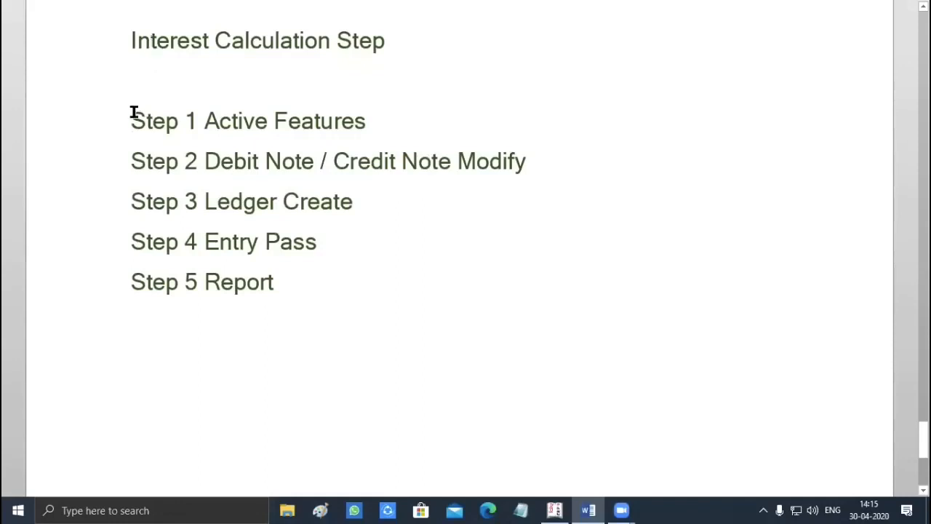
{"action": "left_click_drag", "start_coordinate": [134, 111], "coordinate": [337, 293]}
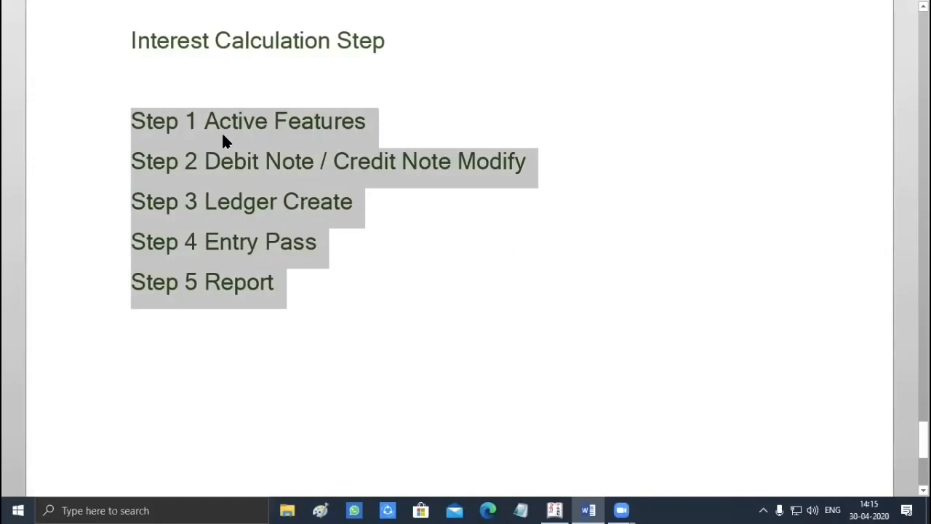
{"action": "left_click", "coordinate": [179, 125]}
{"action": "left_click_drag", "start_coordinate": [206, 121], "coordinate": [372, 120]}
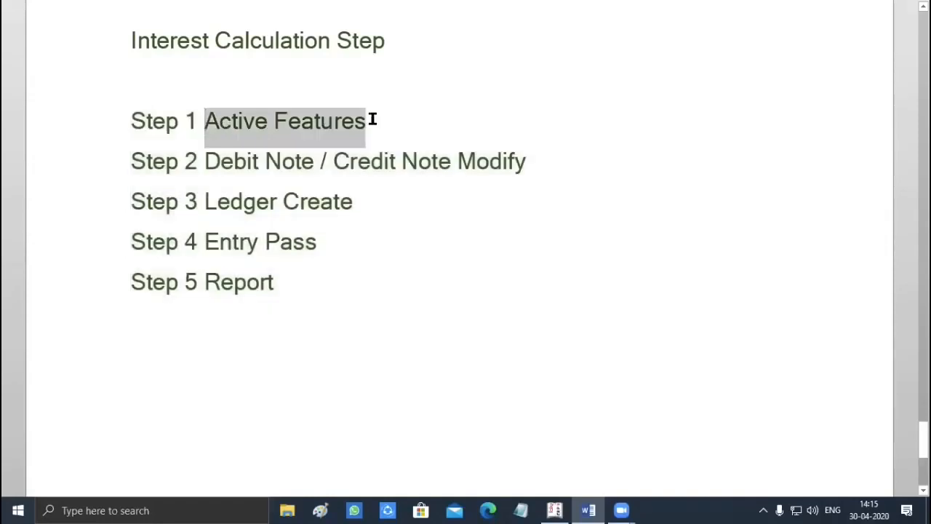
- Switch to Tally.ERP 9, maximize its window and start working in Educational Mode, leaving the TallyVault password empty
{"action": "left_click", "coordinate": [554, 510]}
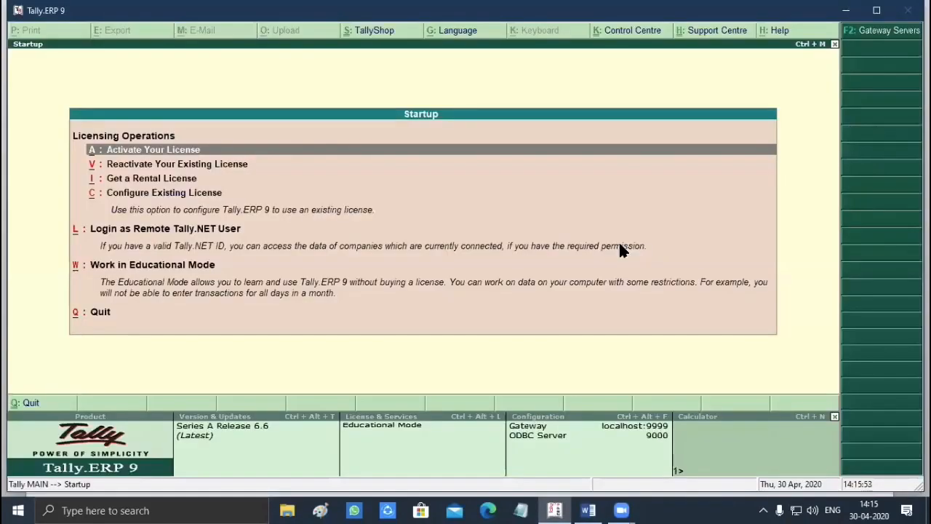
{"action": "left_click", "coordinate": [877, 10]}
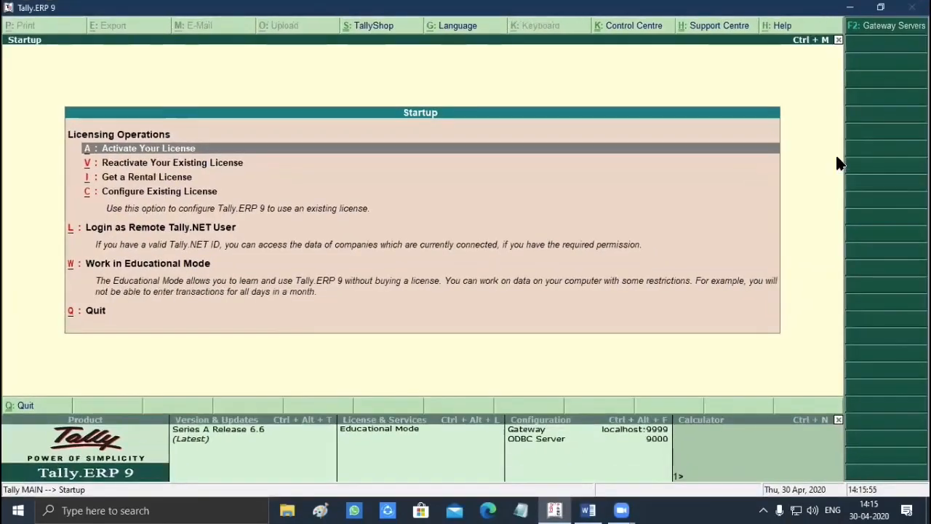
{"action": "key", "text": "Down"}
{"action": "key", "text": "Down"}
{"action": "key", "text": "Down"}
{"action": "key", "text": "Down"}
{"action": "key", "text": "Down"}
{"action": "key", "text": "Return"}
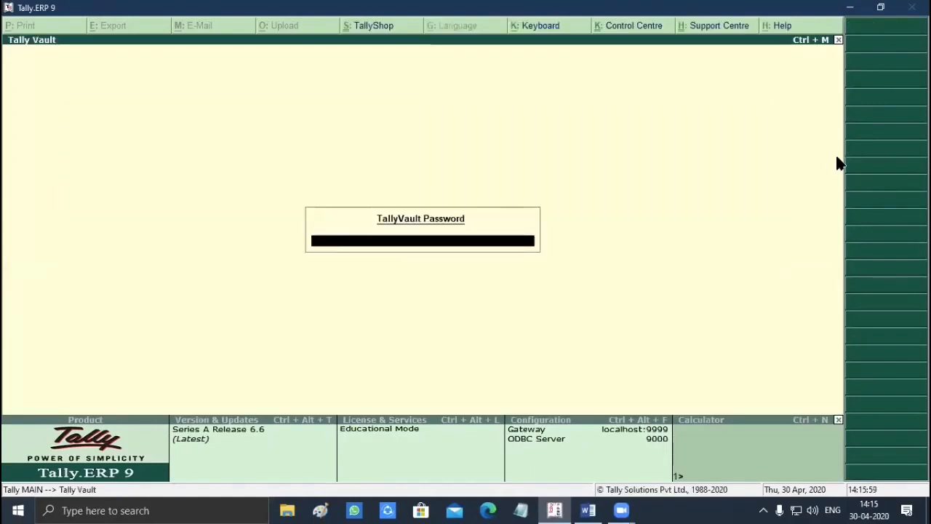
{"action": "key", "text": "Return"}
- Start creating a new company and name it "Intrest"
{"action": "key", "text": "Down"}
{"action": "key", "text": "Down"}
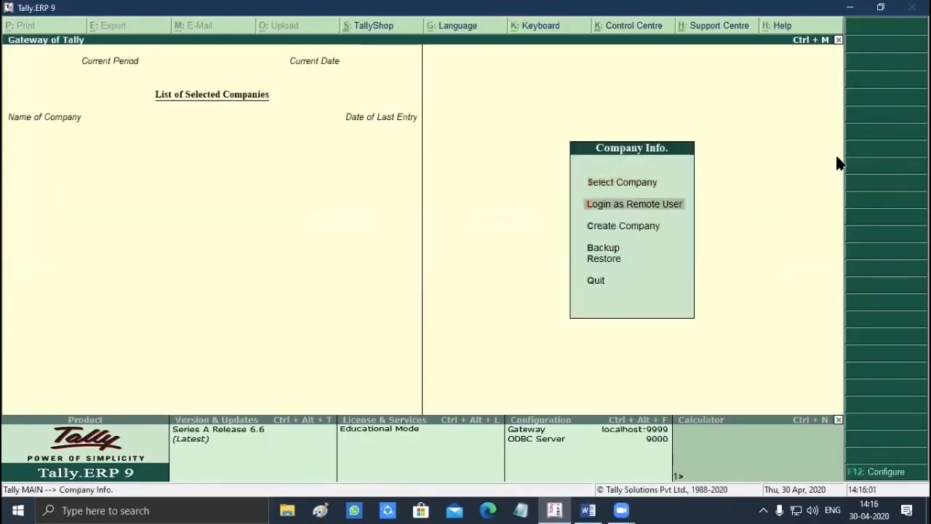
{"action": "key", "text": "Return"}
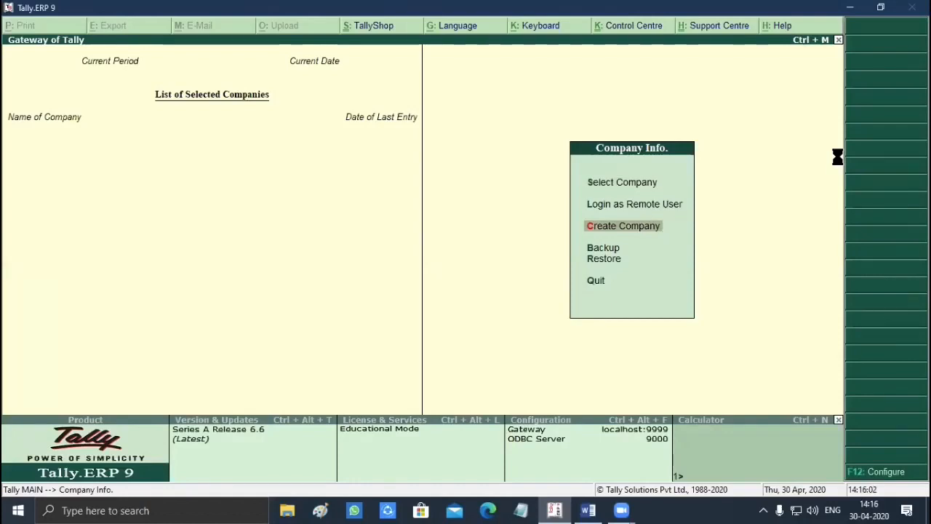
{"action": "type", "text": "In"}
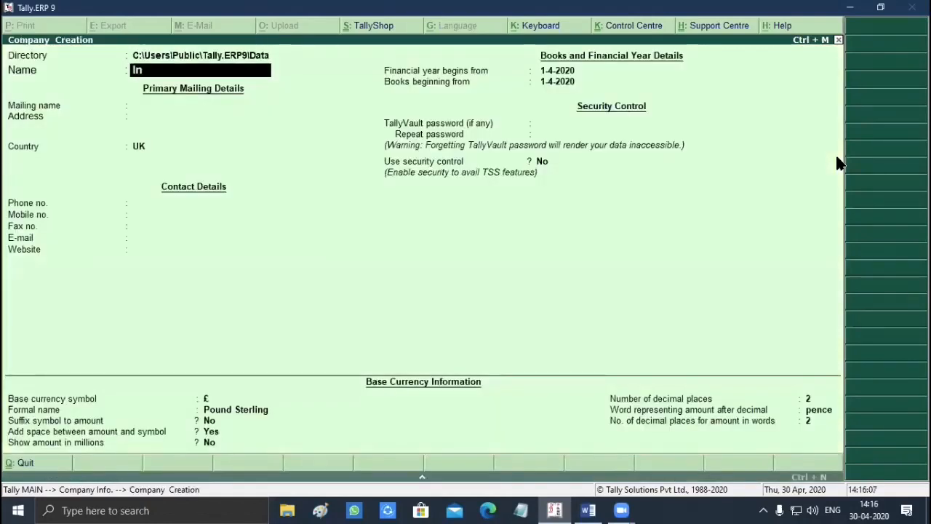
{"action": "type", "text": "trest"}
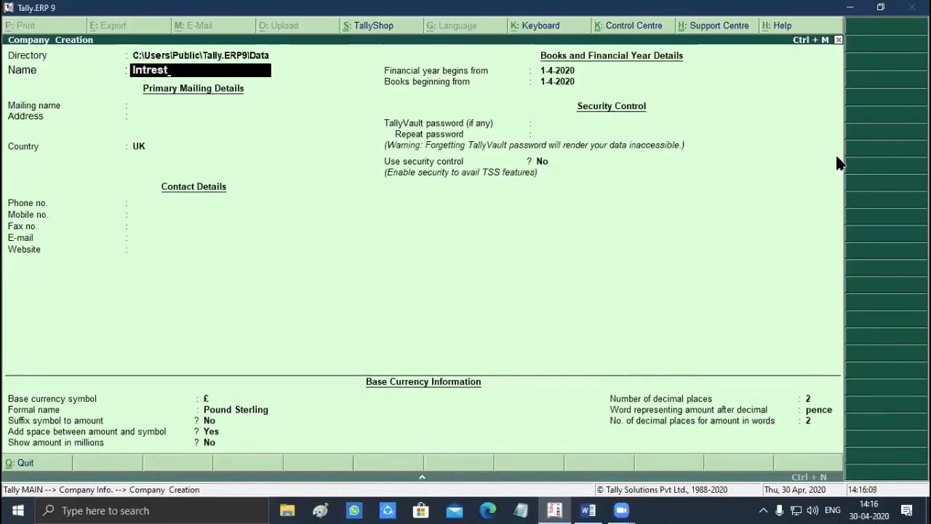
{"action": "key", "text": "Return"}
- Set the new company's country to India and accept the remaining details to create the company
{"action": "key", "text": "Return"}
{"action": "key", "text": "Return"}
{"action": "key", "text": "Return"}
{"action": "key", "text": "BackSpace"}
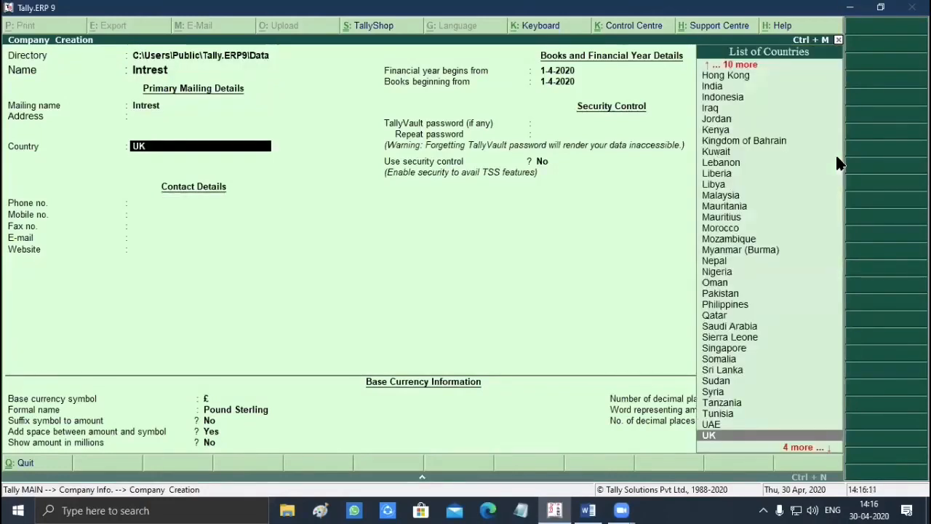
{"action": "type", "text": "Ind"}
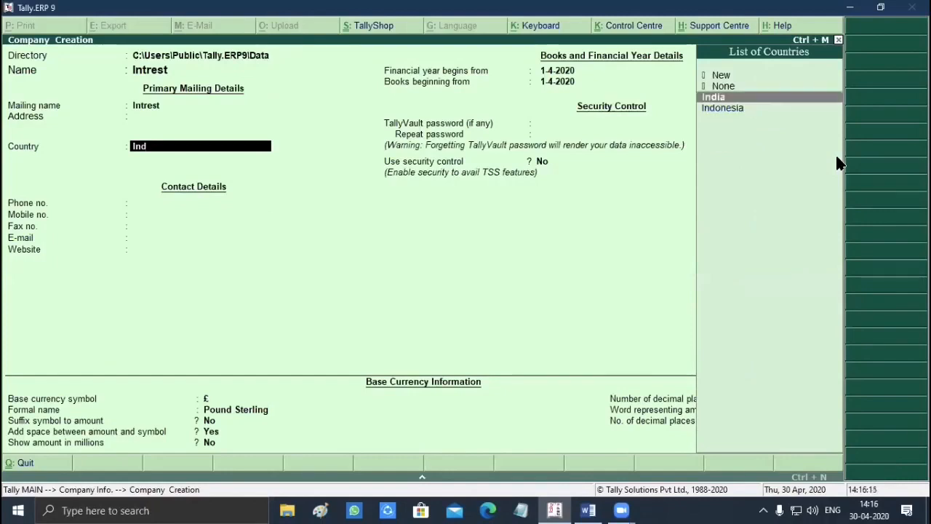
{"action": "key", "text": "Return"}
{"action": "key", "text": "Return"}
{"action": "key", "text": "Return"}
{"action": "key", "text": "Return"}
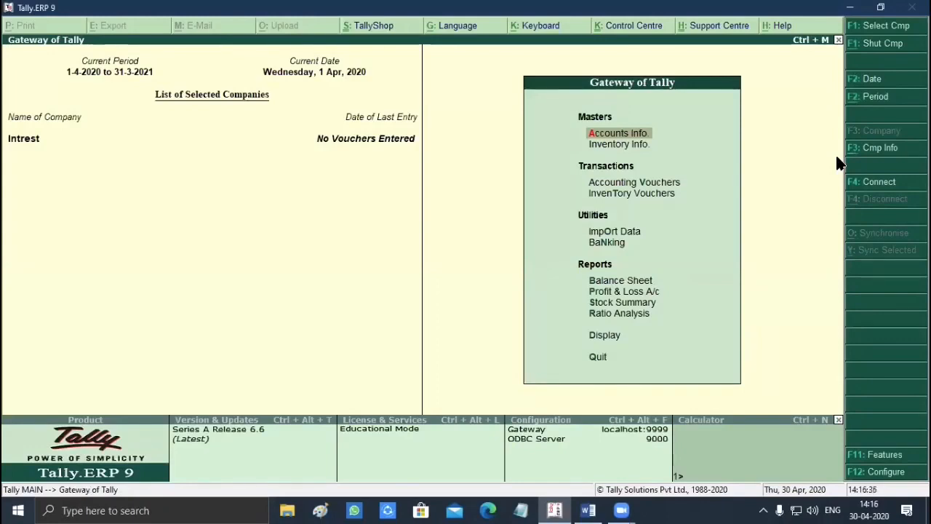
- In the company's accounting features, activate interest calculation and enable its advanced parameters
{"action": "key", "text": "F11"}
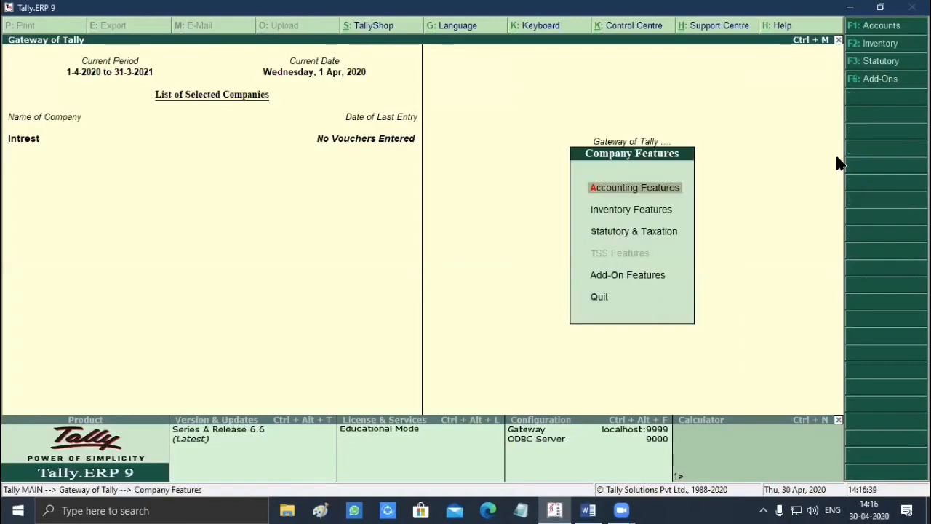
{"action": "key", "text": "Return"}
{"action": "key", "text": "Return"}
{"action": "key", "text": "Return"}
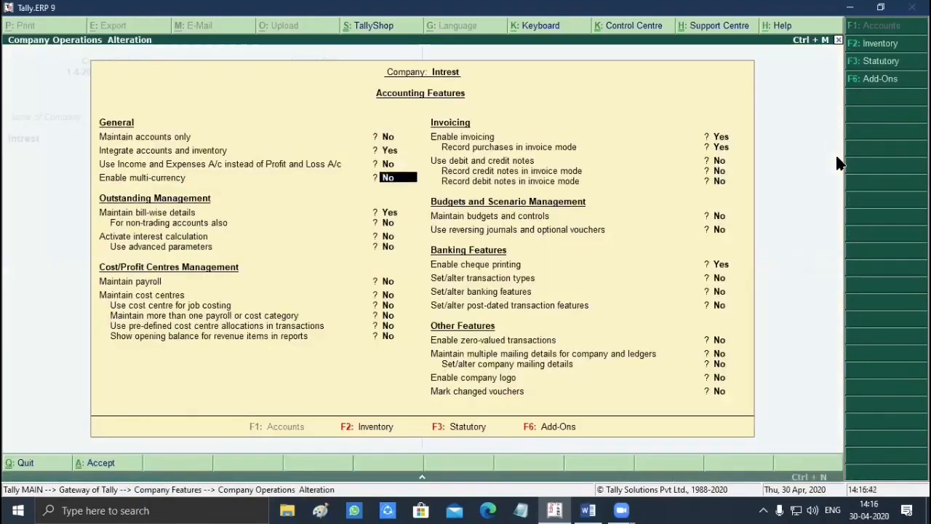
{"action": "key", "text": "Return"}
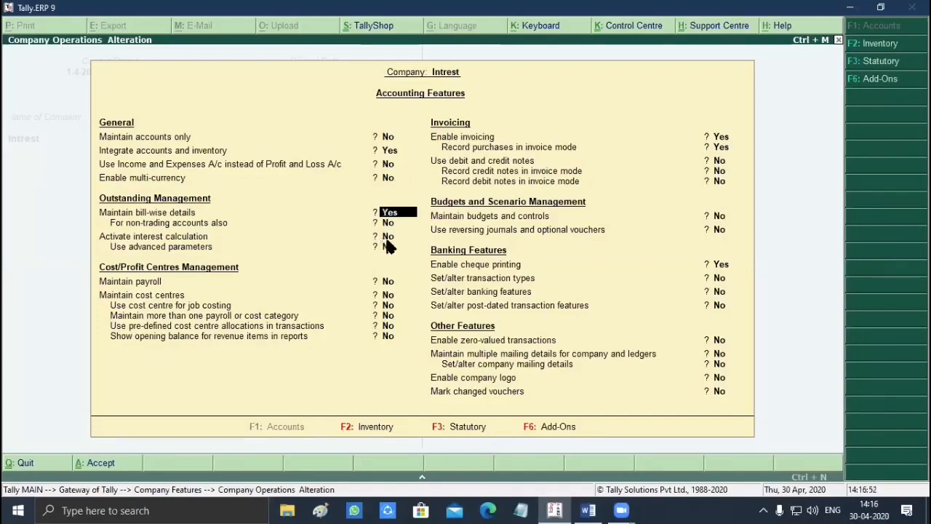
{"action": "key", "text": "Return"}
{"action": "key", "text": "Return"}
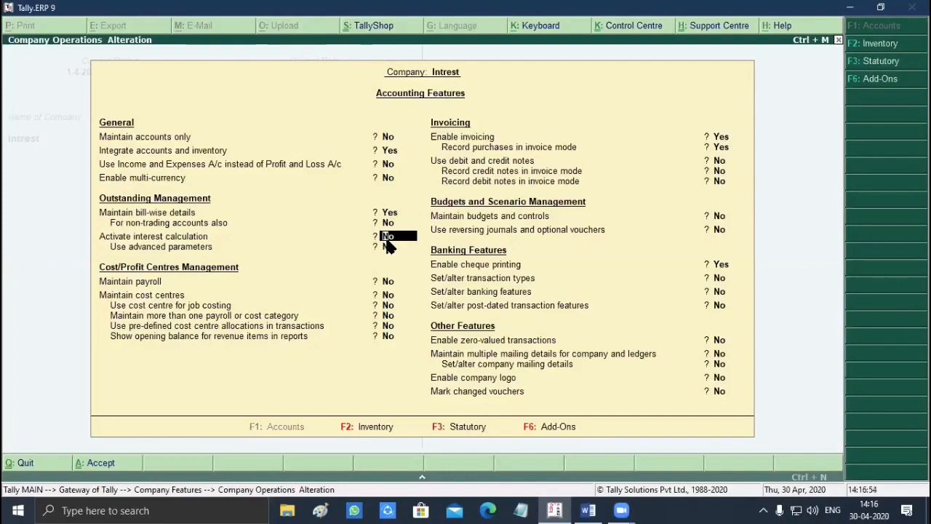
{"action": "type", "text": "y"}
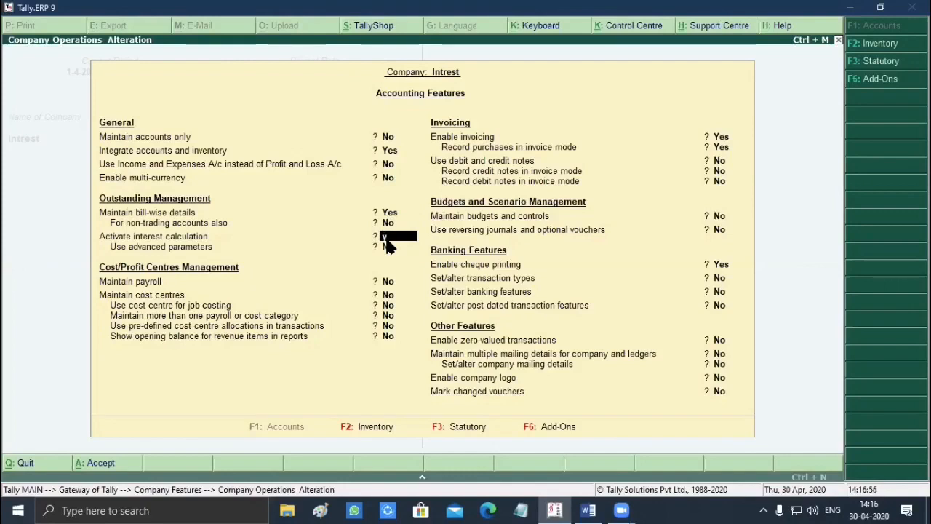
{"action": "key", "text": "Return"}
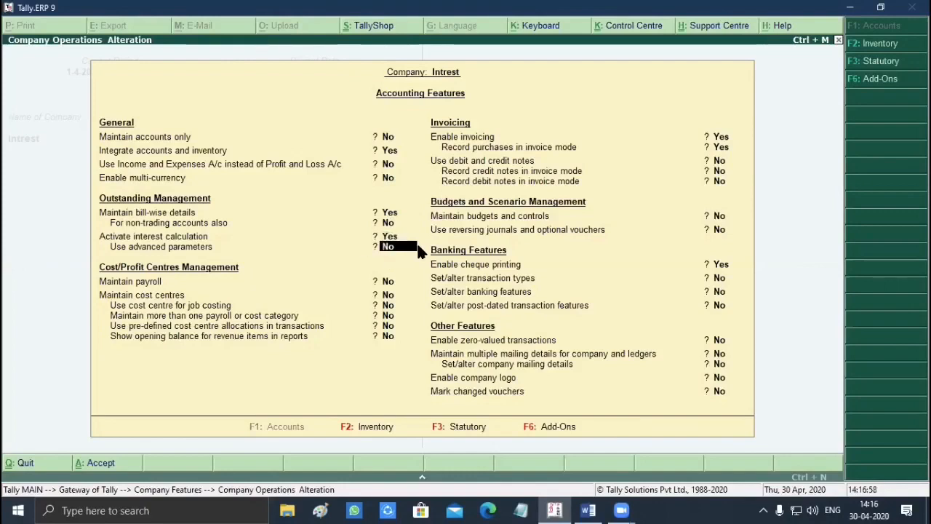
{"action": "type", "text": "y"}
{"action": "key", "text": "Return"}
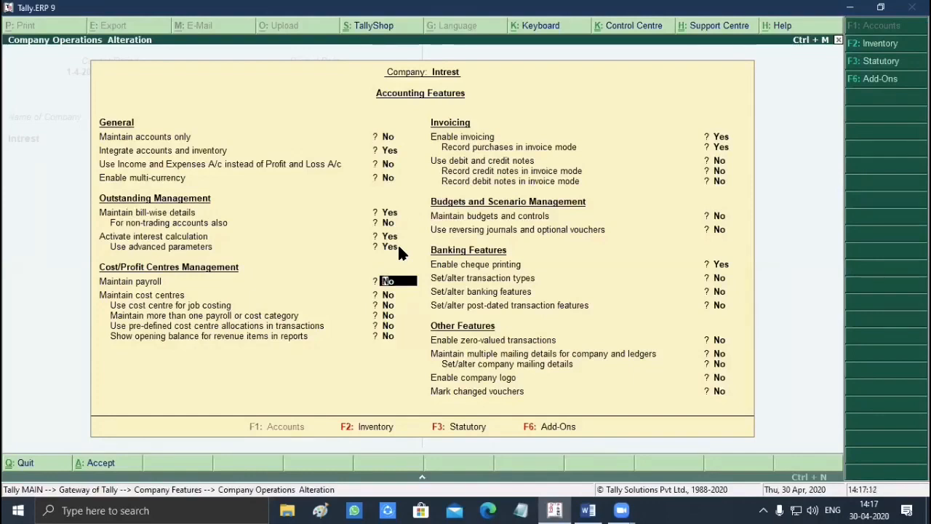
- Enable debit and credit notes, record both in invoice mode, and save the accounting features
{"action": "key", "text": "Return"}
{"action": "key", "text": "Return"}
{"action": "key", "text": "Return"}
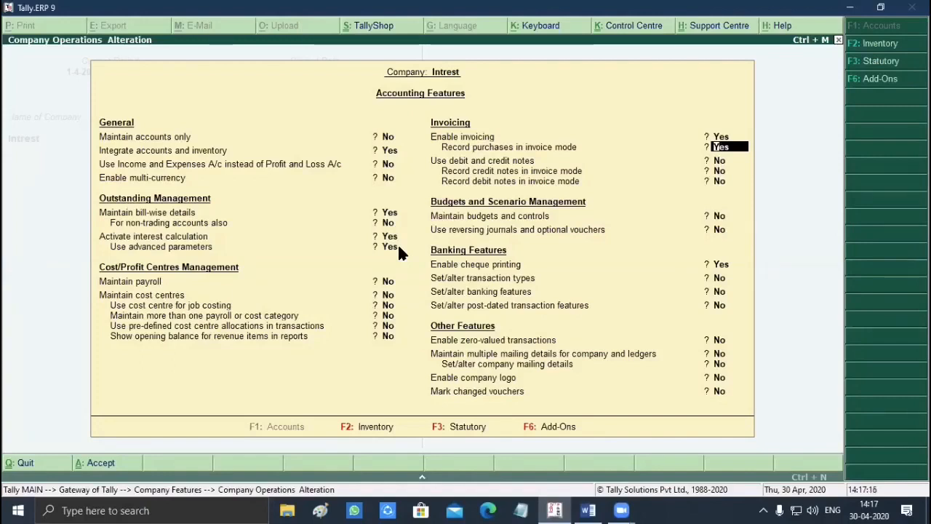
{"action": "key", "text": "Return"}
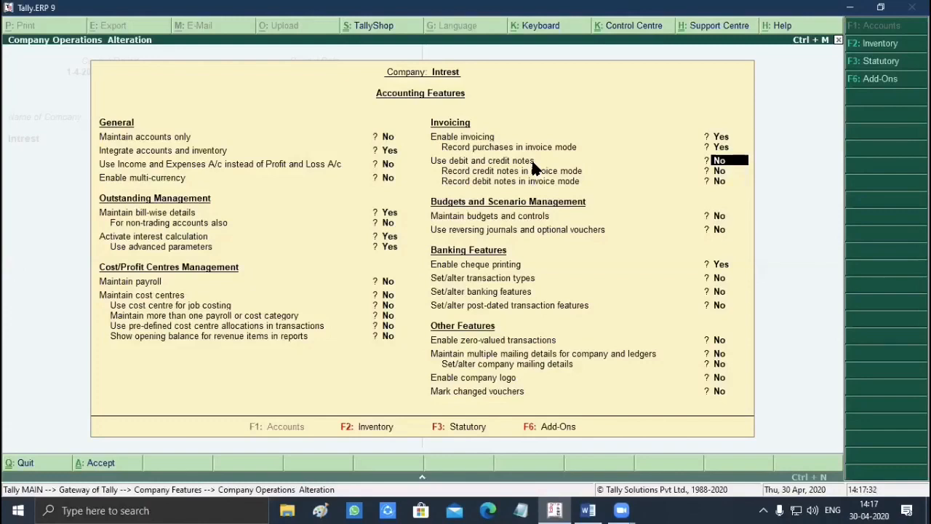
{"action": "type", "text": "y"}
{"action": "key", "text": "Return"}
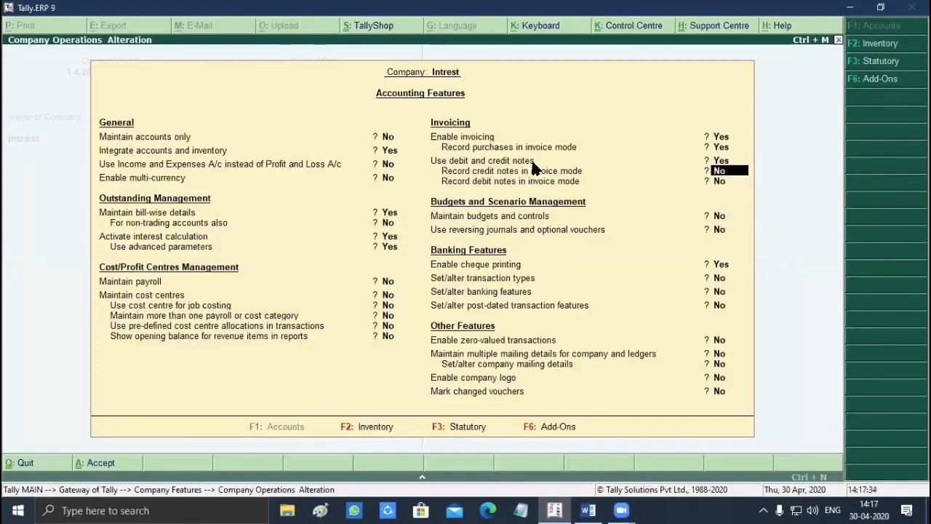
{"action": "type", "text": "y"}
{"action": "key", "text": "Return"}
{"action": "type", "text": "y"}
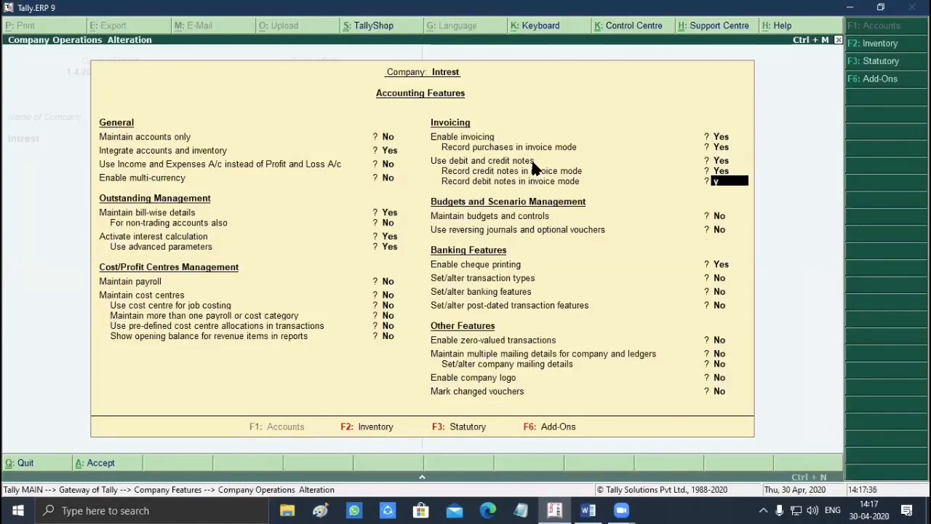
{"action": "key", "text": "Return"}
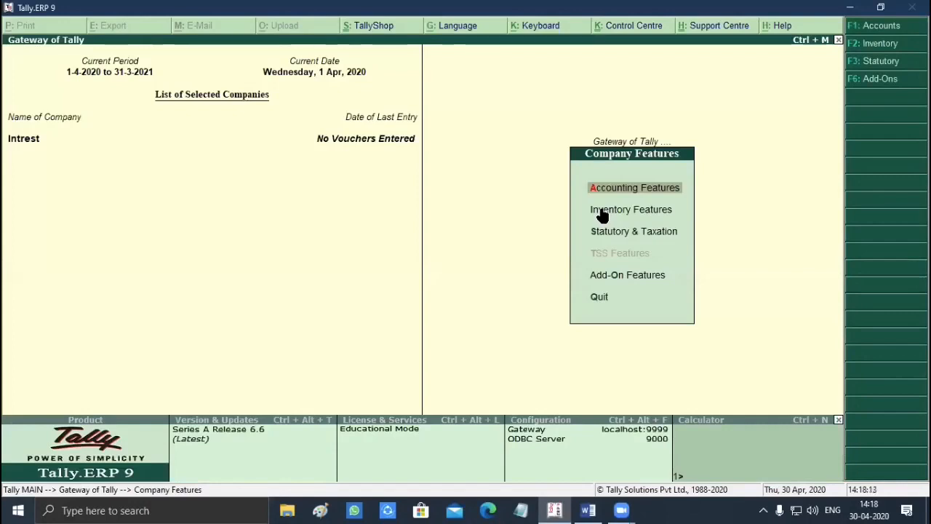
{"action": "key", "text": "Escape"}
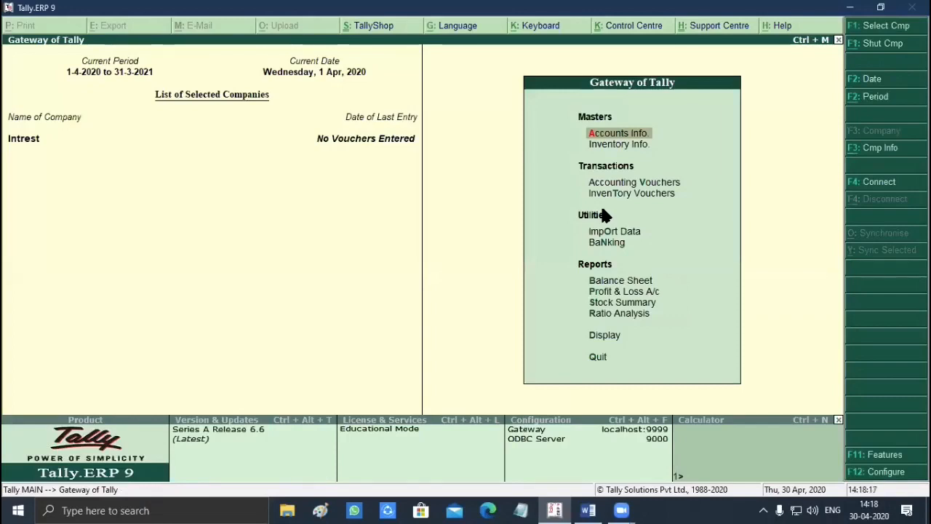
- Check the Credit Note and Debit Note voucher types in accounting voucher creation, and quit without entering a voucher
{"action": "key", "text": "Down"}
{"action": "key", "text": "Down"}
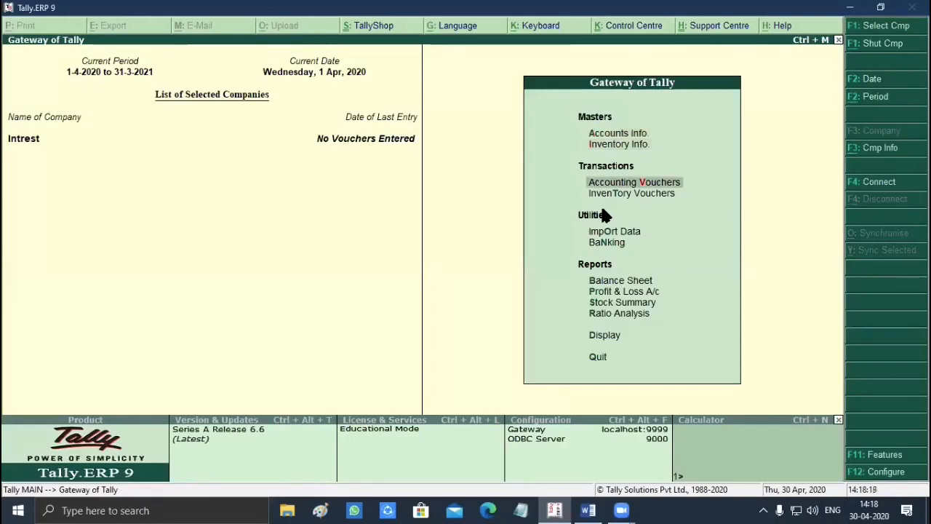
{"action": "key", "text": "Return"}
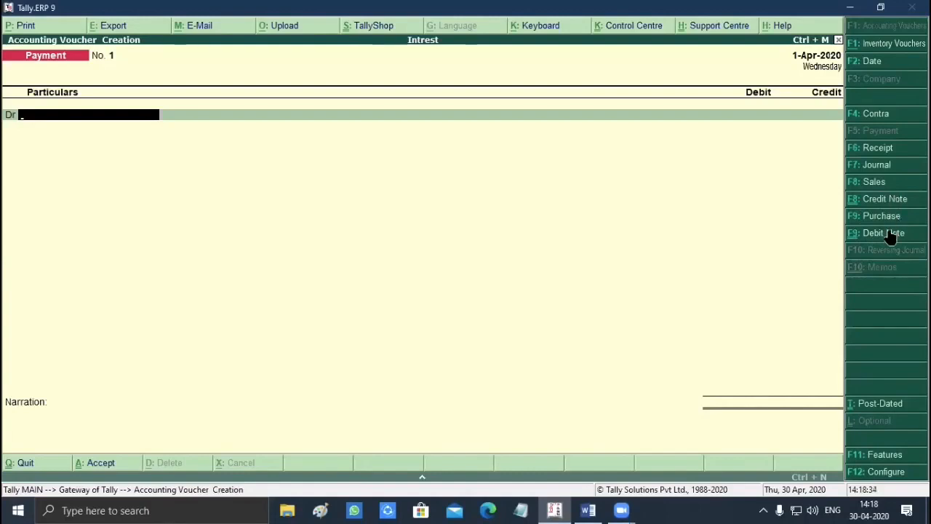
{"action": "key", "text": "Escape"}
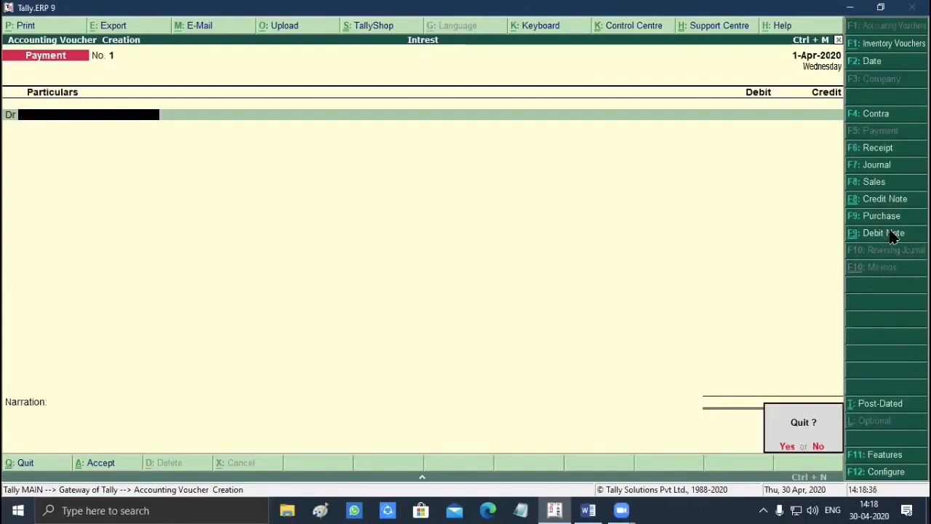
{"action": "key", "text": "y"}
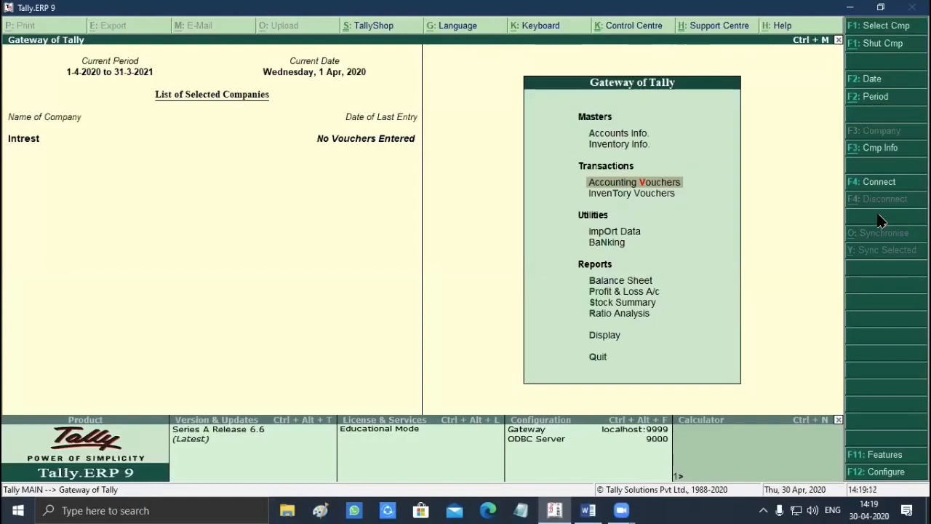
- Open the Debit Note voucher type for alteration from the accounts masters
{"action": "key", "text": "Up"}
{"action": "key", "text": "Up"}
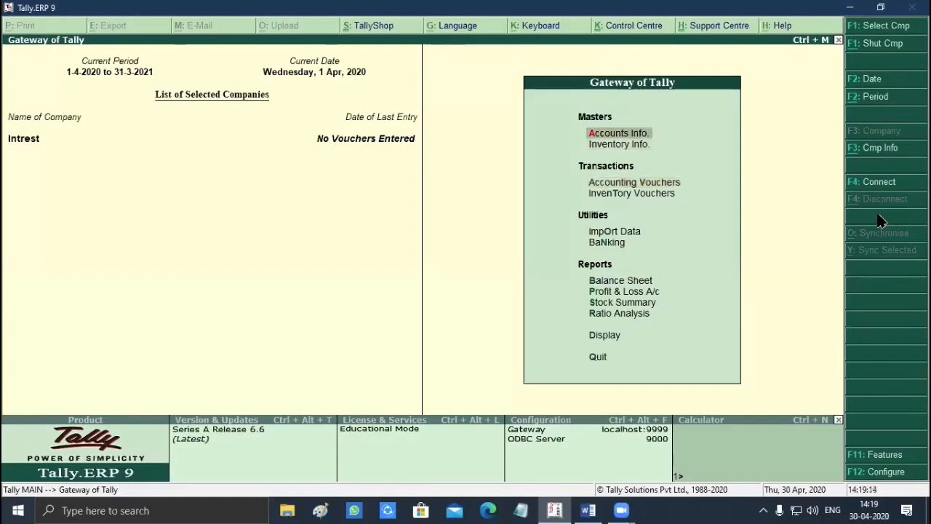
{"action": "key", "text": "Return"}
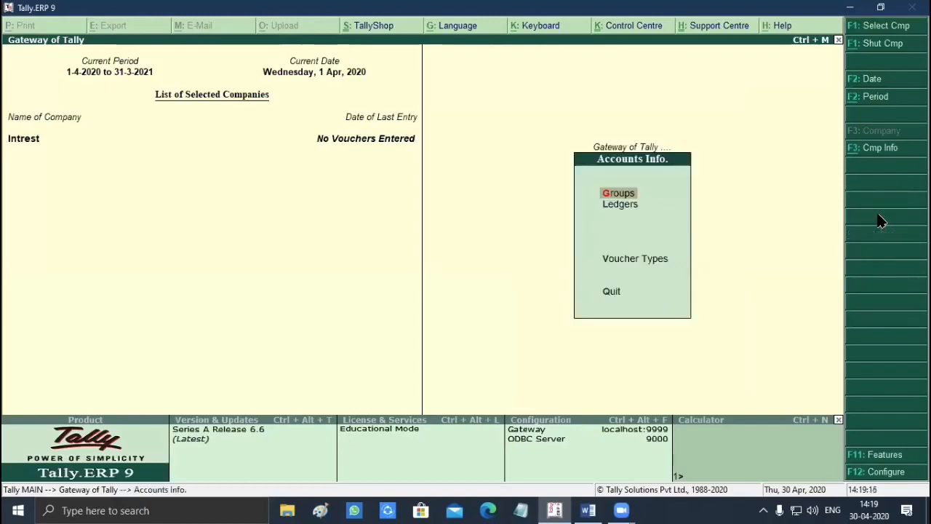
{"action": "key", "text": "Down"}
{"action": "key", "text": "Down"}
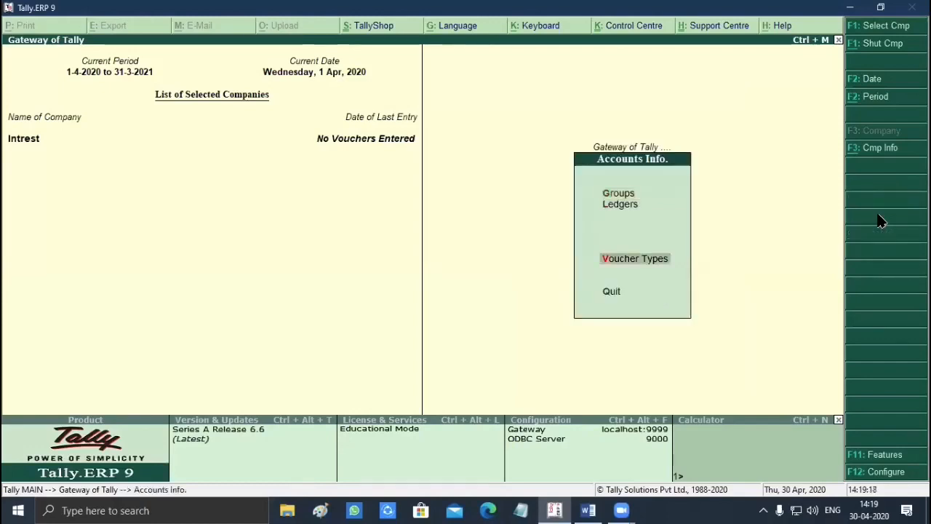
{"action": "key", "text": "Return"}
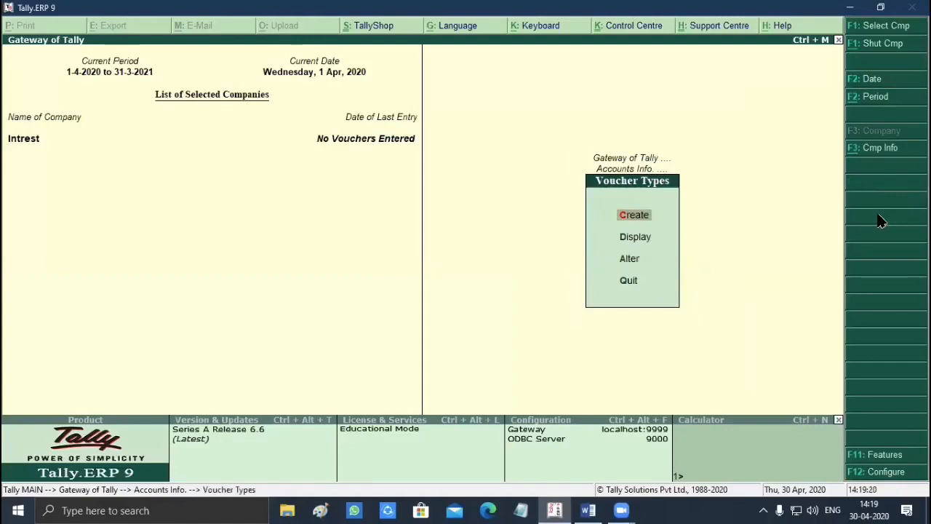
{"action": "key", "text": "Down"}
{"action": "key", "text": "Down"}
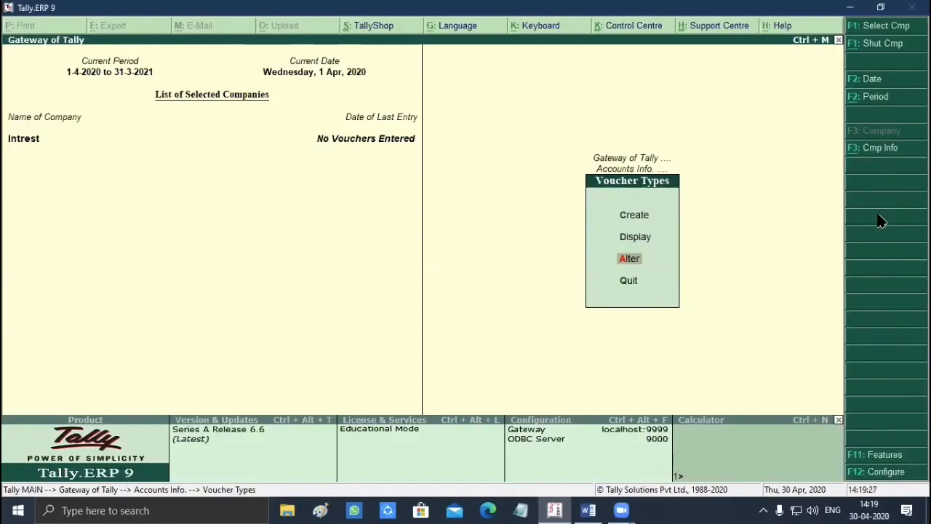
{"action": "key", "text": "Return"}
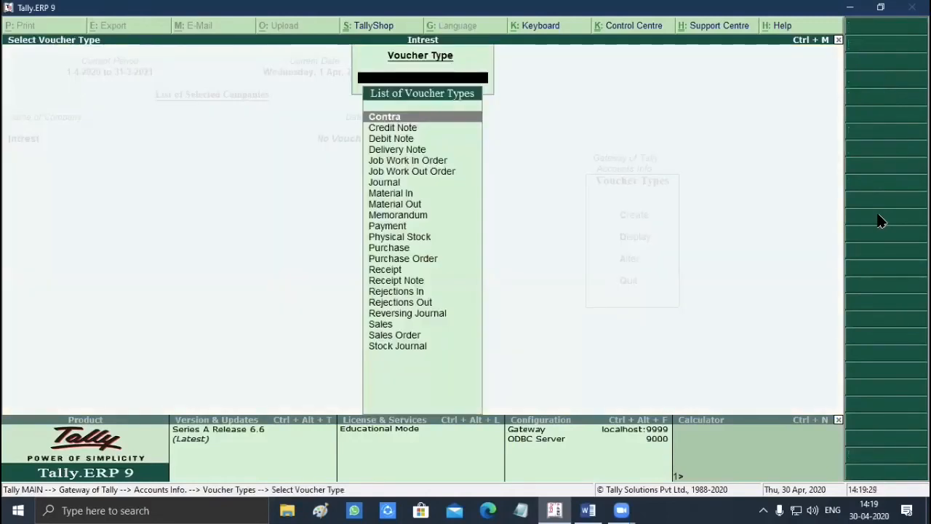
{"action": "key", "text": "Down"}
{"action": "key", "text": "Down"}
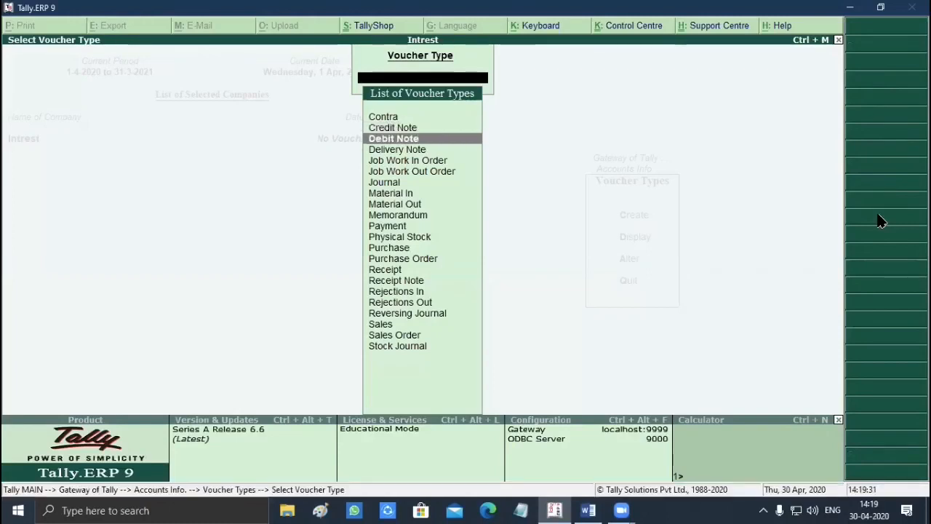
{"action": "key", "text": "Up"}
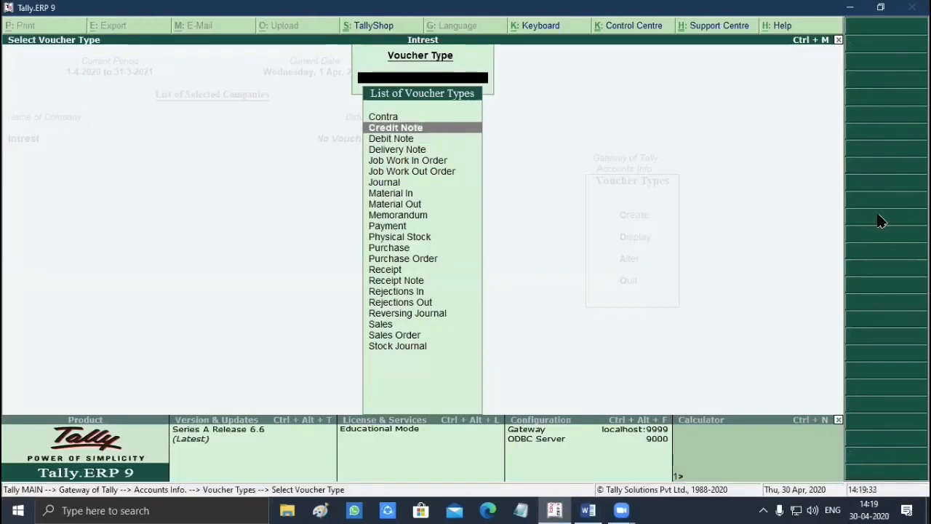
{"action": "key", "text": "Down"}
{"action": "key", "text": "Return"}
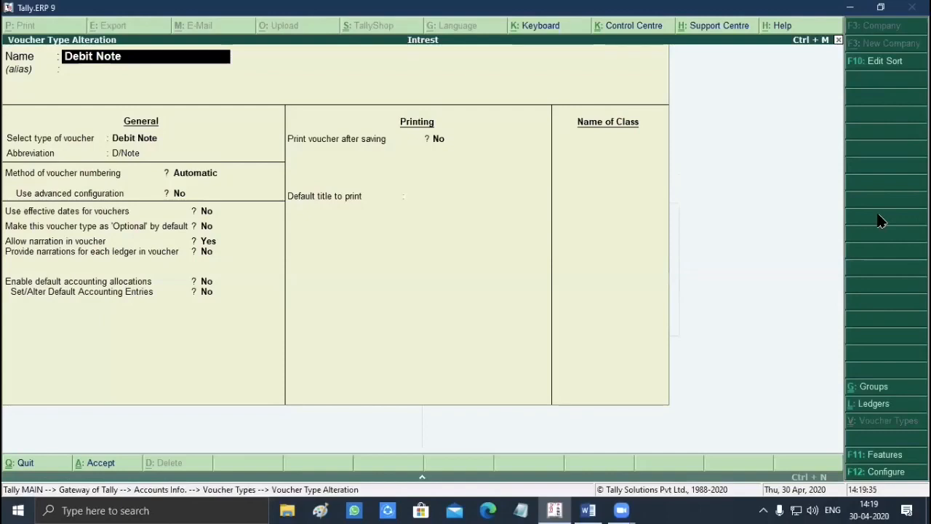
- Keep the Debit Note's general and printing settings and enter a voucher class named Interest
{"action": "key", "text": "Return"}
{"action": "key", "text": "Return"}
{"action": "key", "text": "Return"}
{"action": "key", "text": "Return"}
{"action": "key", "text": "Return"}
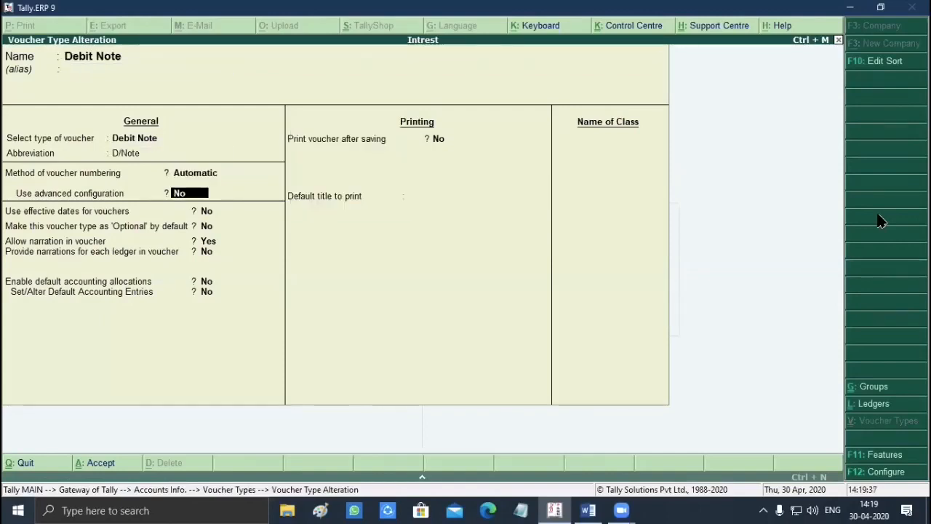
{"action": "key", "text": "Return"}
{"action": "key", "text": "Return"}
{"action": "key", "text": "Return"}
{"action": "key", "text": "Return"}
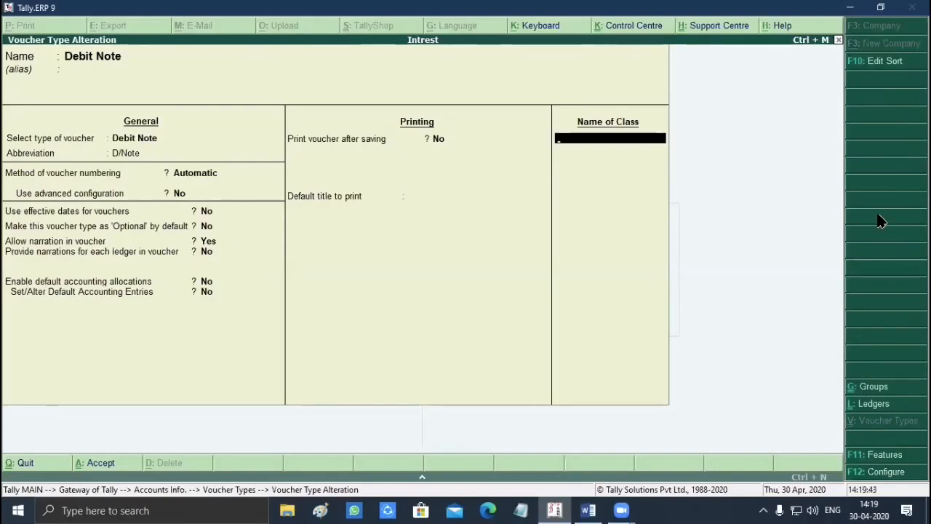
{"action": "type", "text": "Intrest"}
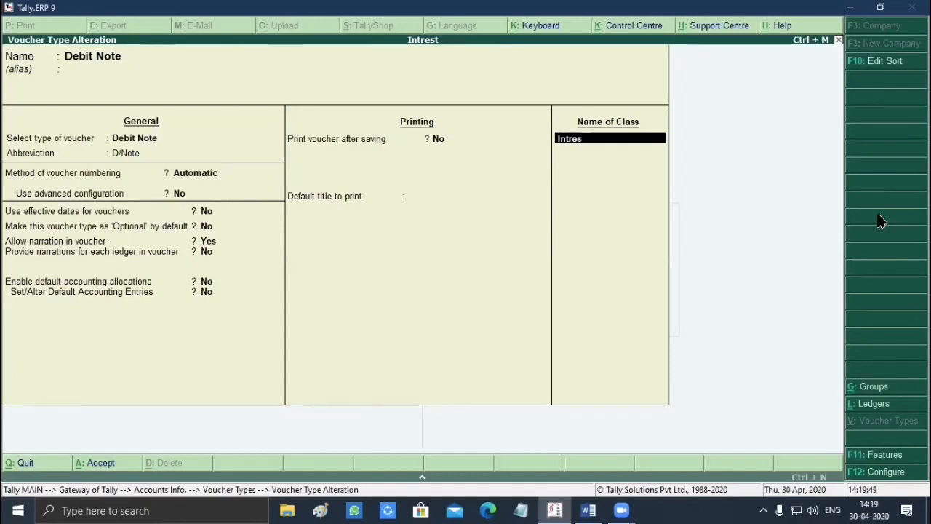
{"action": "key", "text": "BackSpace"}
{"action": "key", "text": "BackSpace"}
{"action": "key", "text": "BackSpace"}
{"action": "key", "text": "BackSpace"}
{"action": "type", "text": "erest"}
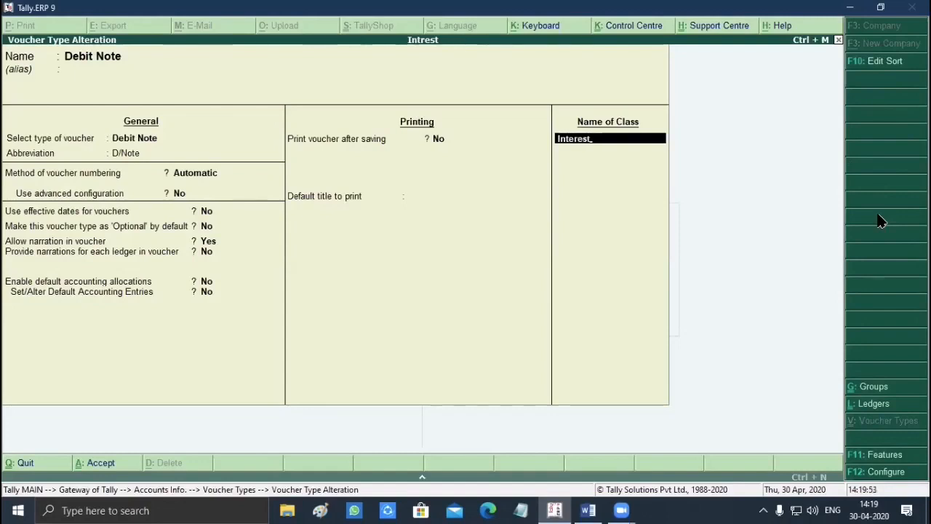
- Use the Debit Note's Interest class for interest accounting, treat amounts as compound interest, and save the voucher type
{"action": "key", "text": "Return"}
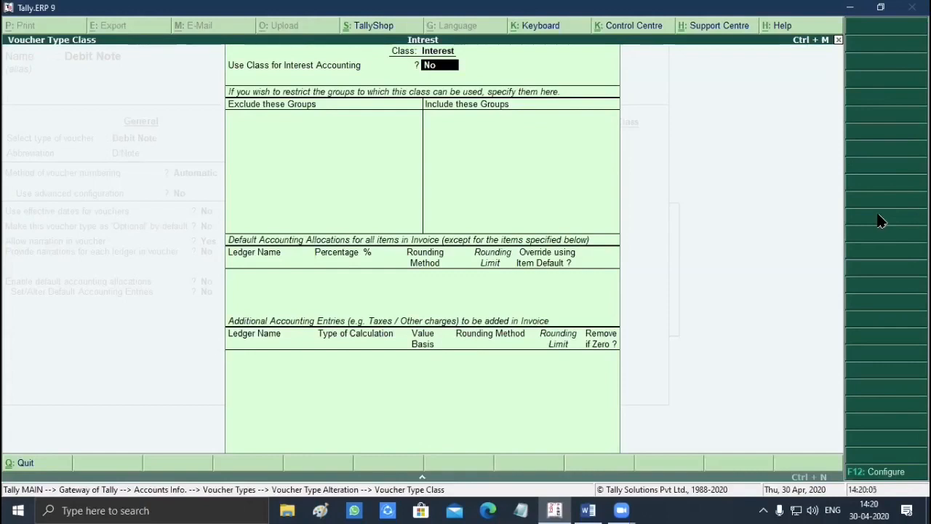
{"action": "key", "text": "y"}
{"action": "key", "text": "Return"}
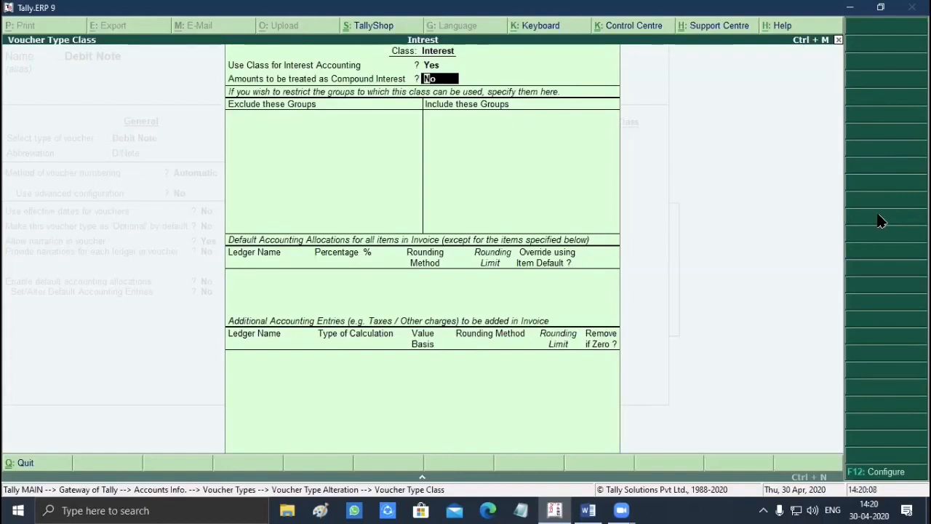
{"action": "type", "text": "y"}
{"action": "key", "text": "Return"}
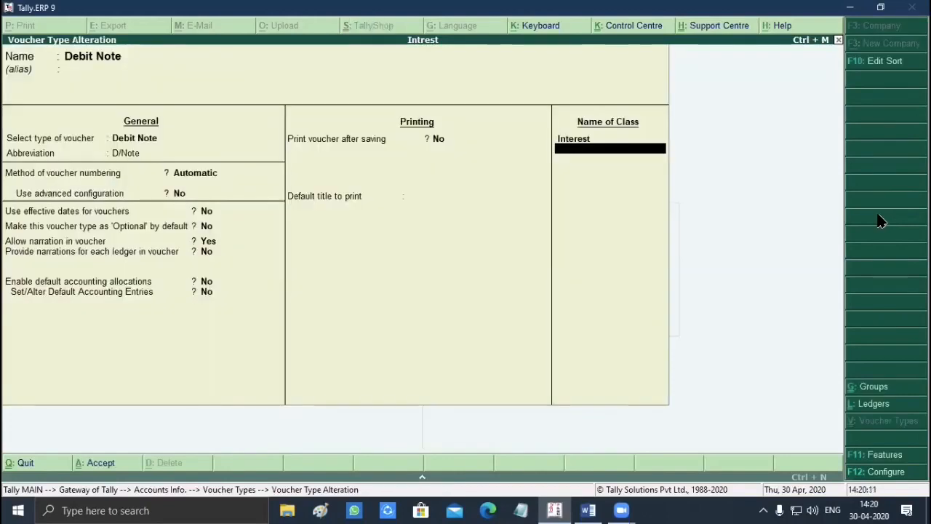
{"action": "key", "text": "Return"}
{"action": "key", "text": "Return"}
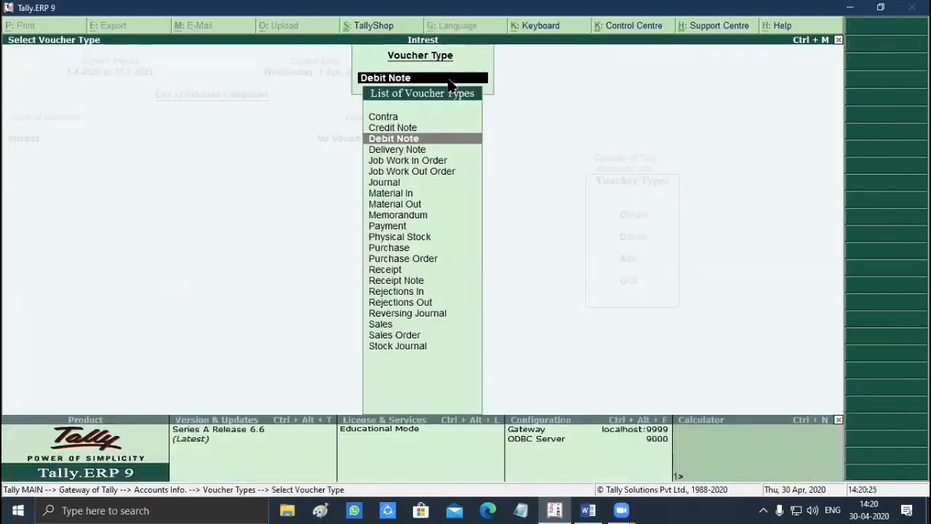
- Open the Credit Note voucher type for alteration, keep its existing settings, and enter a class named Interest
{"action": "key", "text": "Up"}
{"action": "key", "text": "Return"}
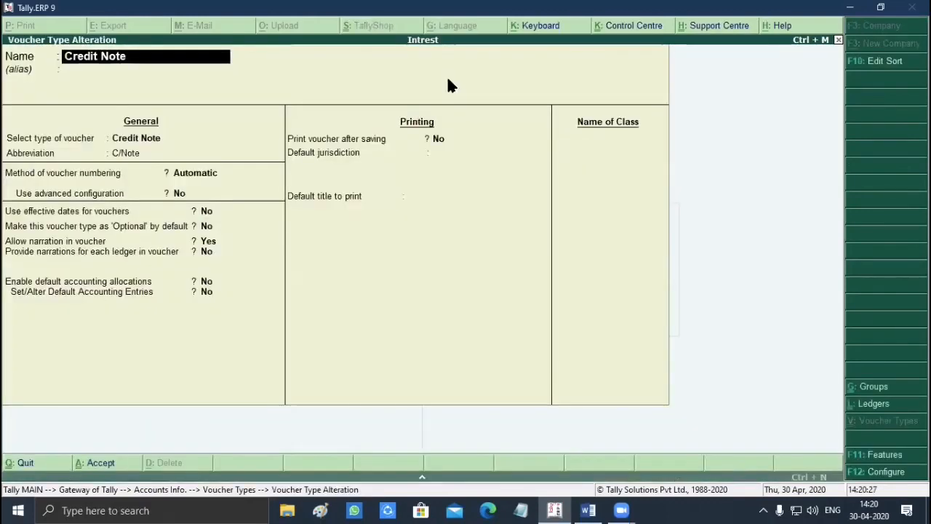
{"action": "key", "text": "Return"}
{"action": "key", "text": "Return"}
{"action": "key", "text": "Return"}
{"action": "key", "text": "Return"}
{"action": "key", "text": "Return"}
{"action": "key", "text": "Return"}
{"action": "key", "text": "Return"}
{"action": "key", "text": "Return"}
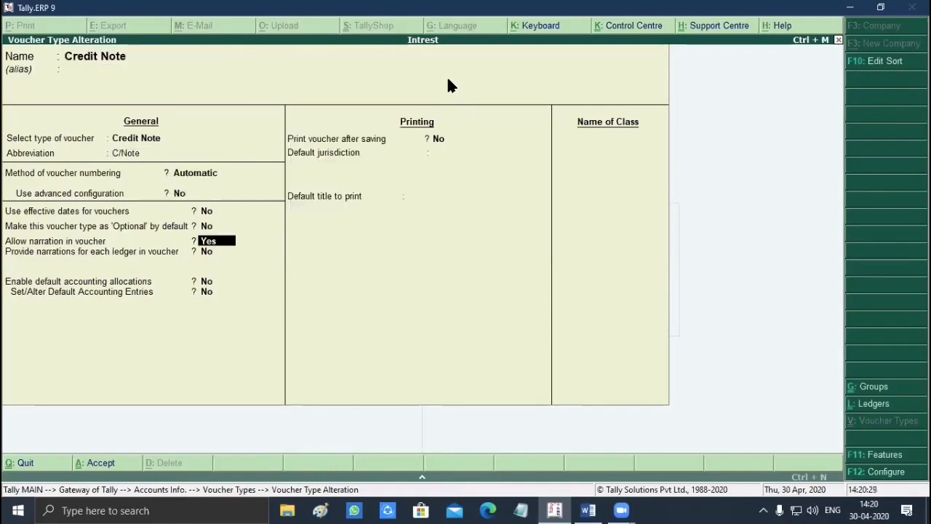
{"action": "key", "text": "Return"}
{"action": "key", "text": "Return"}
{"action": "key", "text": "Return"}
{"action": "key", "text": "Return"}
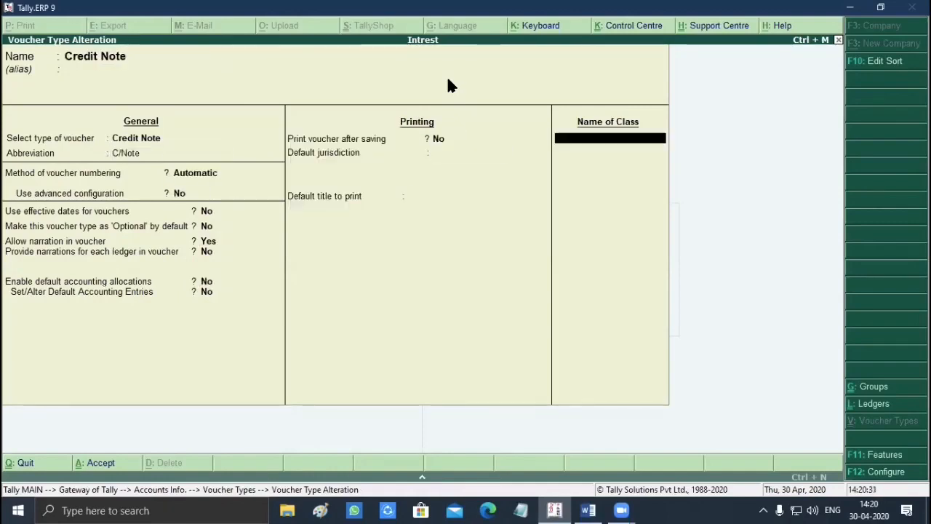
{"action": "type", "text": "Inte"}
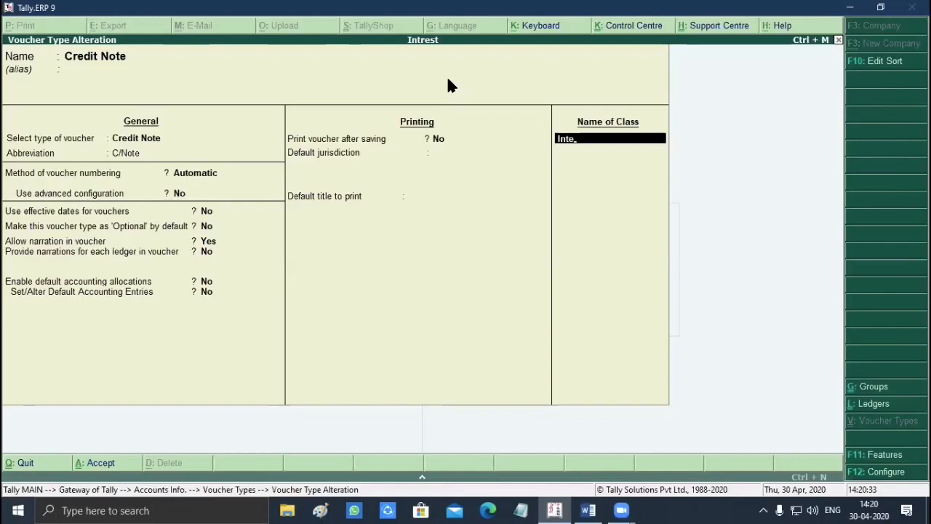
{"action": "type", "text": "rest"}
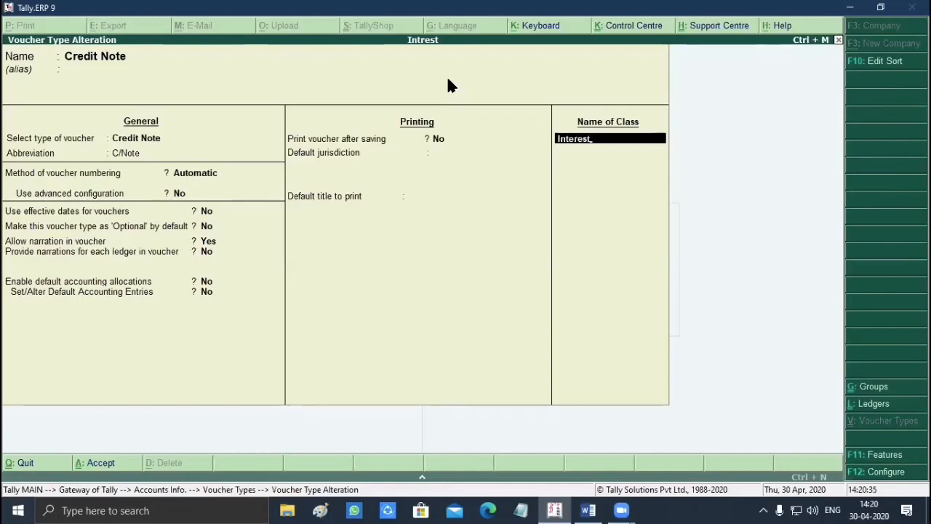
- Use the Credit Note's Interest class for interest accounting and treat its amounts as compound interest
{"action": "key", "text": "Return"}
{"action": "type", "text": "y"}
{"action": "key", "text": "Return"}
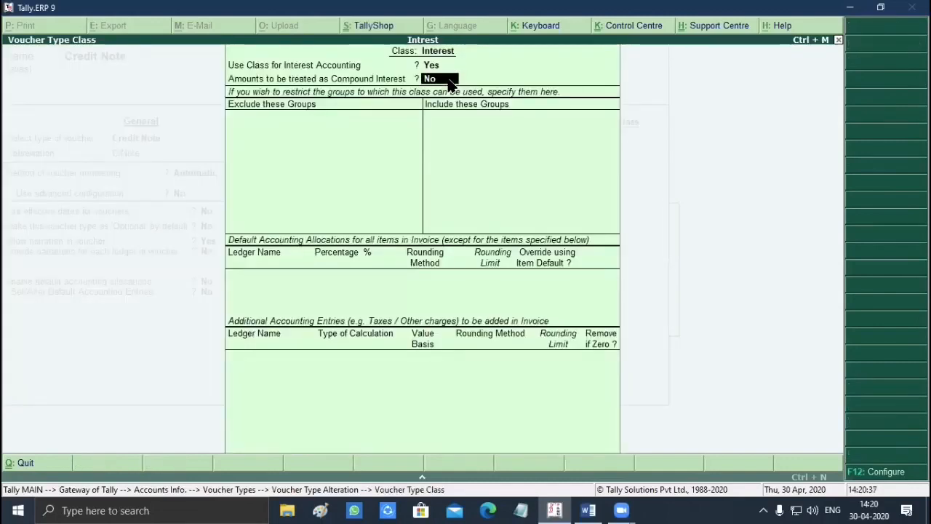
{"action": "type", "text": "y"}
{"action": "key", "text": "Return"}
- Recheck the Interest class settings, save the Credit Note voucher type, and return to the Gateway of Tally
{"action": "key", "text": "Up"}
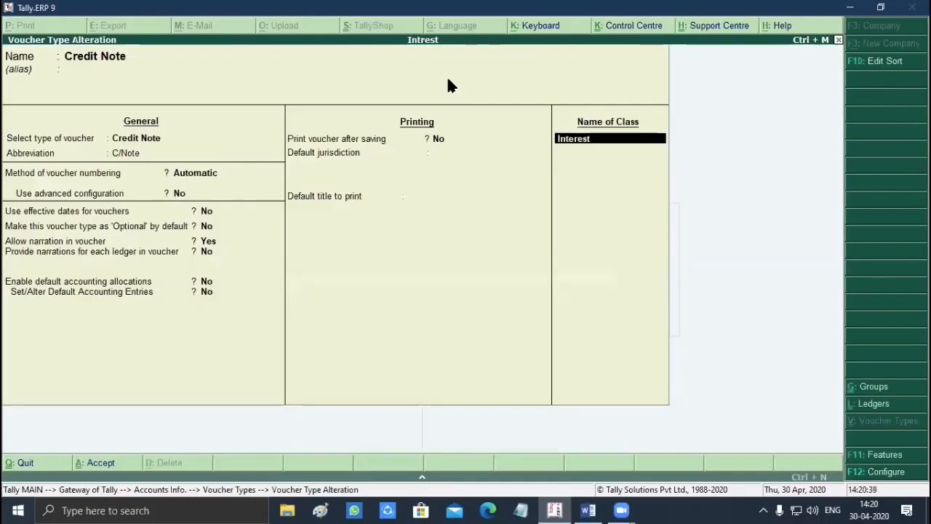
{"action": "key", "text": "Return"}
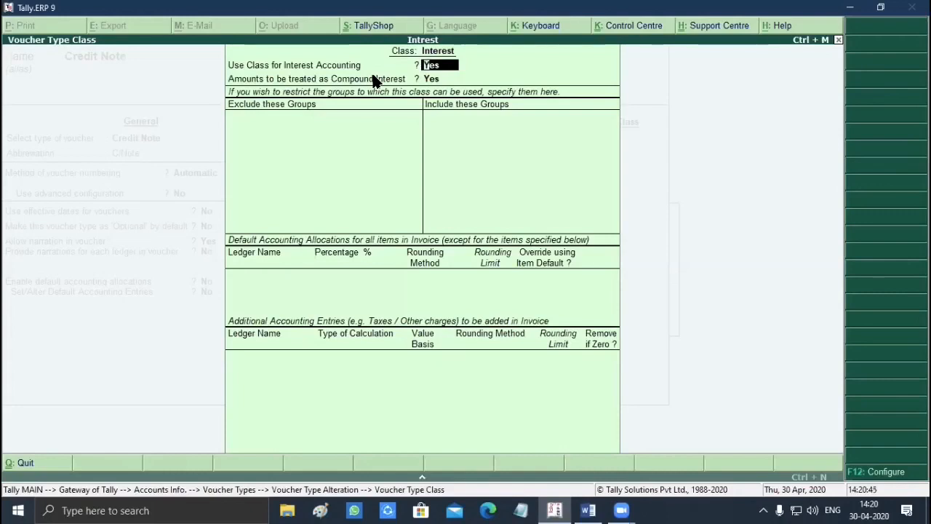
{"action": "key", "text": "Return"}
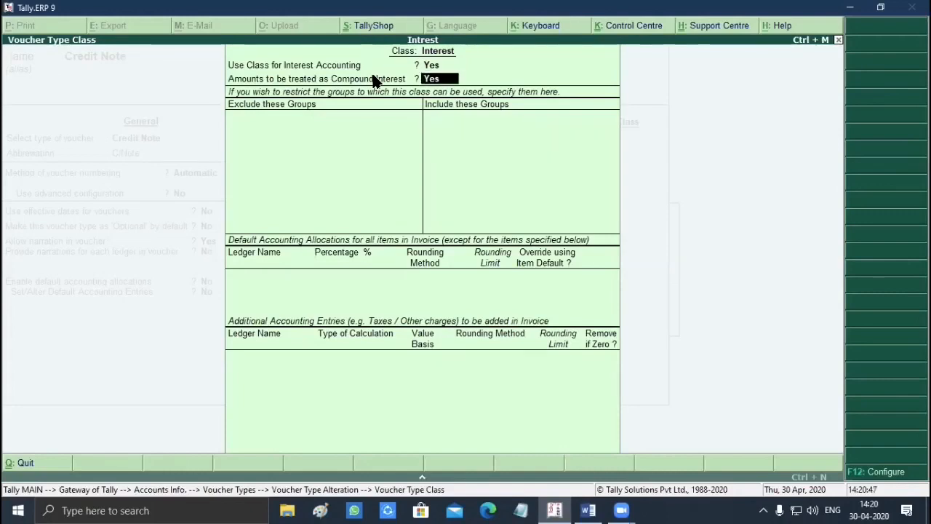
{"action": "key", "text": "ctrl+a"}
{"action": "key", "text": "Return"}
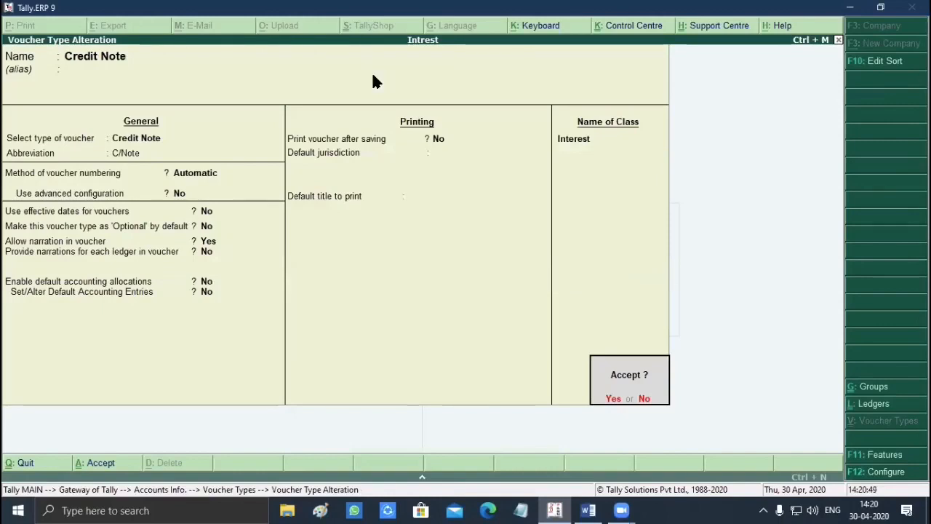
{"action": "key", "text": "Return"}
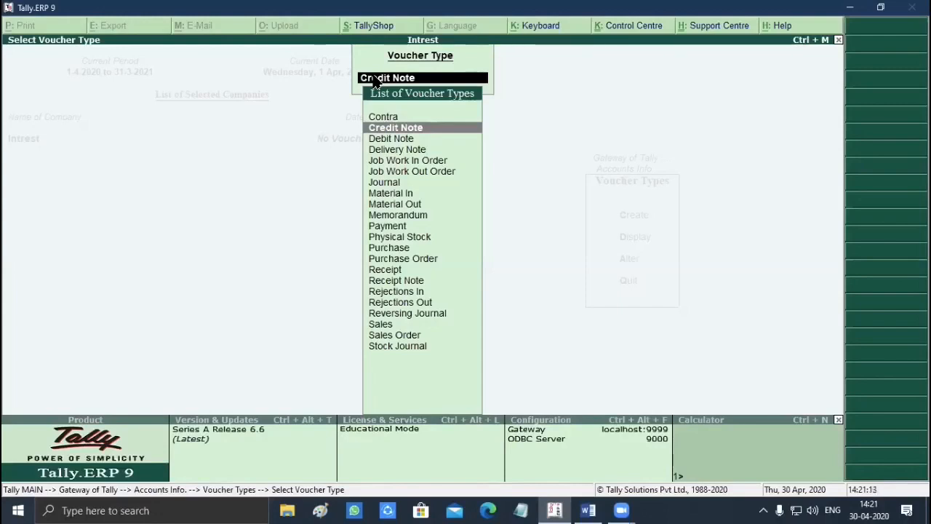
{"action": "key", "text": "Escape"}
{"action": "key", "text": "Escape"}
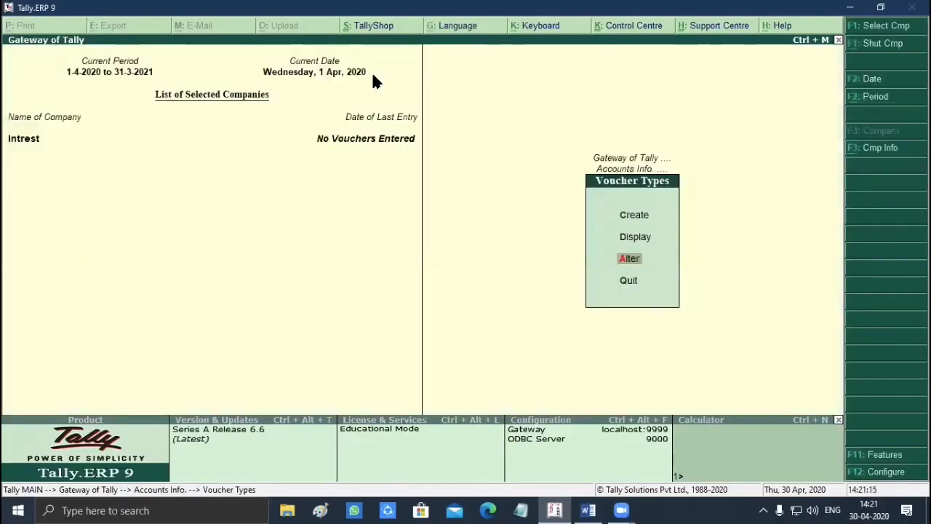
{"action": "key", "text": "Escape"}
{"action": "key", "text": "Escape"}
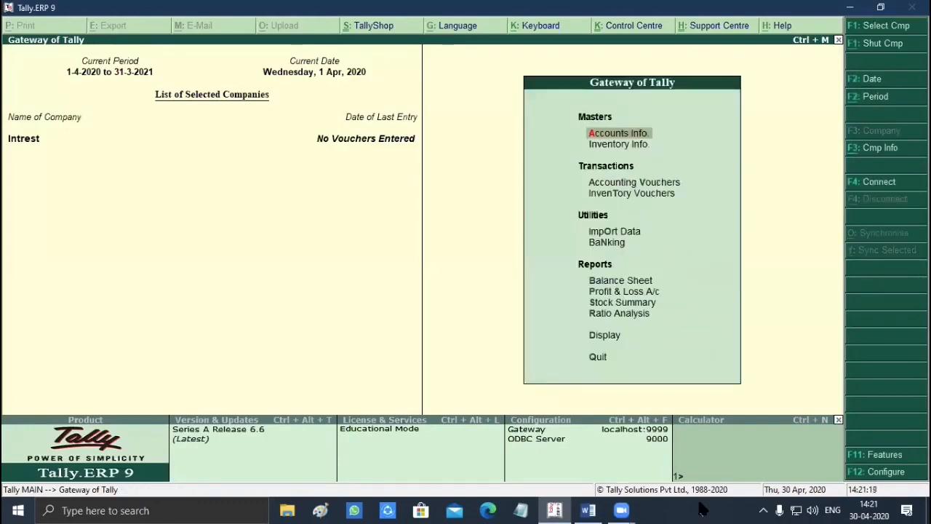
- Switch to Word and review the interest calculation steps up to ledger creation, along with the example transaction
{"action": "left_click", "coordinate": [588, 510]}
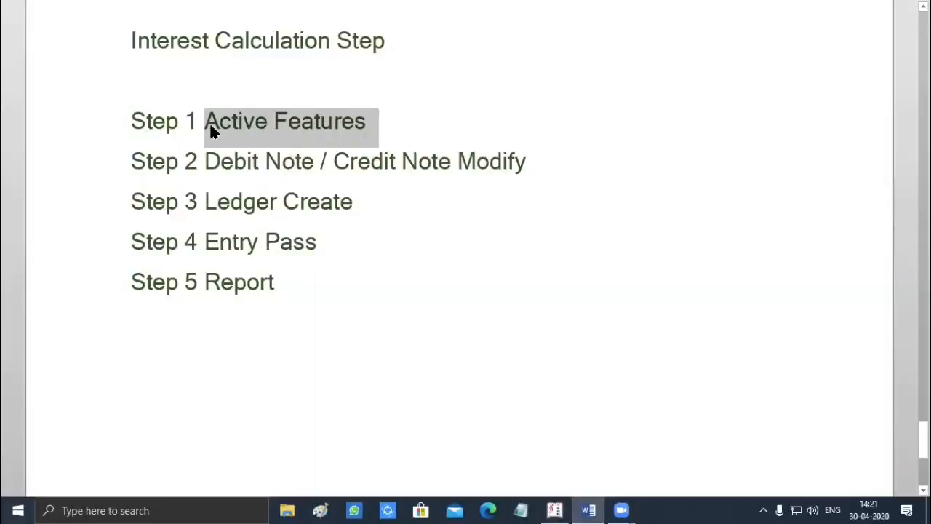
{"action": "left_click", "coordinate": [207, 122]}
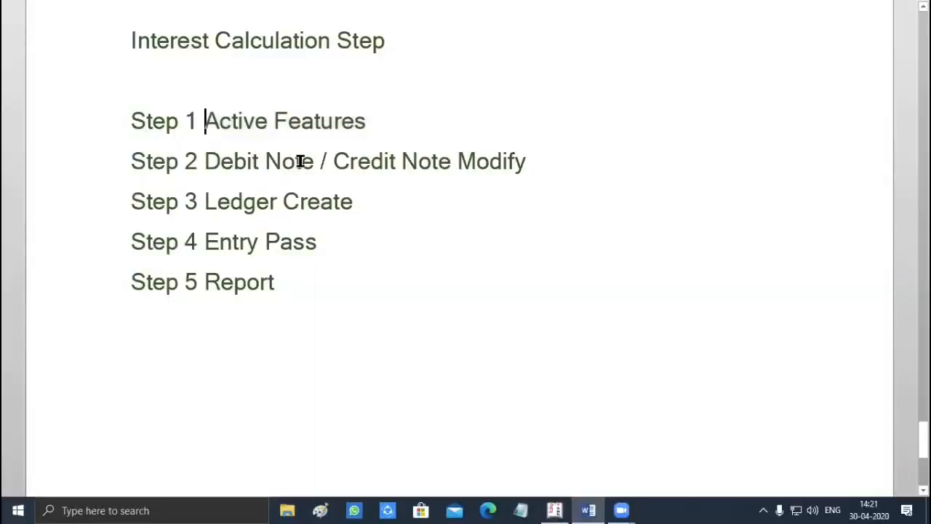
{"action": "left_click_drag", "start_coordinate": [207, 161], "coordinate": [513, 162]}
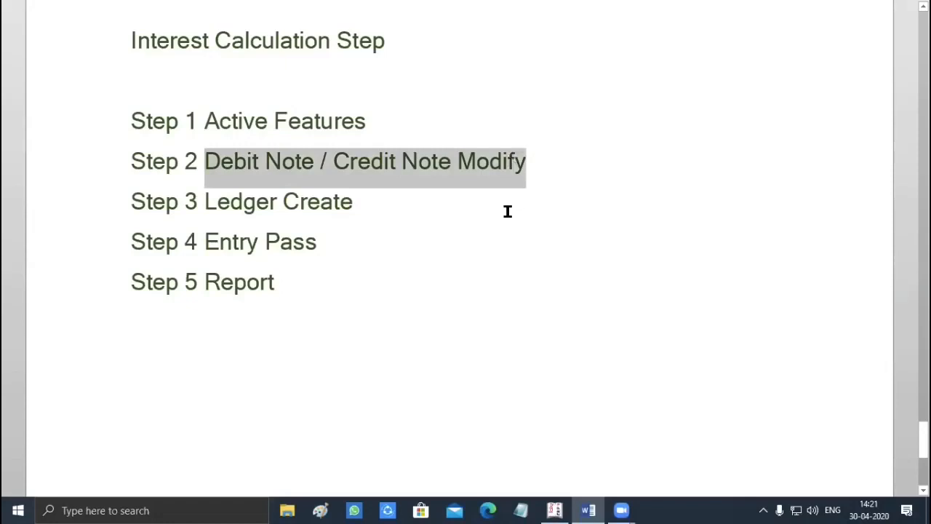
{"action": "left_click_drag", "start_coordinate": [206, 202], "coordinate": [354, 206]}
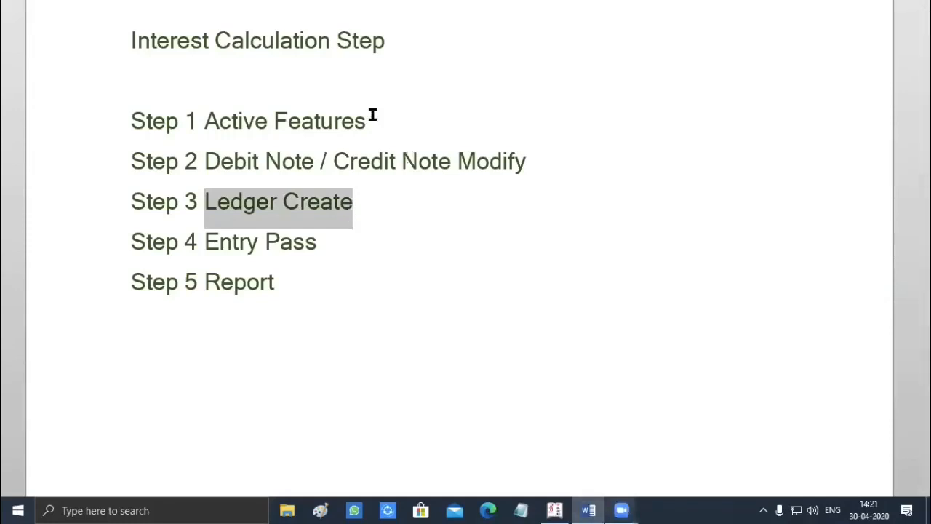
{"action": "scroll", "coordinate": [338, 62], "scroll_direction": "up", "scroll_amount": 5}
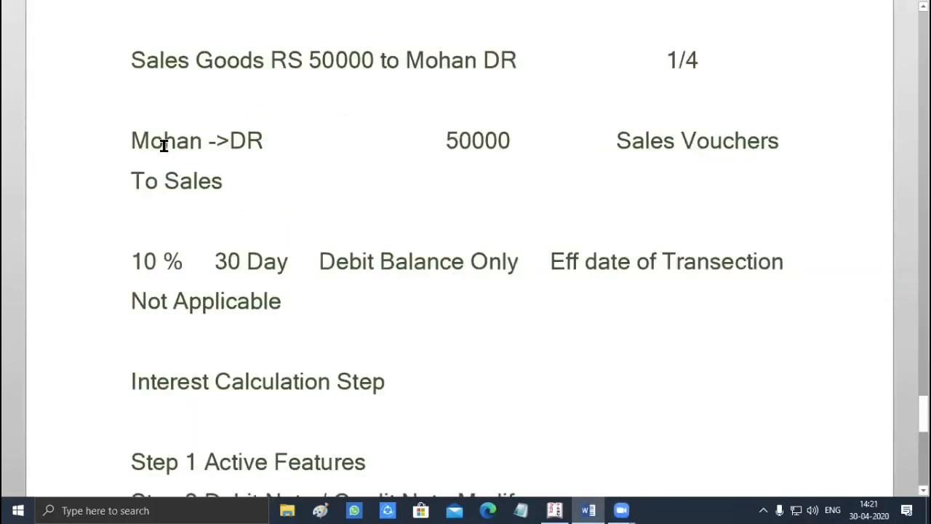
- Mark the customer and Sales ledger names in the example entry, switch to Tally.ERP 9 and open single ledger creation
{"action": "left_click_drag", "start_coordinate": [132, 140], "coordinate": [201, 143]}
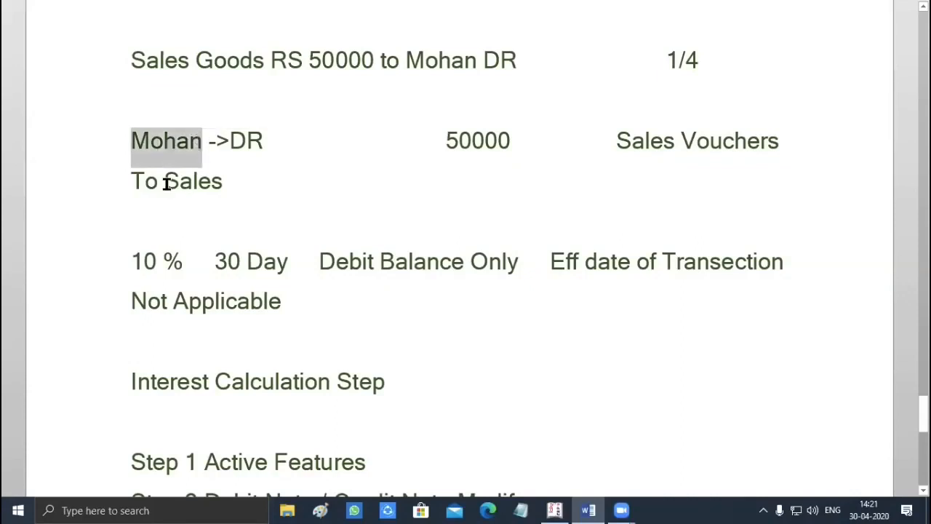
{"action": "left_click_drag", "start_coordinate": [165, 182], "coordinate": [223, 189]}
{"action": "left_click", "coordinate": [554, 510]}
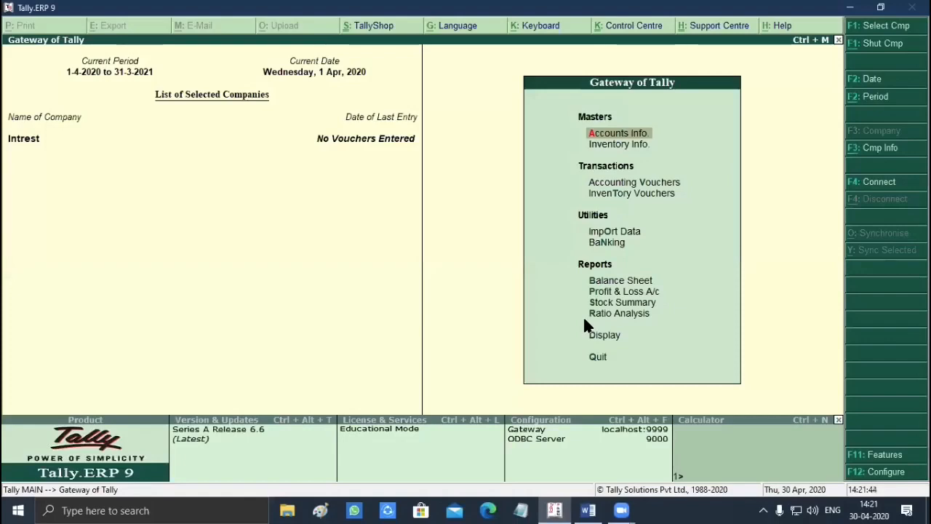
{"action": "key", "text": "Return"}
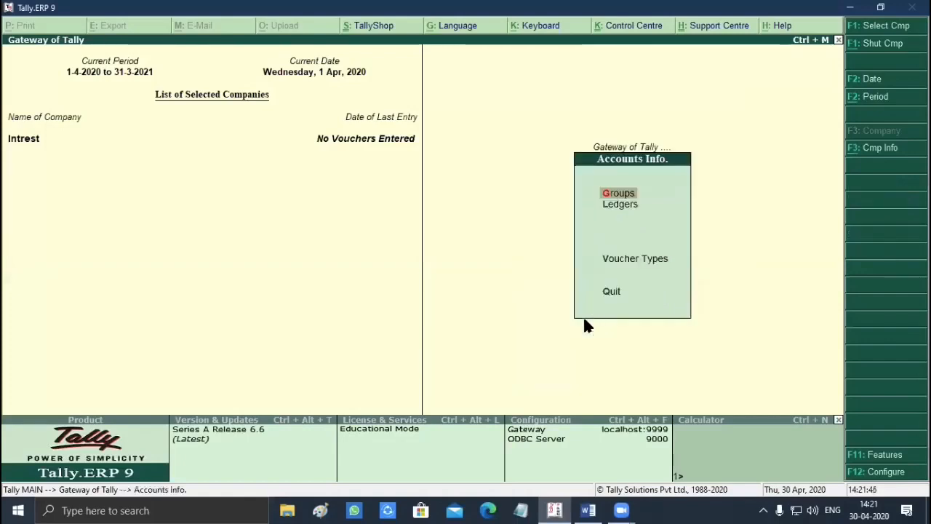
{"action": "key", "text": "Down"}
{"action": "key", "text": "Return"}
{"action": "key", "text": "Return"}
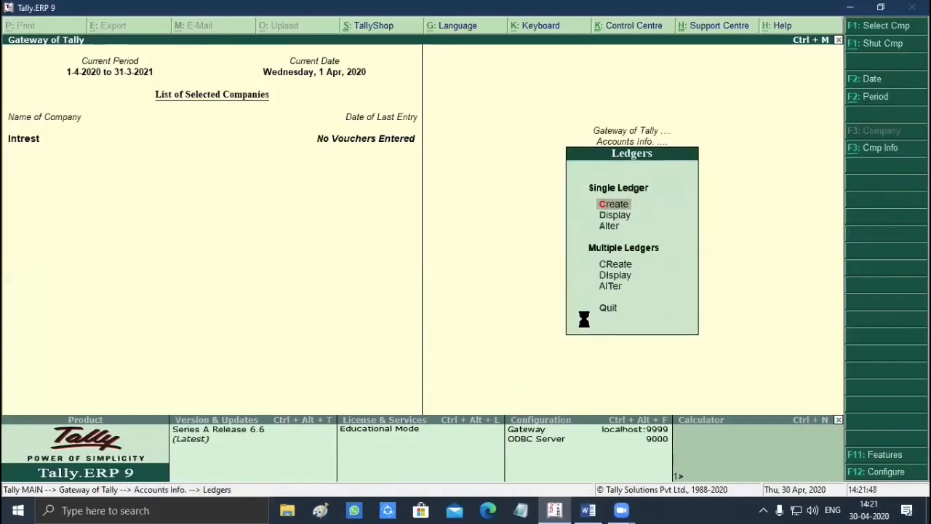
- Enter the example customer's name as the ledger name and place the ledger under Sundry Debtors
{"action": "type", "text": "Mohan"}
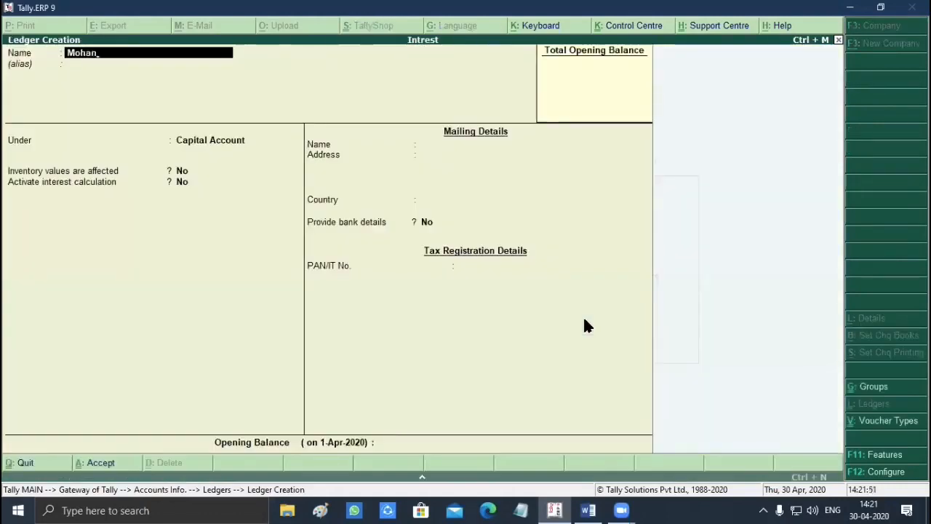
{"action": "key", "text": "Return"}
{"action": "key", "text": "Return"}
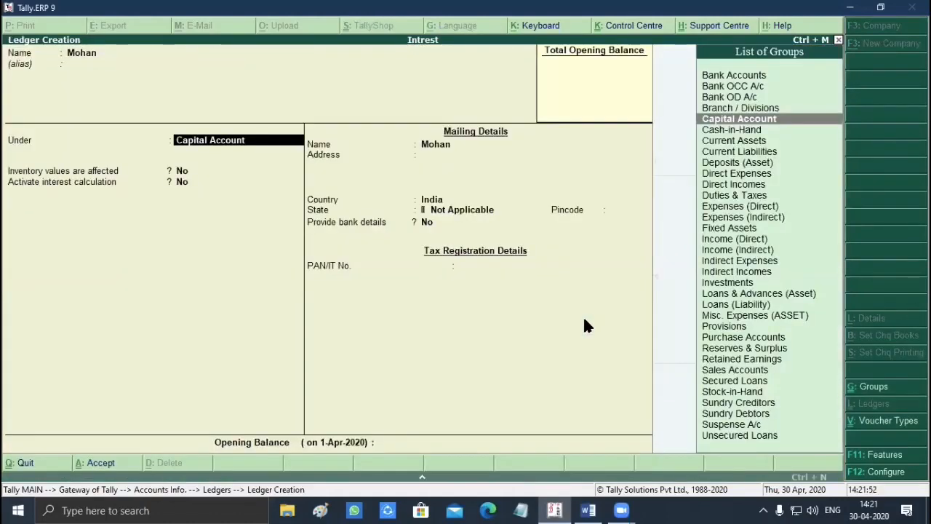
{"action": "type", "text": "Sun"}
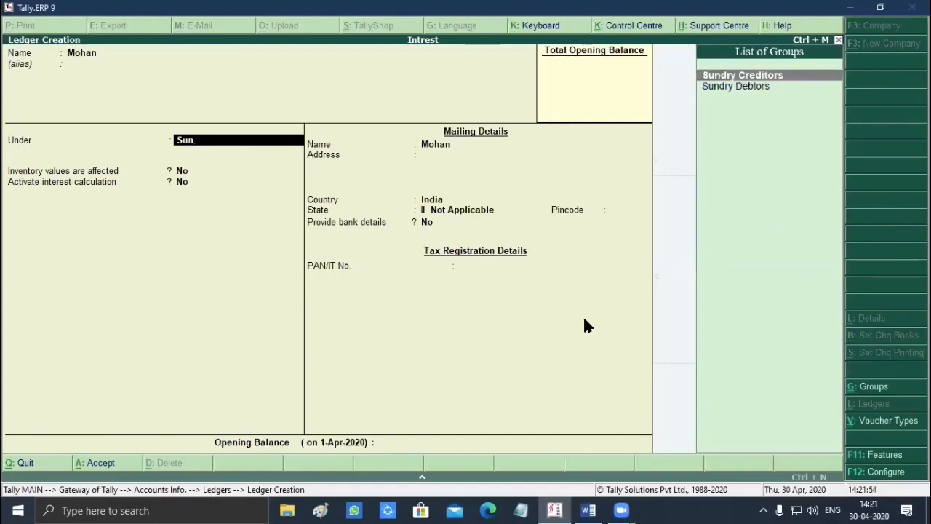
{"action": "key", "text": "Down"}
{"action": "key", "text": "Return"}
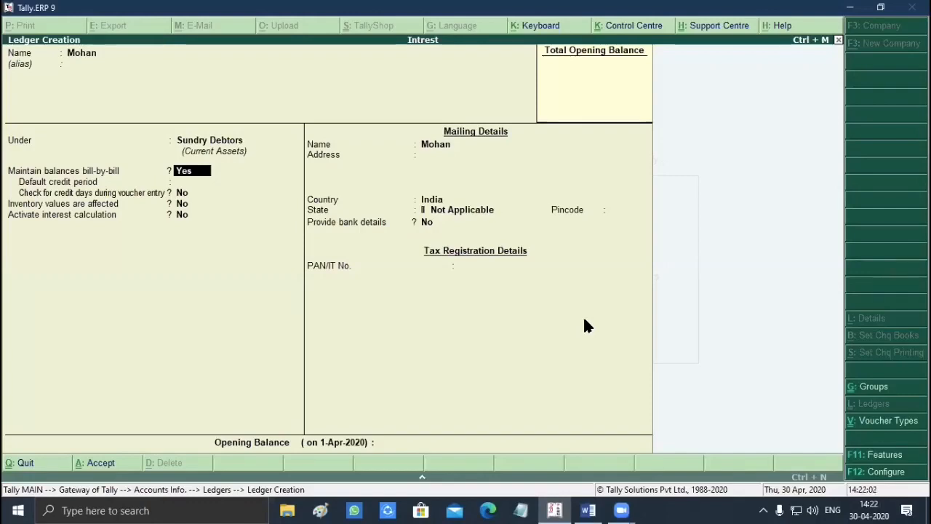
- Keep bill-by-bill balances on, set the default credit period to 30 days, and leave the credit-days check and inventory values at No
{"action": "key", "text": "Return"}
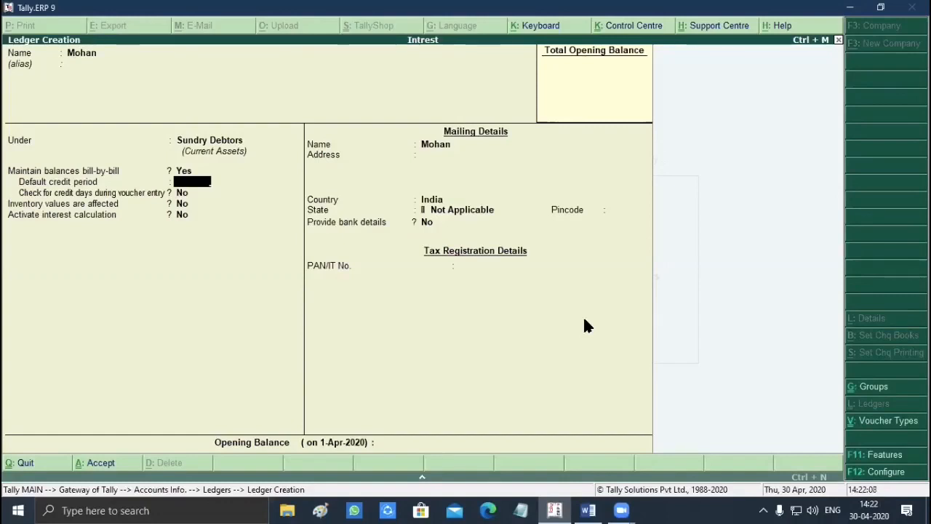
{"action": "type", "text": "0"}
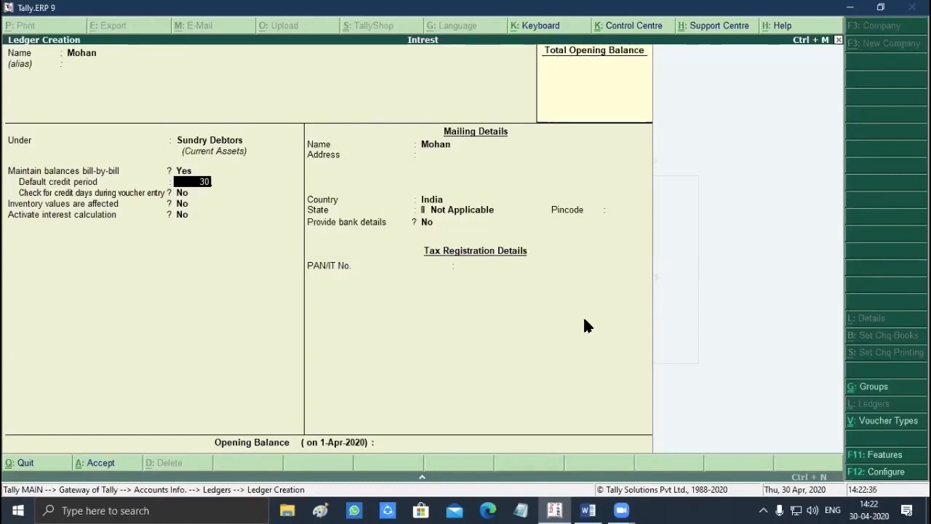
{"action": "key", "text": "Return"}
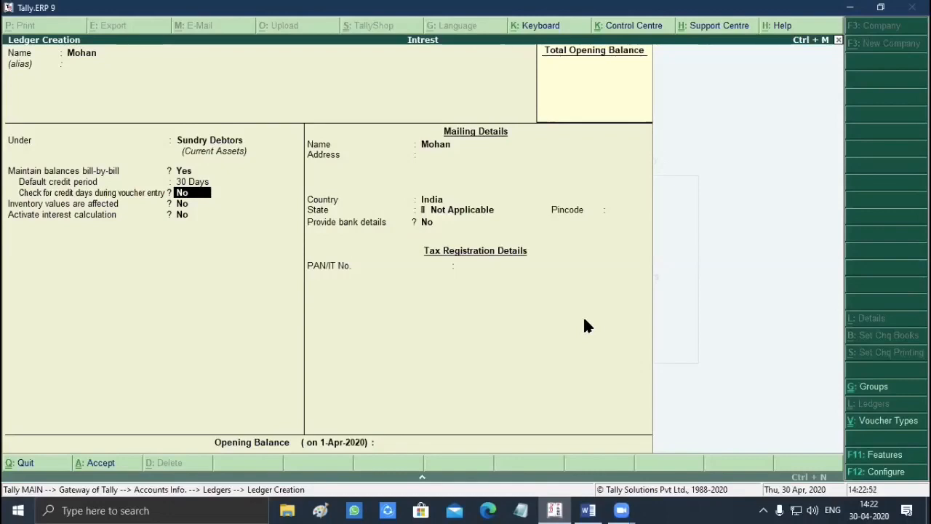
{"action": "key", "text": "Return"}
{"action": "key", "text": "Return"}
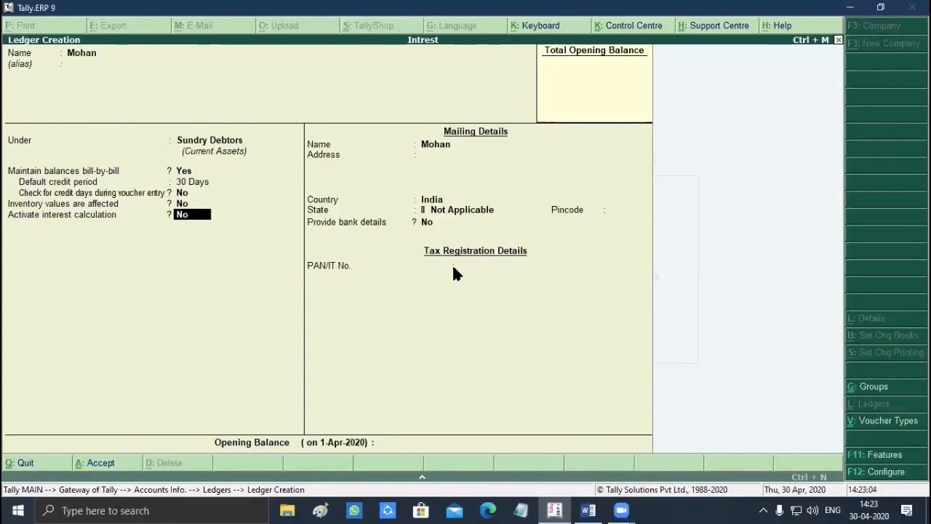
- Activate transaction-by-transaction interest calculation, allow overriding normal and advanced parameters, and exclude the transaction date for amounts added and deducted
{"action": "type", "text": "y"}
{"action": "key", "text": "Return"}
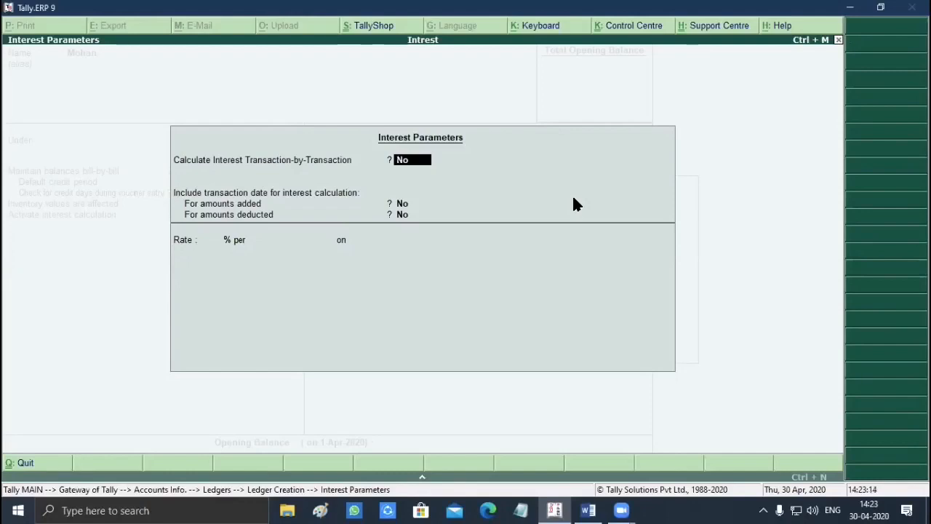
{"action": "type", "text": "y"}
{"action": "key", "text": "Return"}
{"action": "type", "text": "y"}
{"action": "key", "text": "Return"}
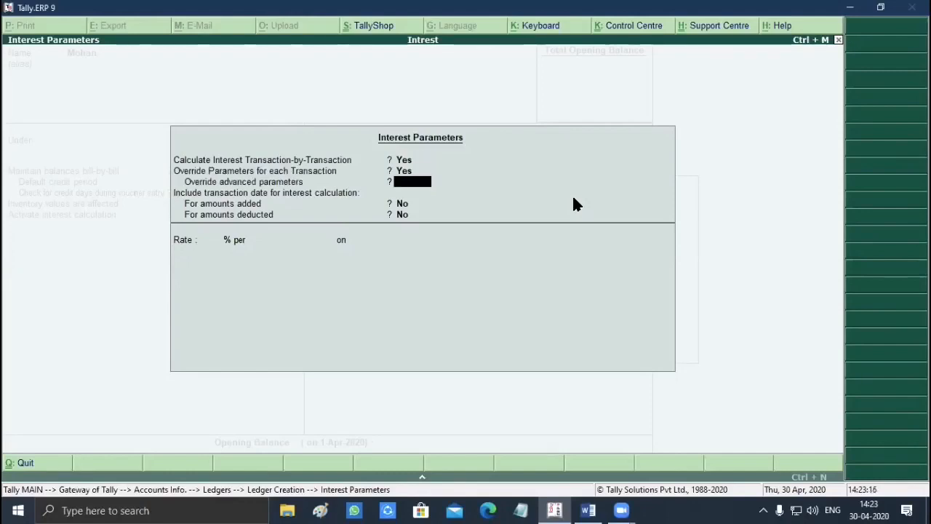
{"action": "type", "text": "y"}
{"action": "key", "text": "Return"}
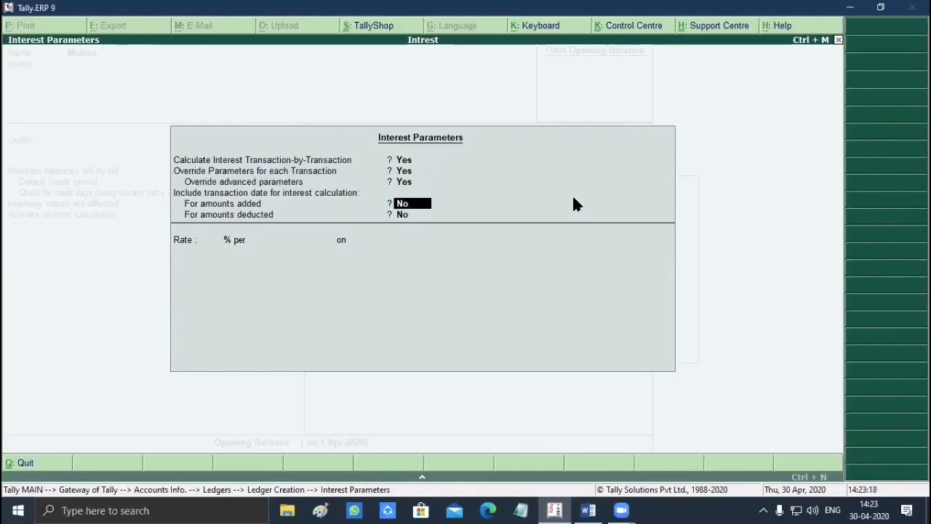
{"action": "type", "text": "n"}
{"action": "key", "text": "Return"}
{"action": "key", "text": "Return"}
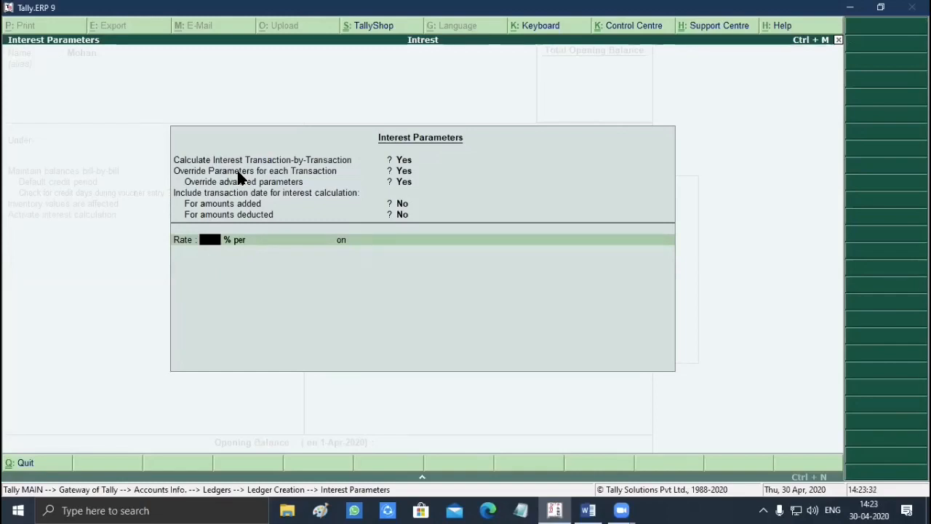
- Set the interest rate to 10% per 30-Day Month on Debit Balances Only
{"action": "type", "text": "10"}
{"action": "key", "text": "Return"}
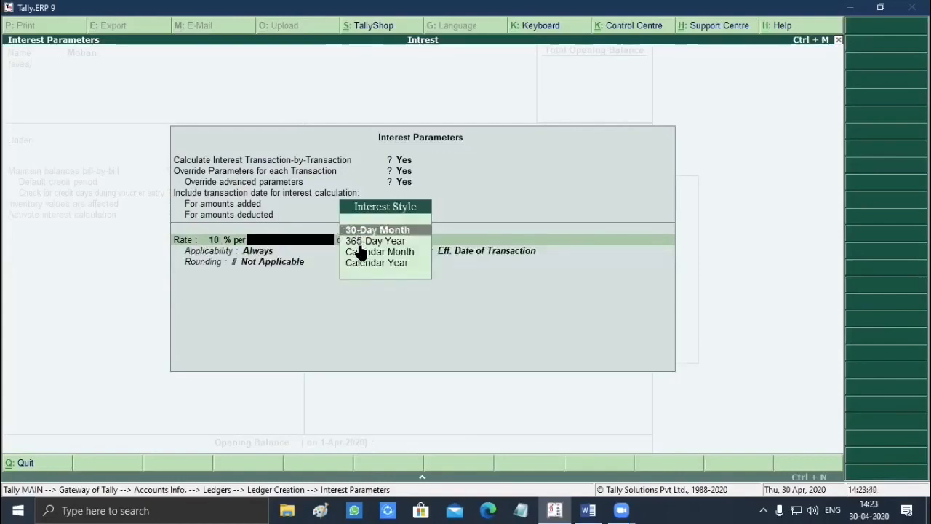
{"action": "key", "text": "Return"}
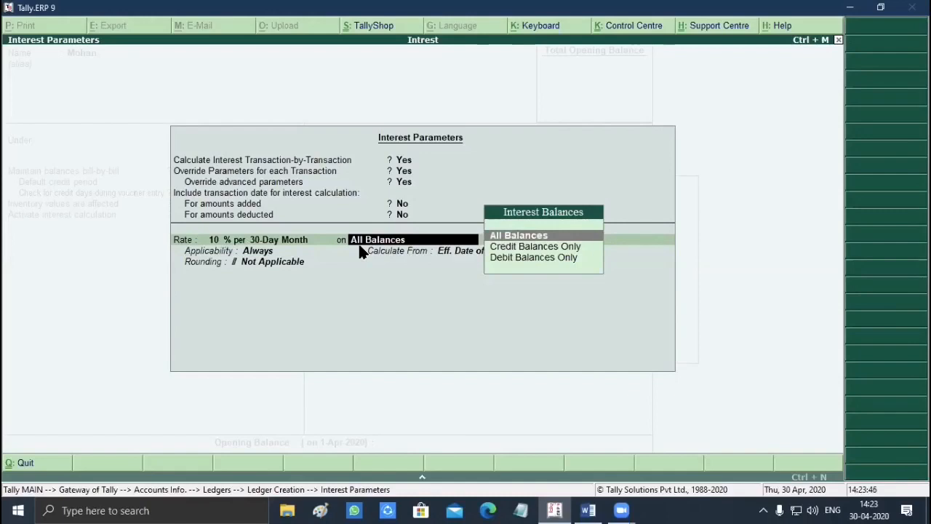
{"action": "key", "text": "Down"}
{"action": "key", "text": "Down"}
{"action": "key", "text": "Up"}
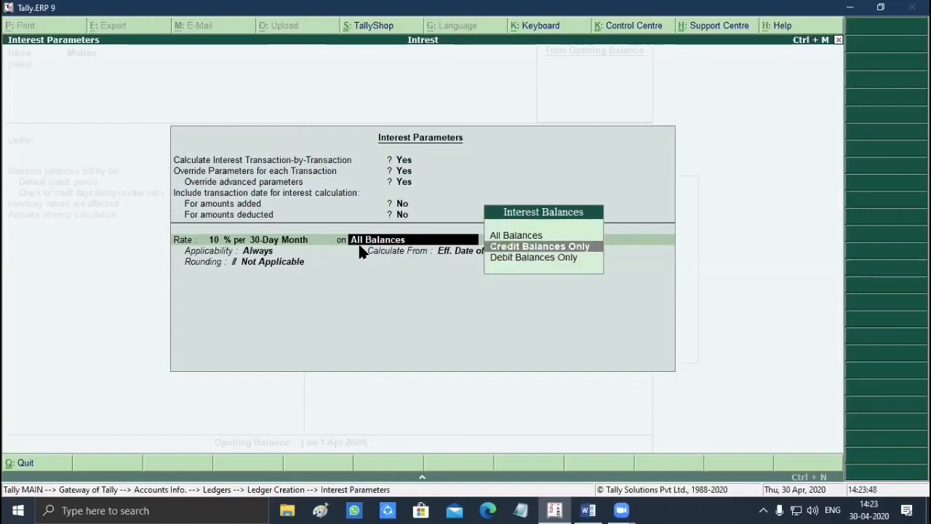
{"action": "key", "text": "Down"}
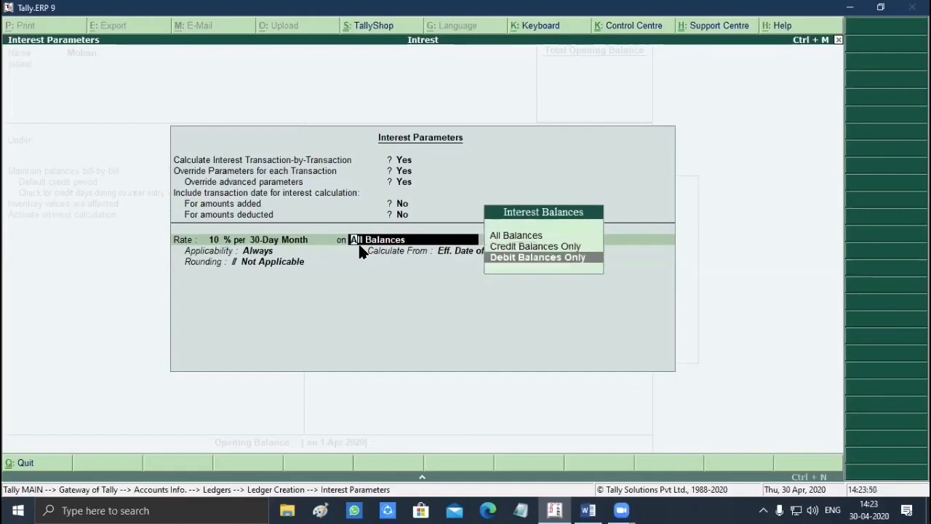
{"action": "key", "text": "Return"}
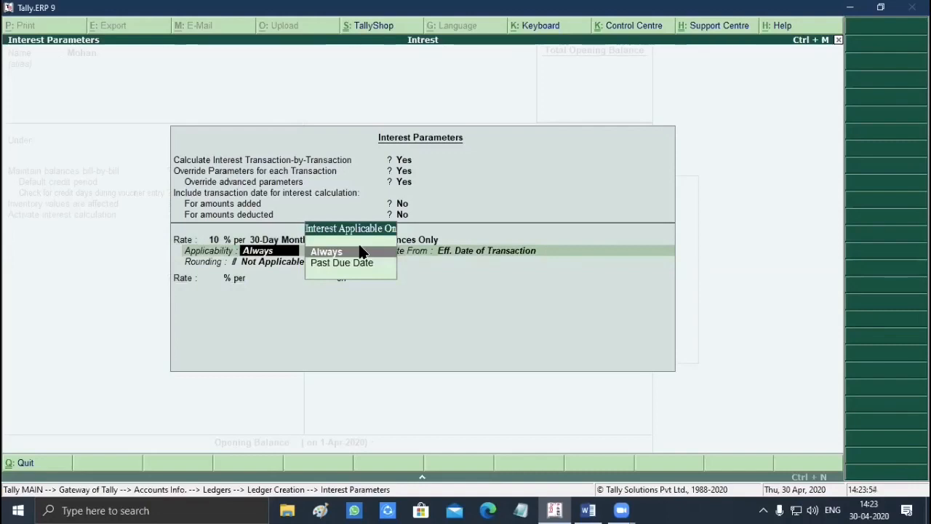
- Apply the interest Always, calculated from Eff. Date of Transaction with rounding Not Applicable, and finish the interest parameters
{"action": "key", "text": "Return"}
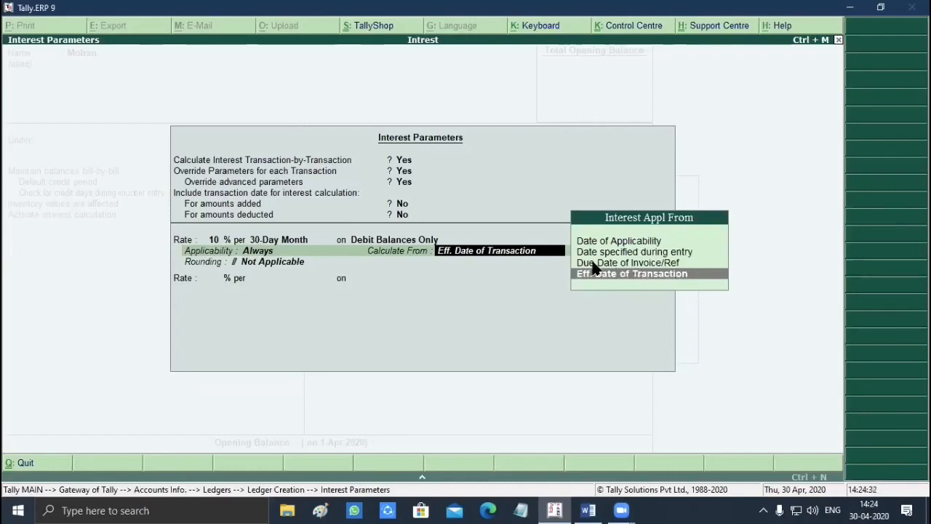
{"action": "left_click", "coordinate": [669, 277]}
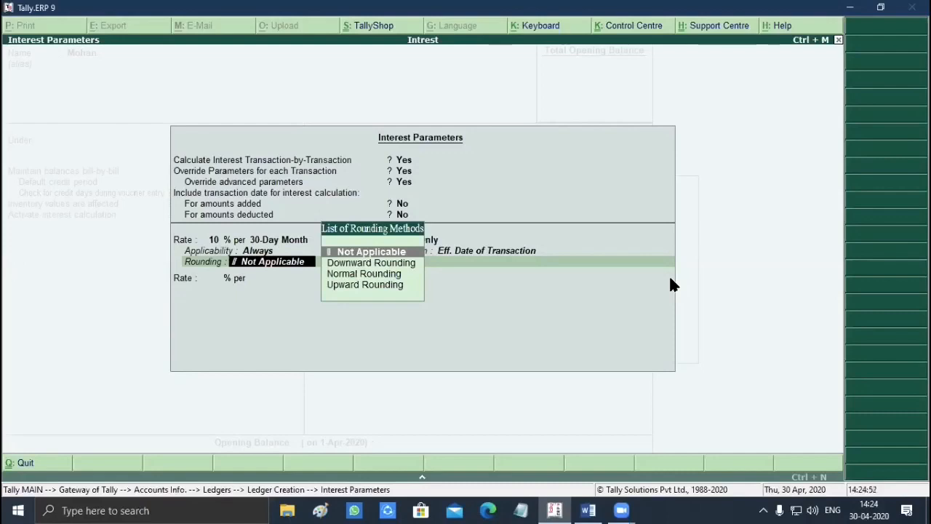
{"action": "key", "text": "Return"}
{"action": "key", "text": "Return"}
{"action": "key", "text": "Return"}
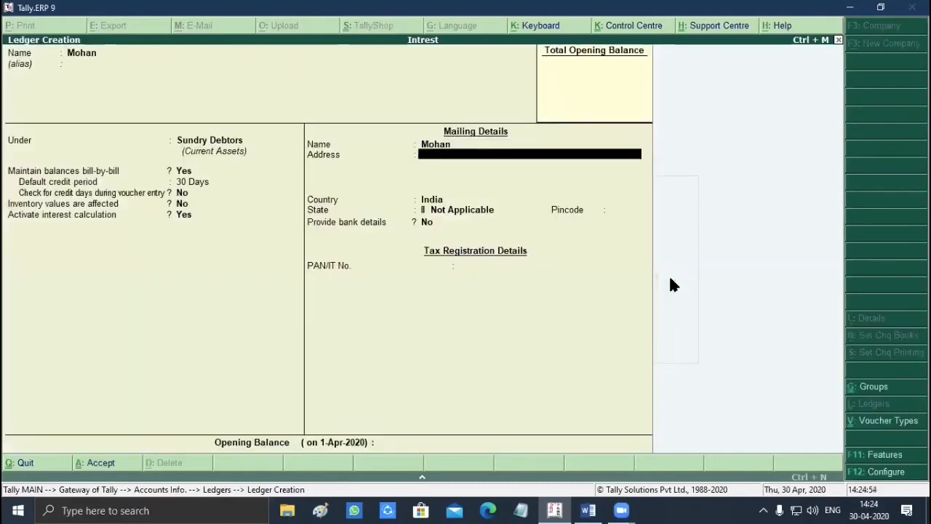
- Leave the customer ledger's address, bank, tax and opening balance details at their defaults and save it
{"action": "key", "text": "Return"}
{"action": "key", "text": "Return"}
{"action": "key", "text": "Return"}
{"action": "key", "text": "Return"}
{"action": "key", "text": "Return"}
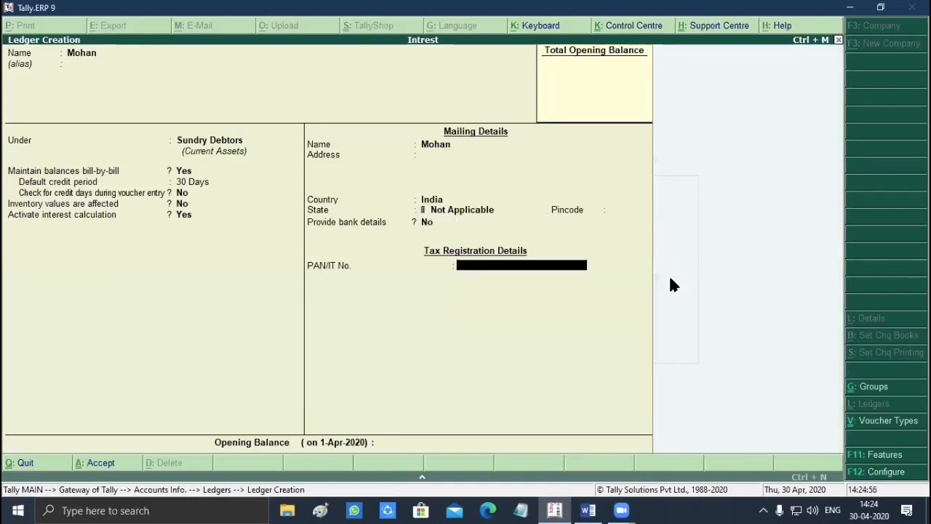
{"action": "key", "text": "Return"}
{"action": "key", "text": "Return"}
{"action": "key", "text": "Return"}
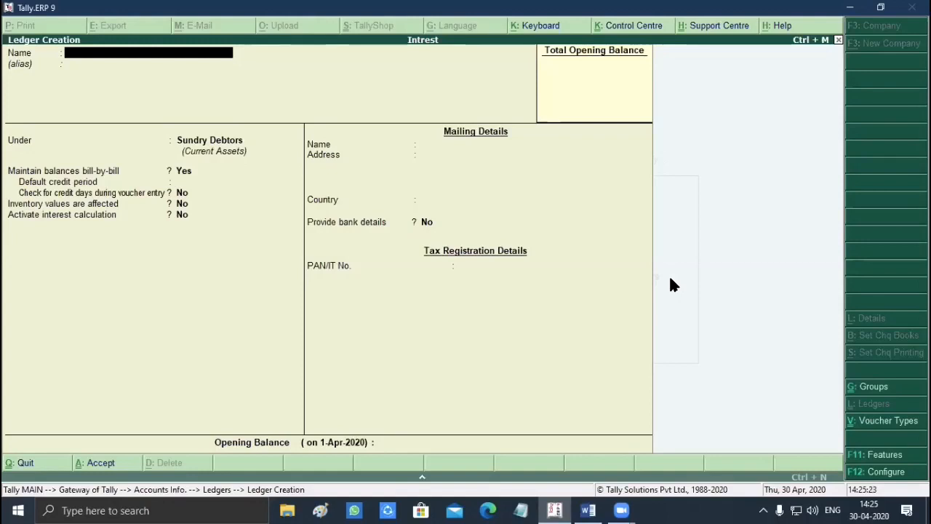
- Name the next ledger Sales and place it under Sales Accounts
{"action": "type", "text": "Sales"}
{"action": "key", "text": "Return"}
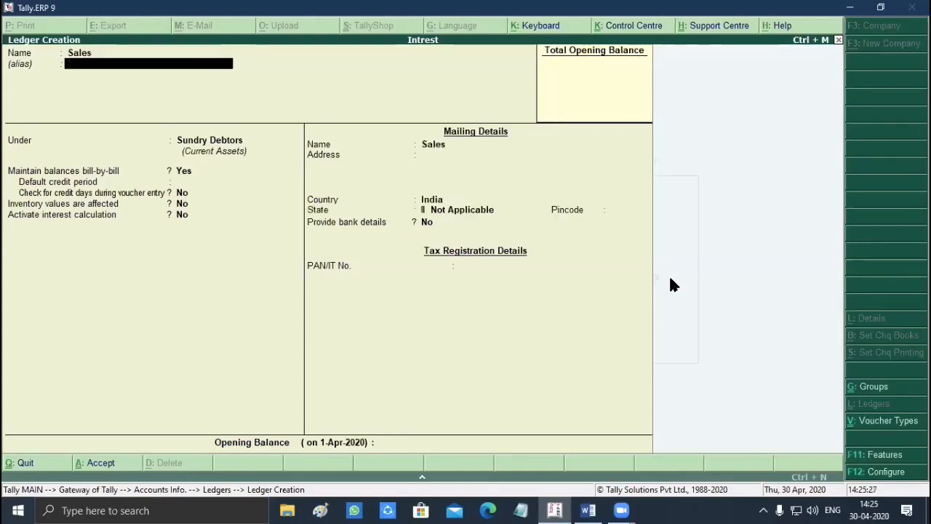
{"action": "key", "text": "Return"}
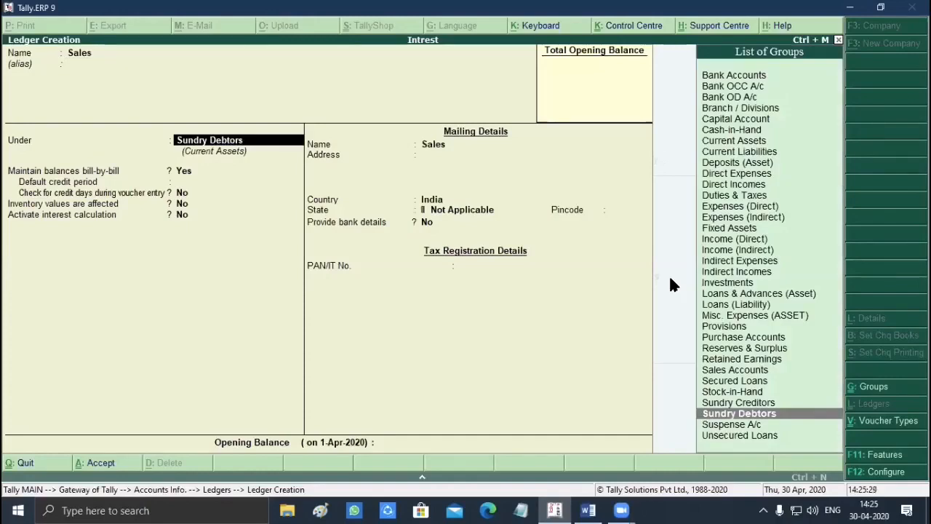
{"action": "type", "text": "Sal"}
{"action": "key", "text": "Return"}
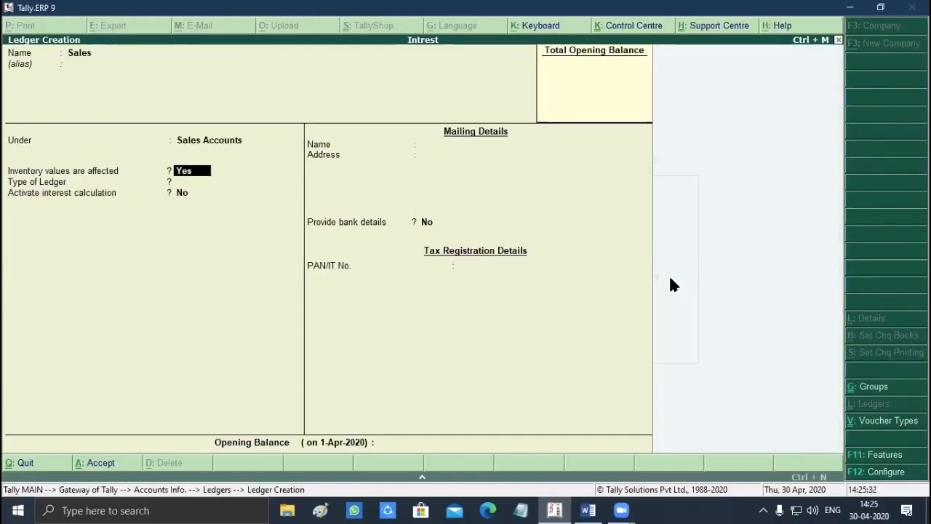
- Set inventory values affected to No and ledger type to Not Applicable, keep interest calculation off, and save the Sales ledger
{"action": "type", "text": "n"}
{"action": "key", "text": "Return"}
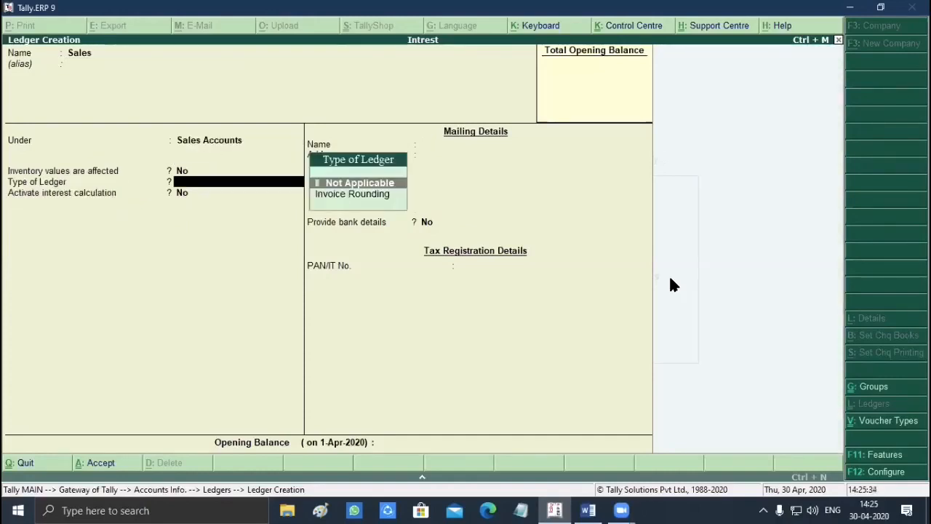
{"action": "key", "text": "Return"}
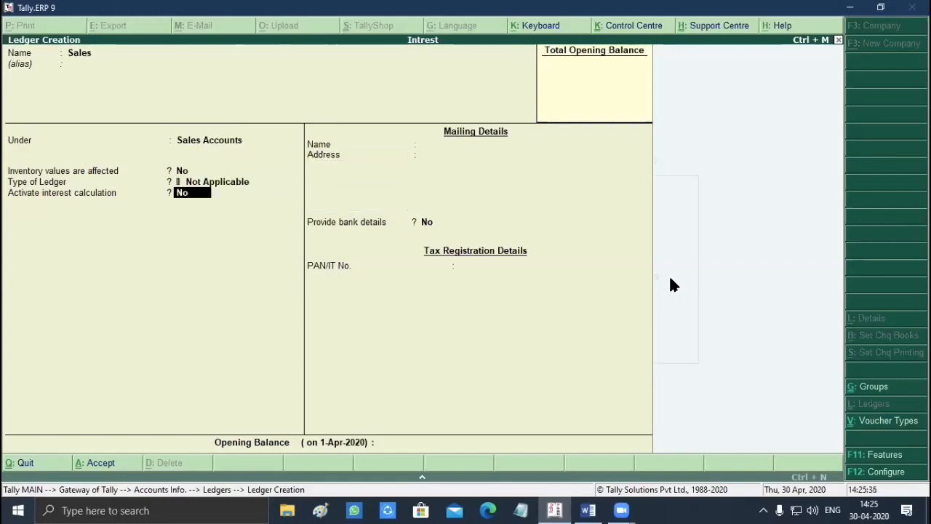
{"action": "key", "text": "Return"}
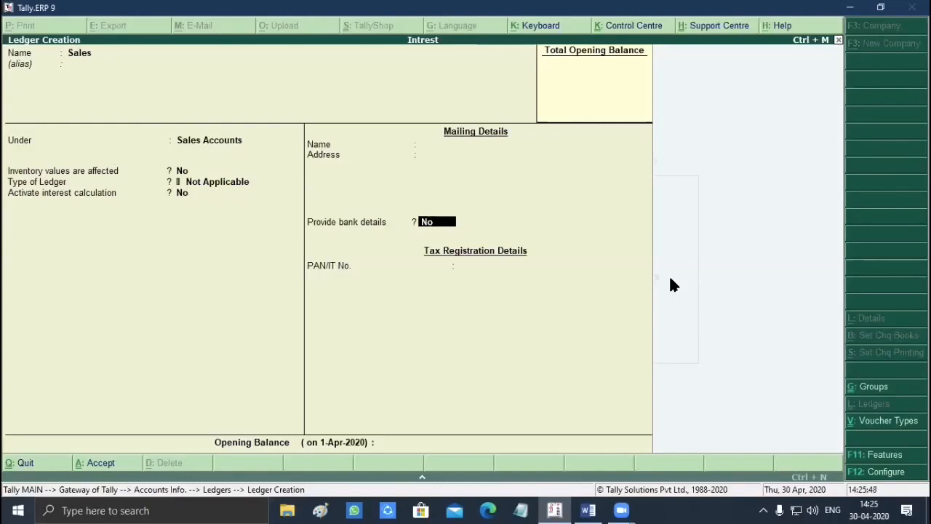
{"action": "key", "text": "Return"}
{"action": "key", "text": "Return"}
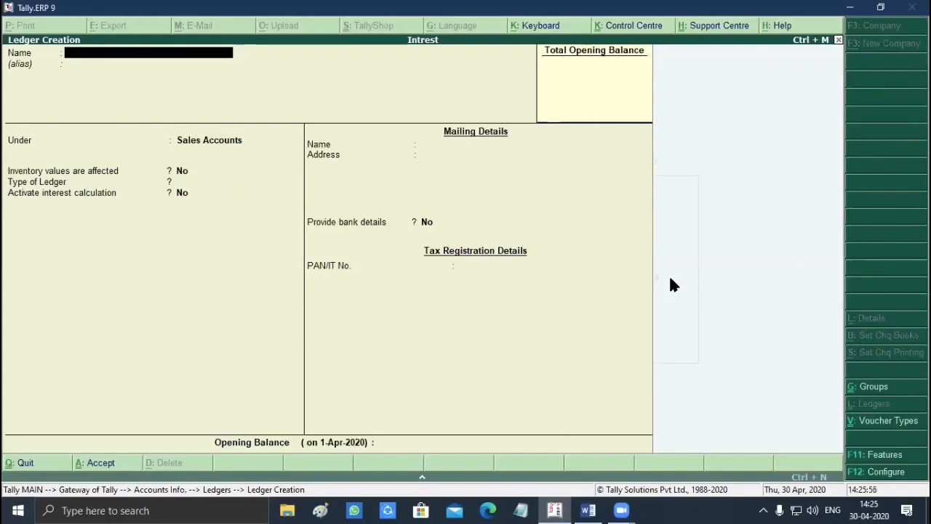
- Leave ledger creation and return to the Gateway of Tally
{"action": "key", "text": "Escape"}
{"action": "key", "text": "Return"}
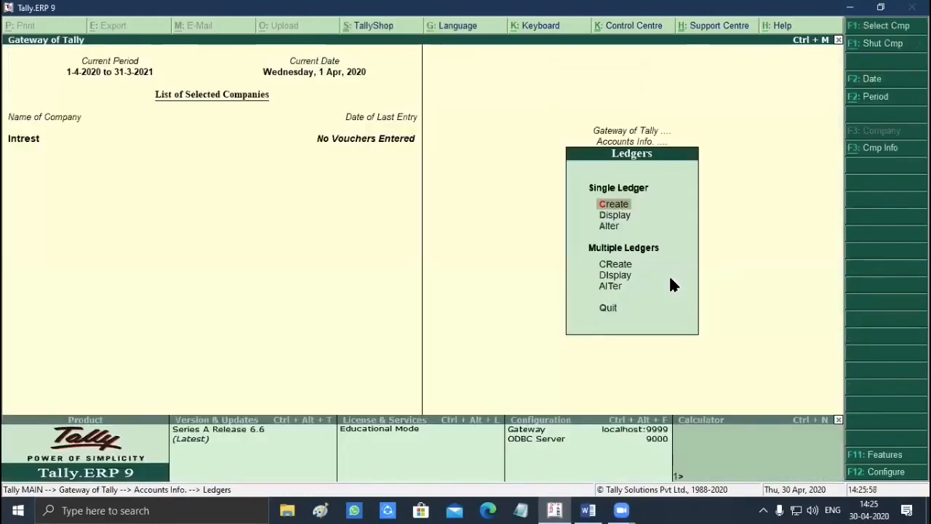
{"action": "key", "text": "Escape"}
{"action": "key", "text": "Escape"}
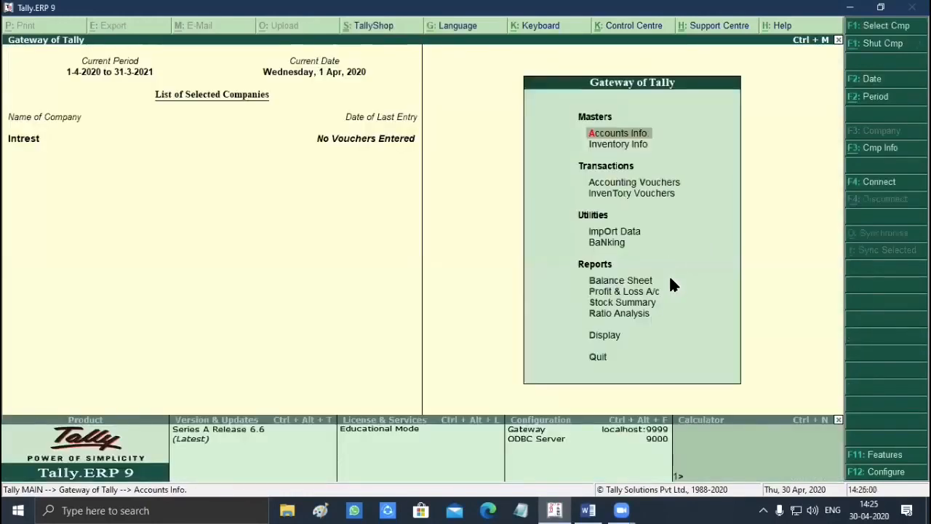
- Switch to the Word notes and review the interest calculation steps, from Active Features through Debit Note / Credit Note Modify and Ledger Create to Entry Pass
{"action": "left_click", "coordinate": [589, 509]}
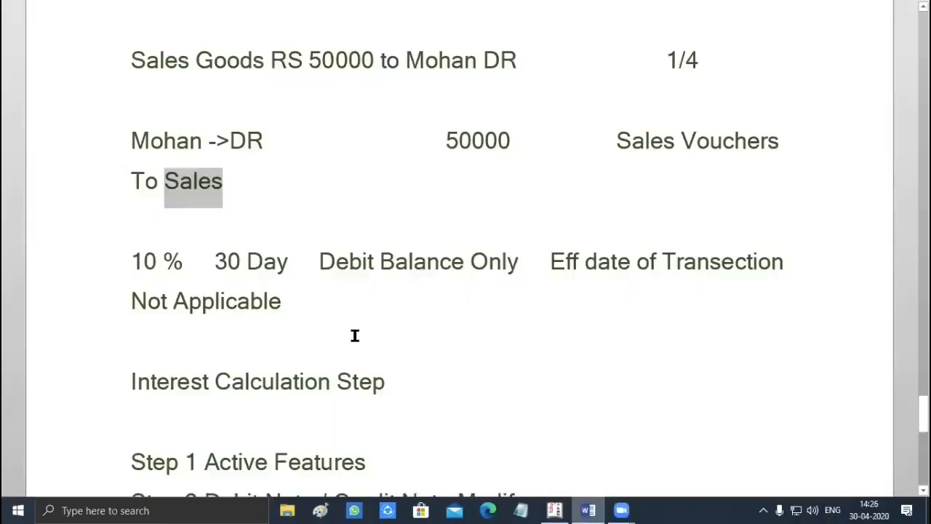
{"action": "scroll", "coordinate": [347, 328], "scroll_direction": "up", "scroll_amount": 8}
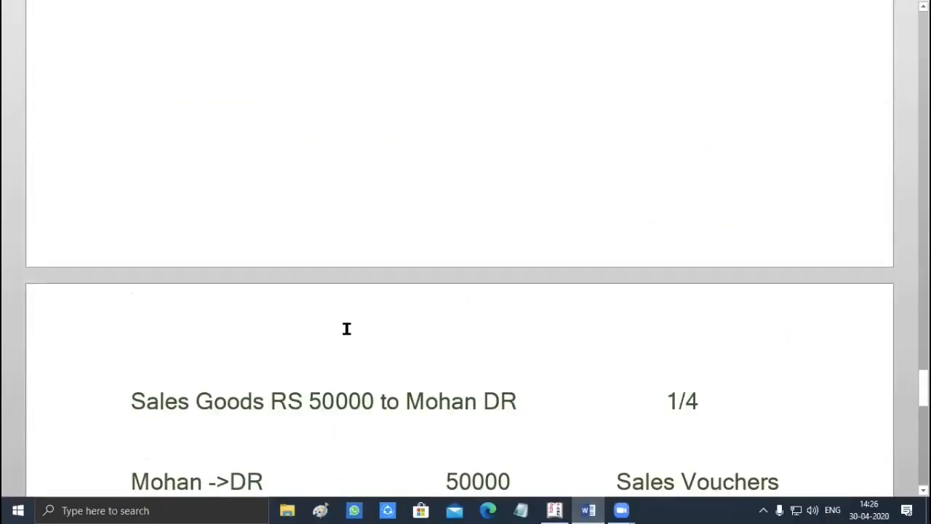
{"action": "scroll", "coordinate": [347, 329], "scroll_direction": "down", "scroll_amount": 3}
{"action": "scroll", "coordinate": [347, 329], "scroll_direction": "up", "scroll_amount": 5}
{"action": "scroll", "coordinate": [347, 329], "scroll_direction": "down", "scroll_amount": 2}
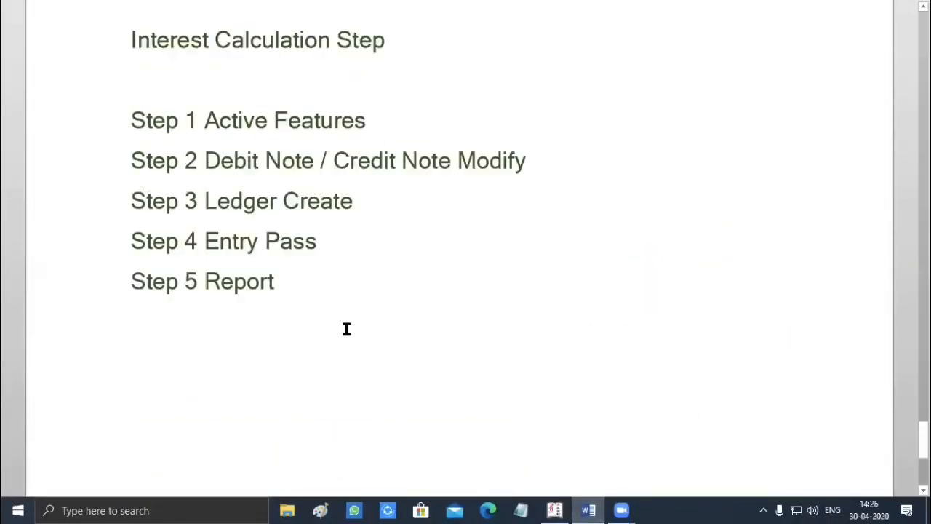
{"action": "left_click", "coordinate": [210, 122]}
{"action": "left_click_drag", "start_coordinate": [214, 123], "coordinate": [374, 121]}
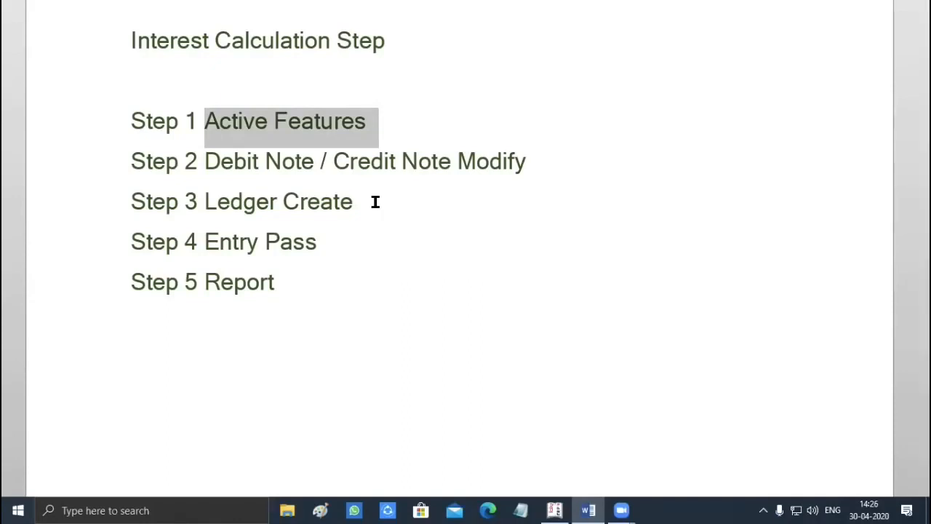
{"action": "left_click", "coordinate": [423, 230]}
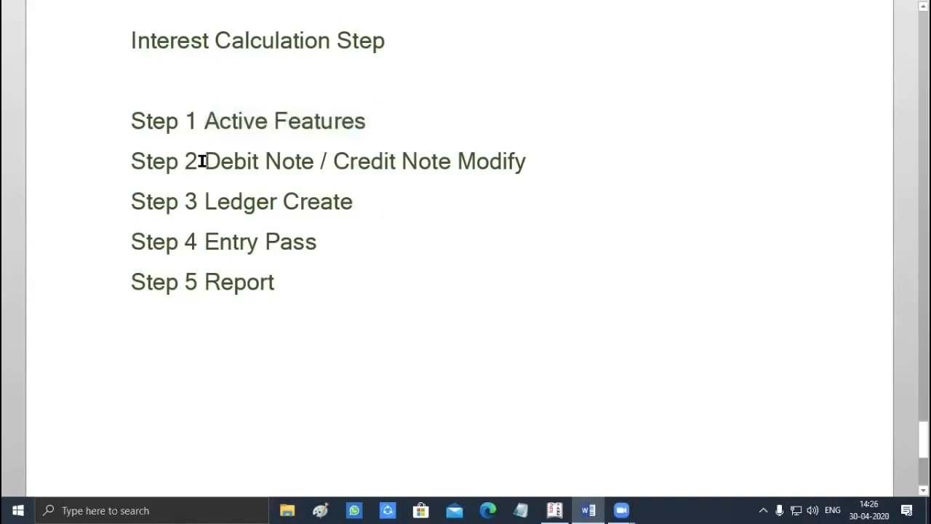
{"action": "left_click_drag", "start_coordinate": [205, 160], "coordinate": [505, 155]}
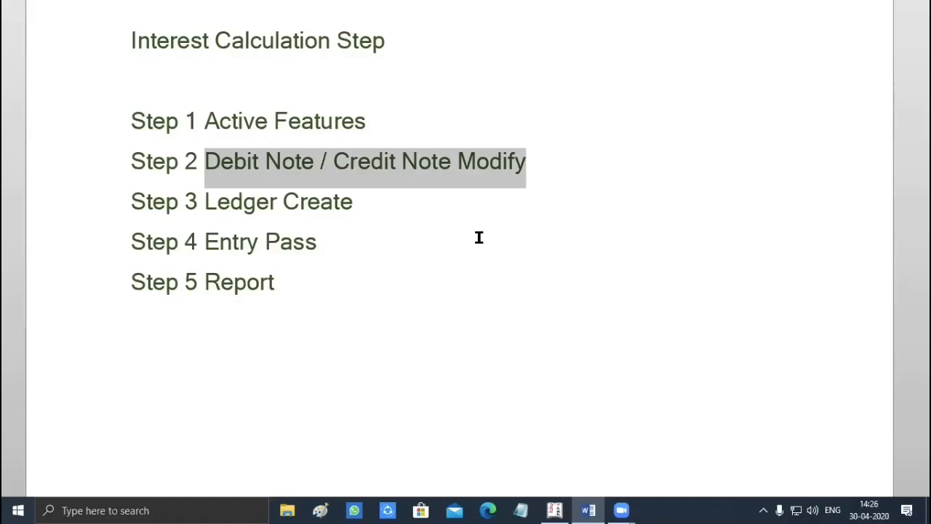
{"action": "left_click", "coordinate": [204, 202]}
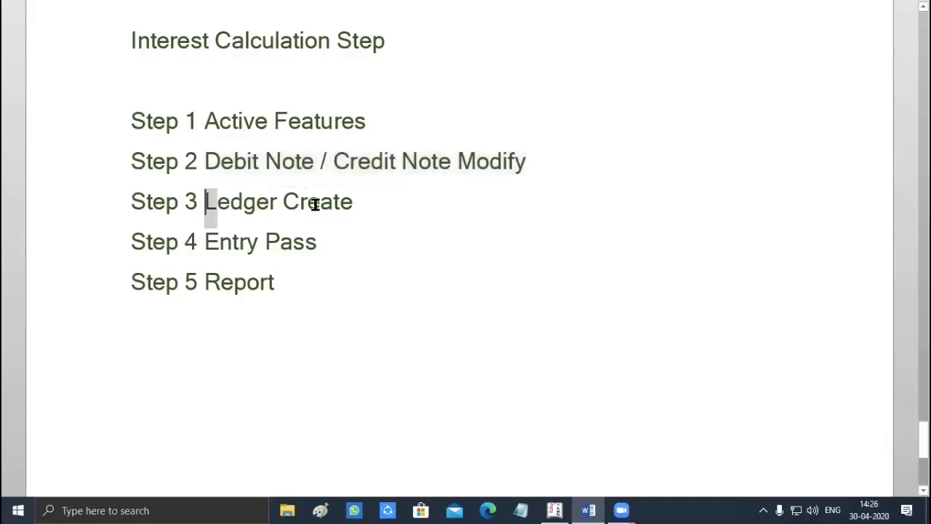
{"action": "left_click_drag", "start_coordinate": [315, 205], "coordinate": [341, 212]}
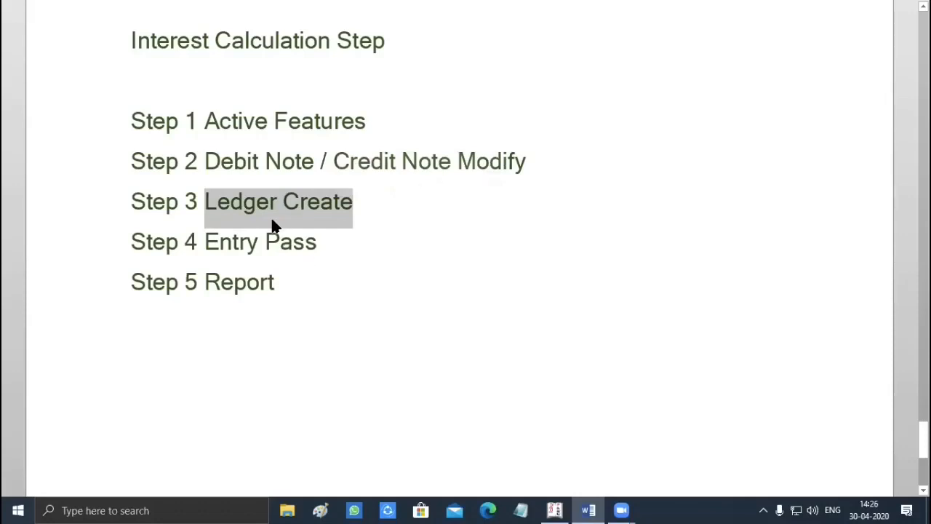
{"action": "left_click", "coordinate": [359, 203]}
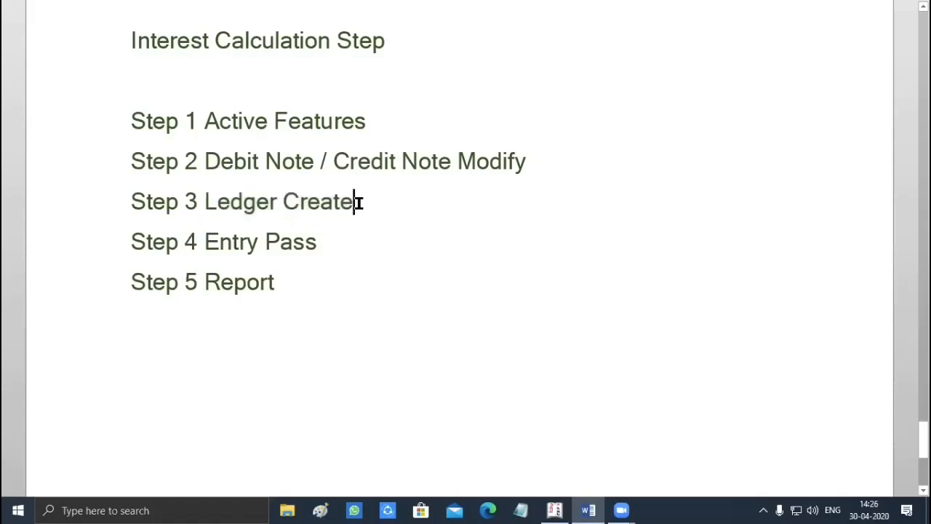
{"action": "left_click_drag", "start_coordinate": [207, 201], "coordinate": [345, 215]}
{"action": "left_click", "coordinate": [345, 214]}
{"action": "left_click_drag", "start_coordinate": [204, 240], "coordinate": [316, 264]}
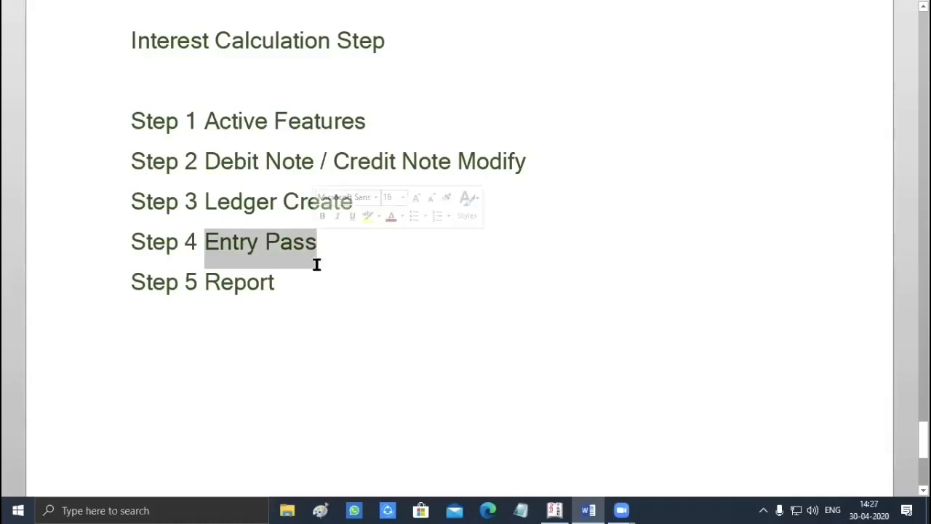
{"action": "left_click", "coordinate": [208, 249]}
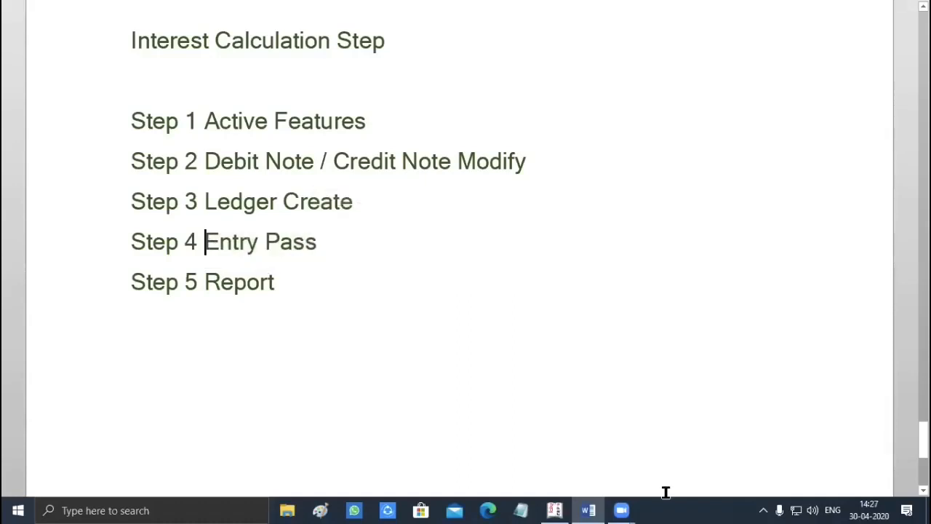
- Switch back to Tally.ERP 9, start an accounting voucher and set its date to 1-4-2020
{"action": "left_click", "coordinate": [553, 509]}
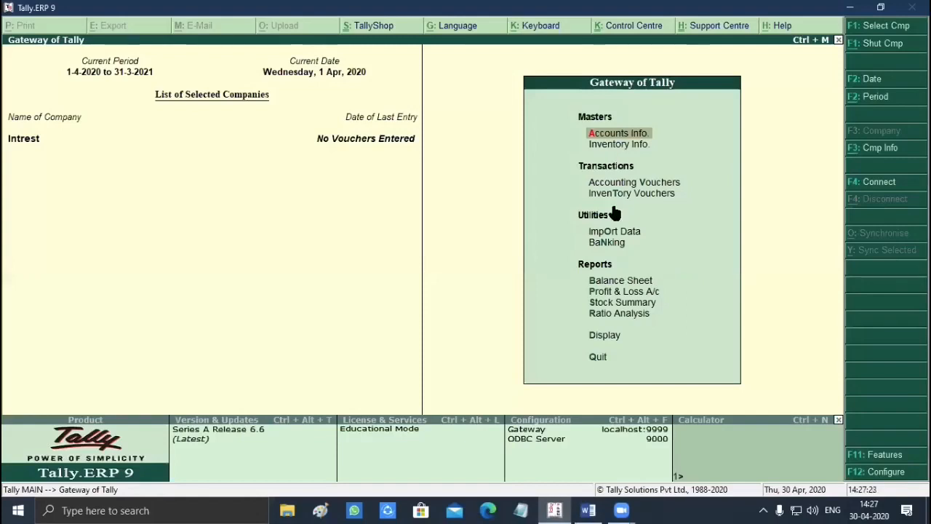
{"action": "key", "text": "Down"}
{"action": "key", "text": "Down"}
{"action": "key", "text": "Return"}
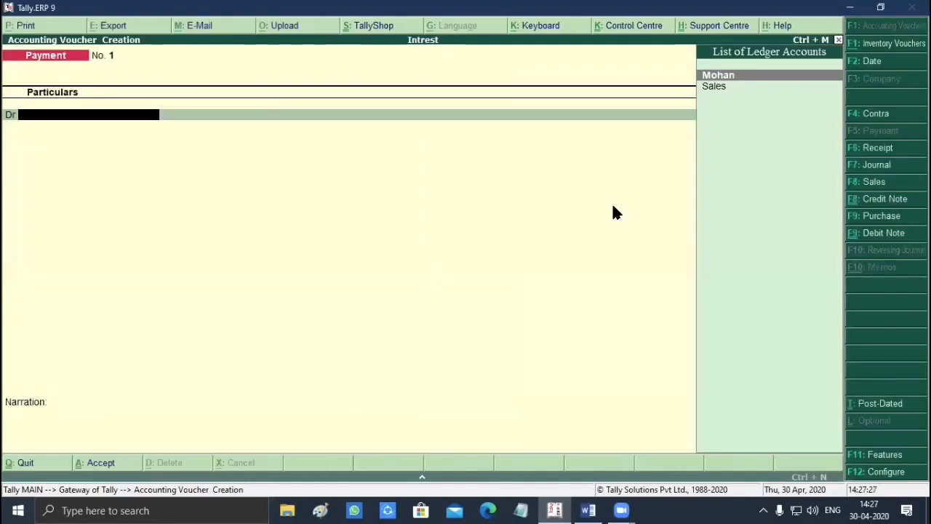
{"action": "key", "text": "F2"}
{"action": "key", "text": "BackSpace"}
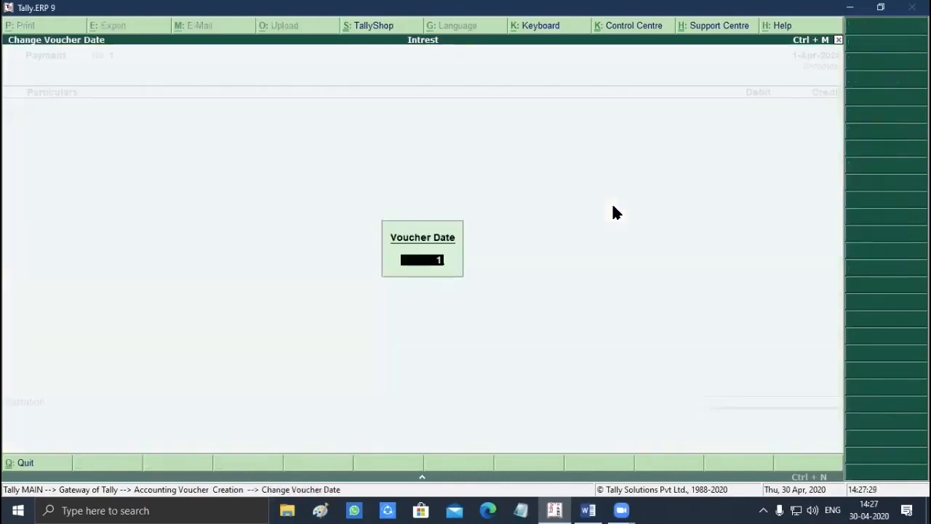
{"action": "type", "text": "1-4"}
{"action": "key", "text": "Return"}
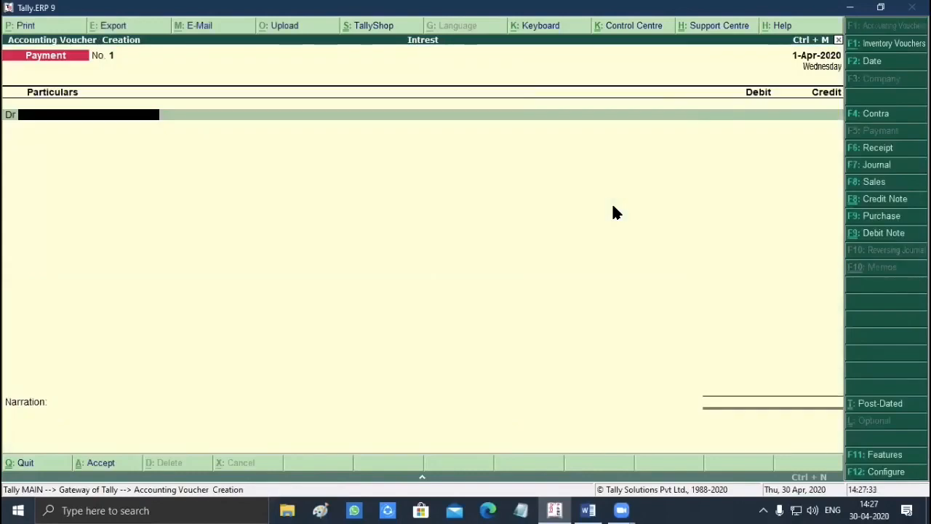
- Change the voucher type to Sales in voucher mode and leave the reference number blank
{"action": "key", "text": "F9"}
{"action": "key", "text": "F8"}
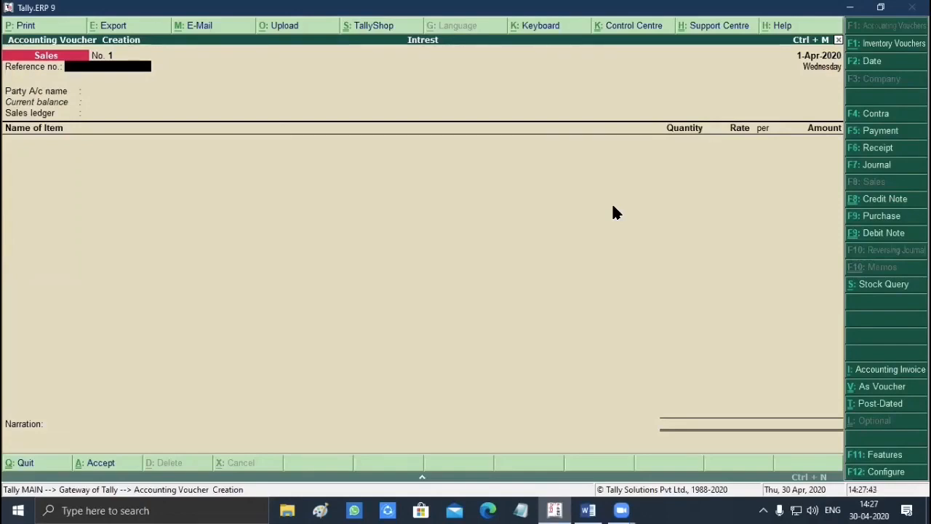
{"action": "key", "text": "ctrl+v"}
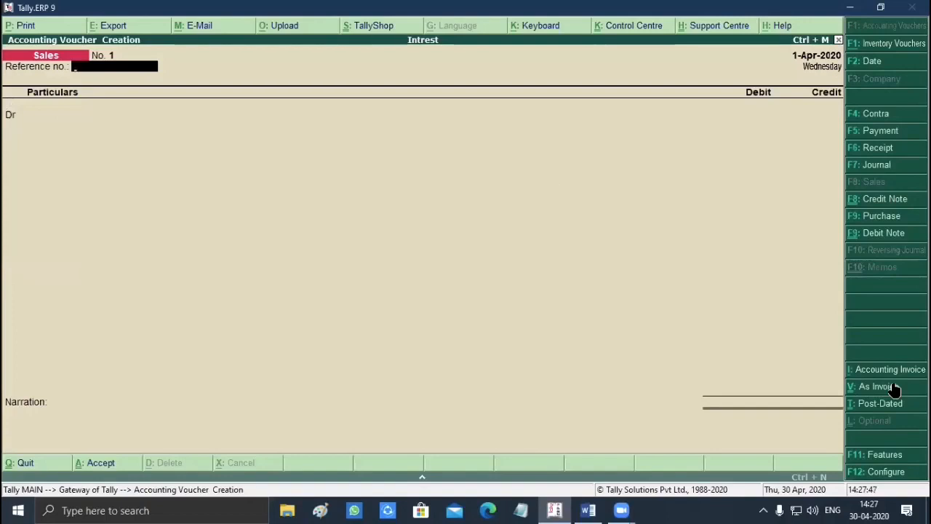
{"action": "key", "text": "Return"}
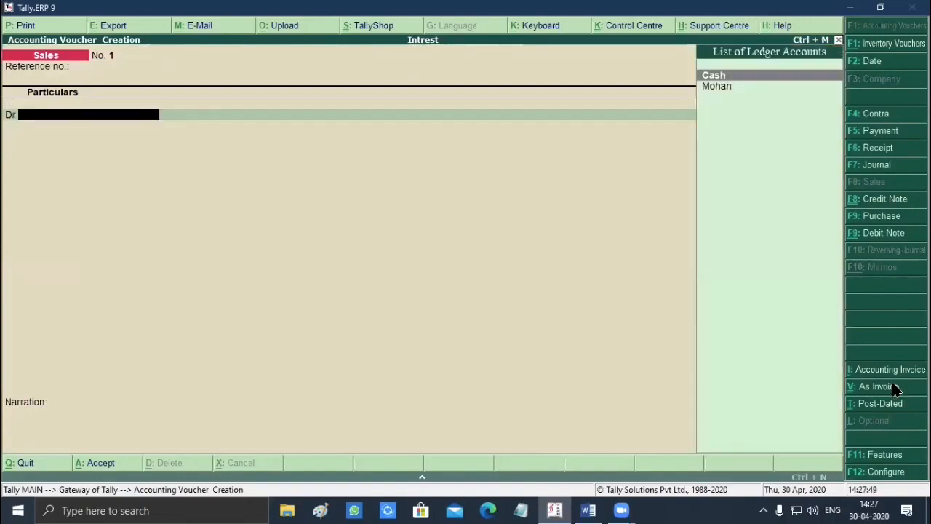
- Debit the customer's ledger with 50000, keeping the buyer's details at their defaults
{"action": "key", "text": "Return"}
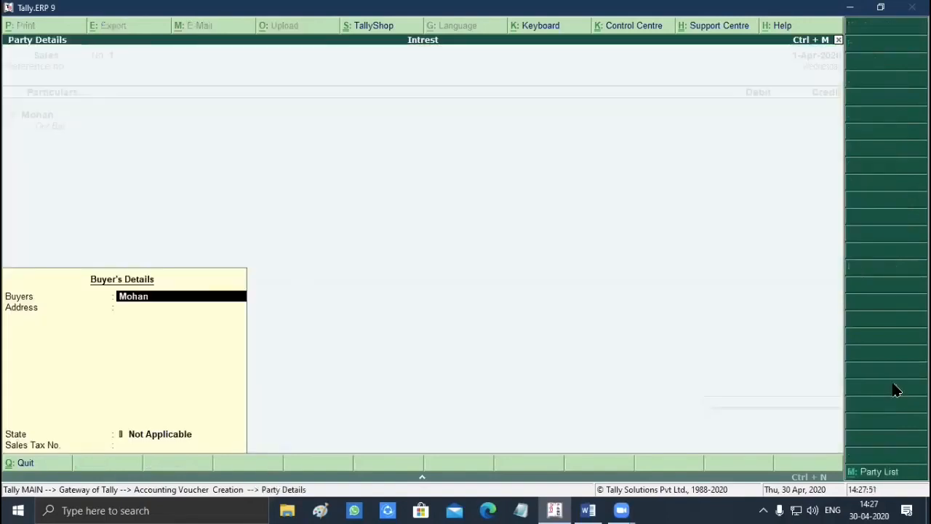
{"action": "key", "text": "Return"}
{"action": "key", "text": "Return"}
{"action": "key", "text": "Return"}
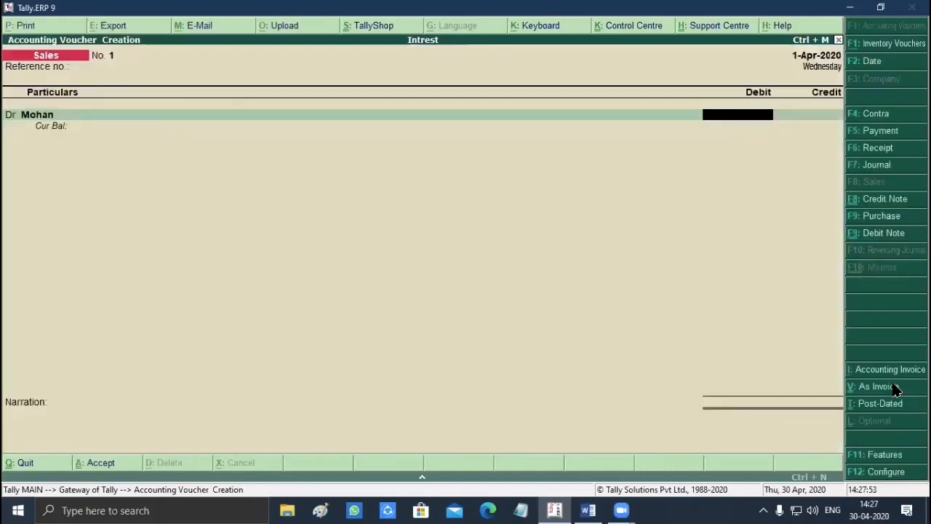
{"action": "type", "text": "50000"}
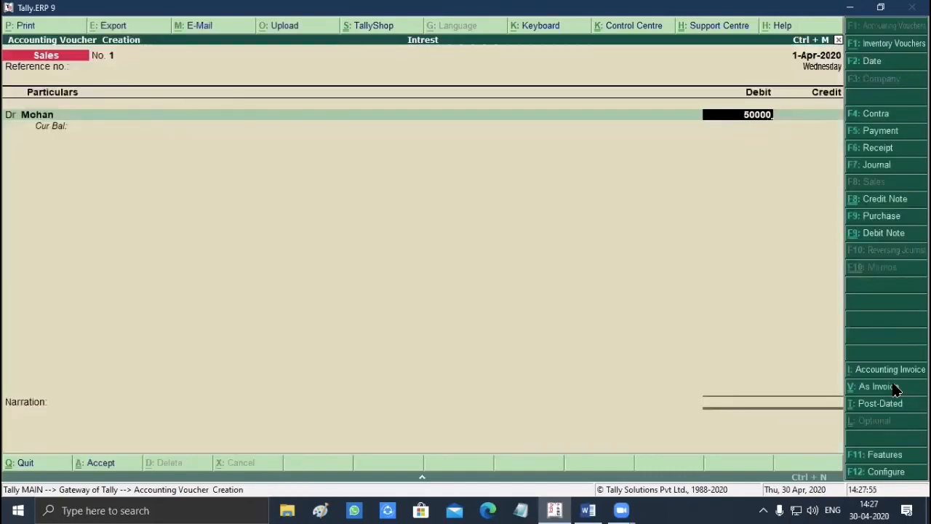
{"action": "key", "text": "Return"}
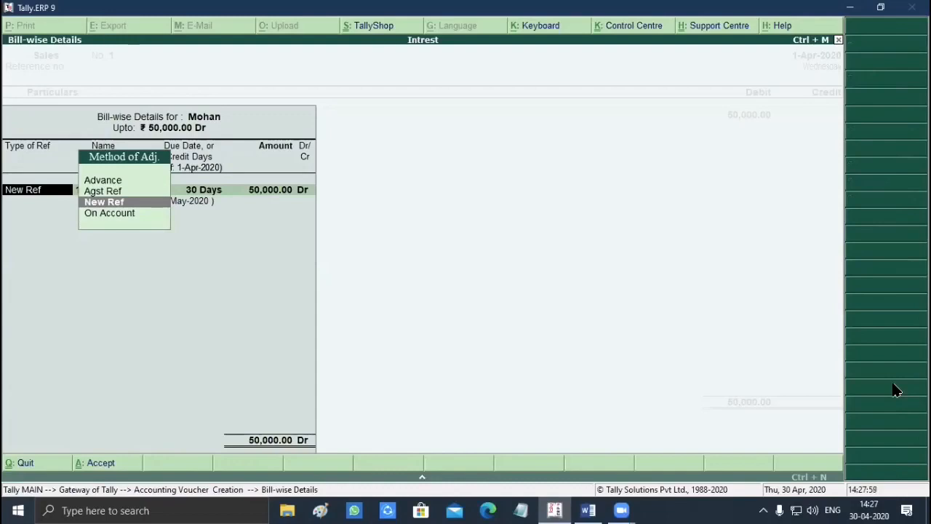
- Allocate the amount to a New Ref bill named 101 with a credit period of 30 days
{"action": "key", "text": "Return"}
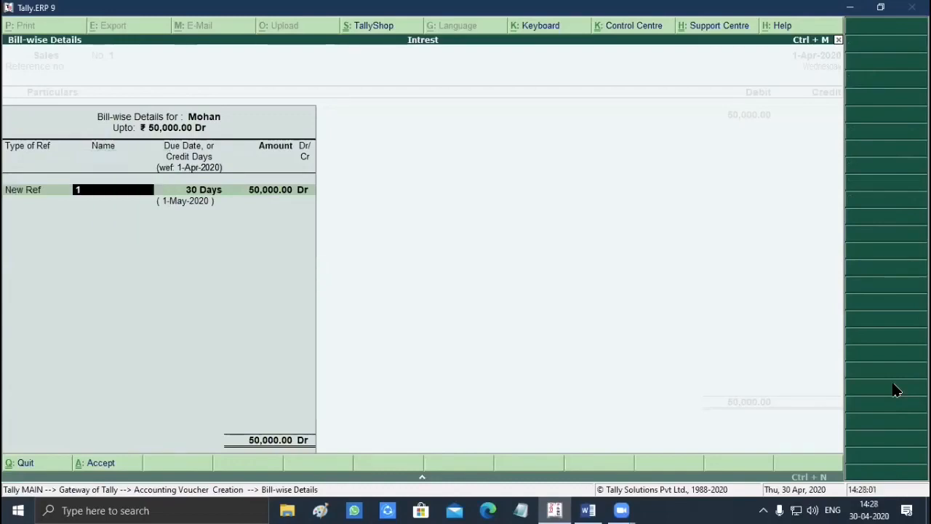
{"action": "type", "text": "101"}
{"action": "key", "text": "Return"}
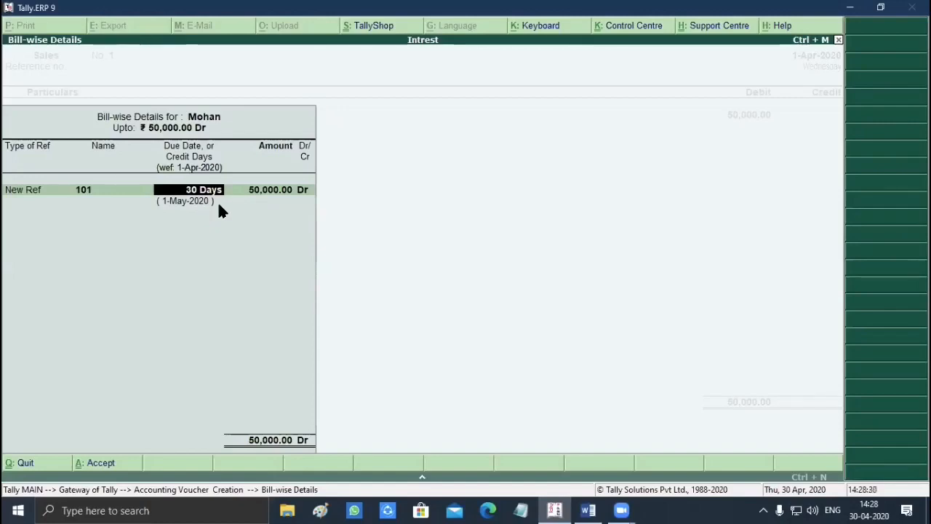
{"action": "key", "text": "Return"}
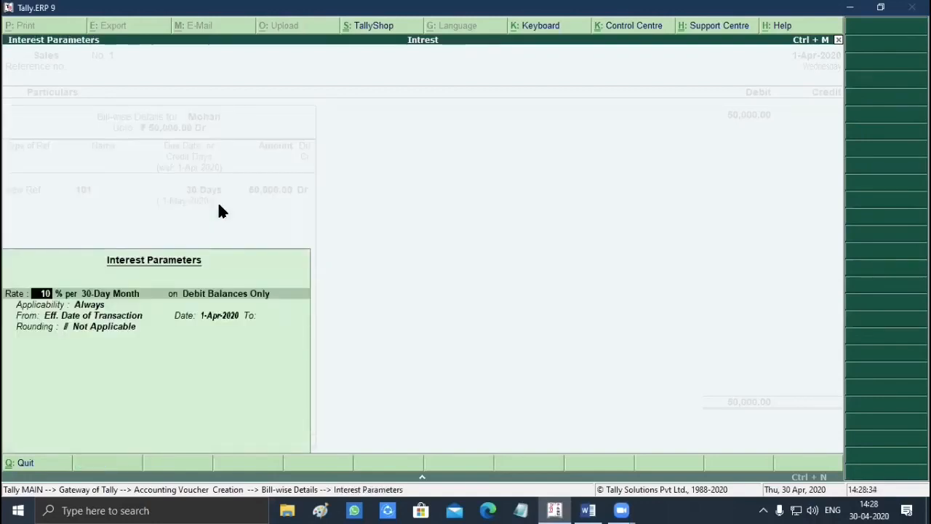
- Accept interest at 10% per 30-Day Month on Debit Balances Only, applicable Always from Eff. Date of Transaction, with rounding Not Applicable
{"action": "key", "text": "Return"}
{"action": "key", "text": "Return"}
{"action": "key", "text": "Return"}
{"action": "key", "text": "Return"}
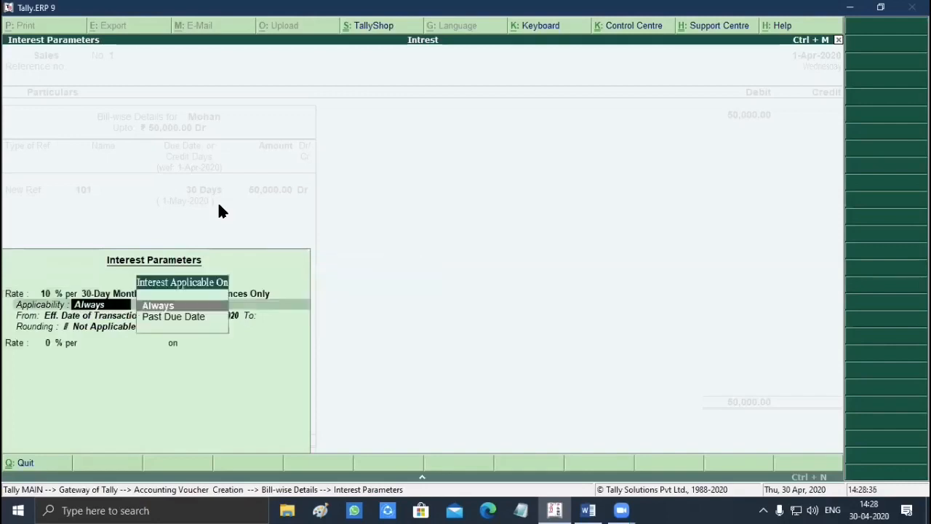
{"action": "key", "text": "Return"}
{"action": "key", "text": "Return"}
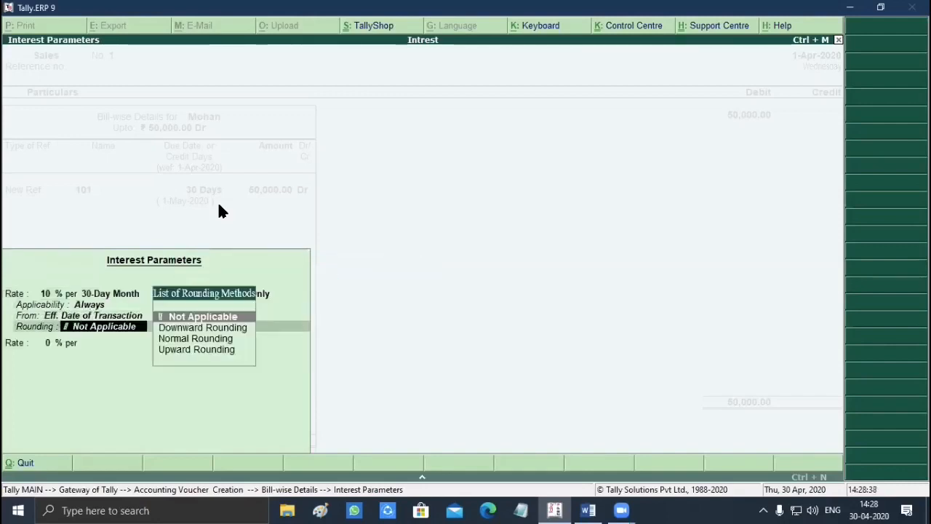
{"action": "key", "text": "Return"}
{"action": "key", "text": "Return"}
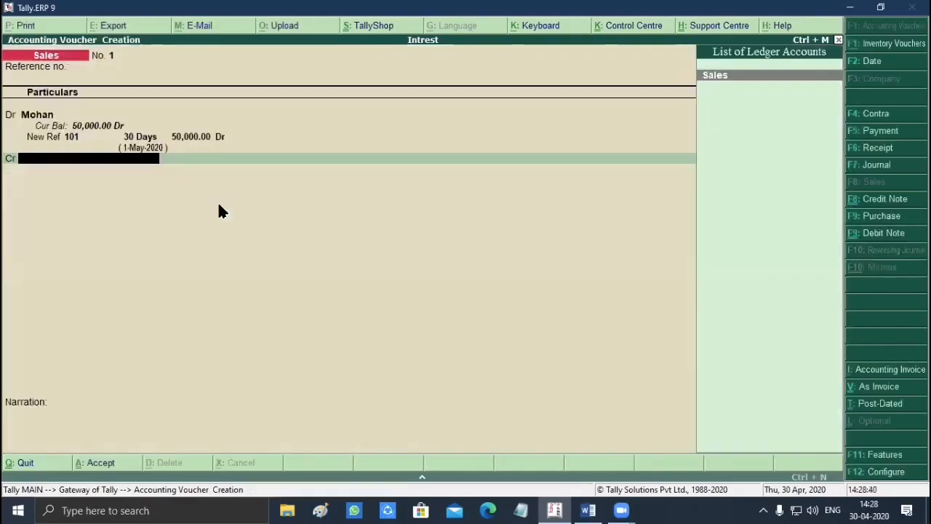
- Credit the Sales ledger with 50,000, leave the narration blank and save the sales voucher
{"action": "key", "text": "Return"}
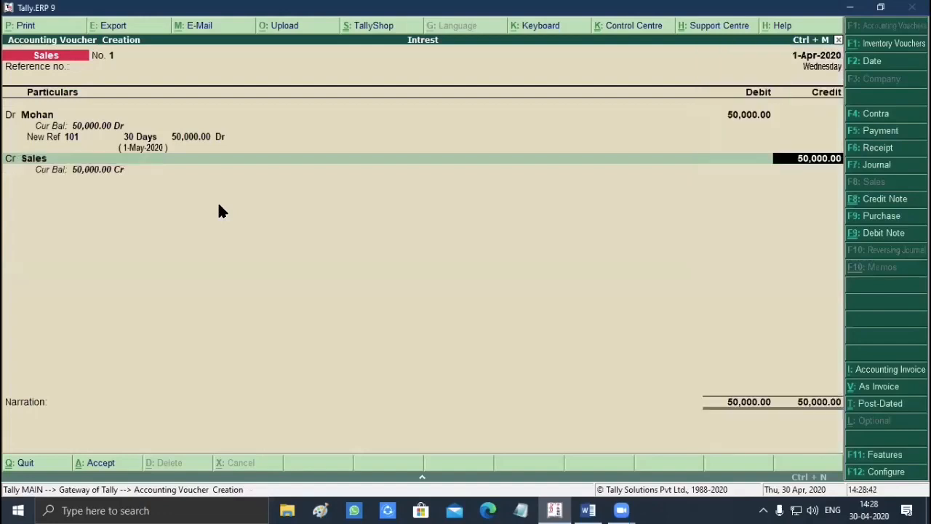
{"action": "key", "text": "Return"}
{"action": "key", "text": "Return"}
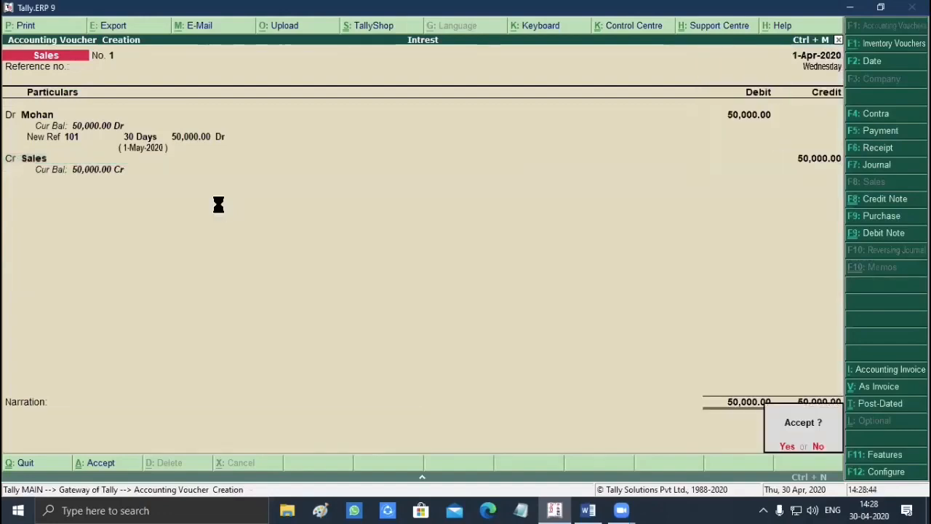
{"action": "key", "text": "Return"}
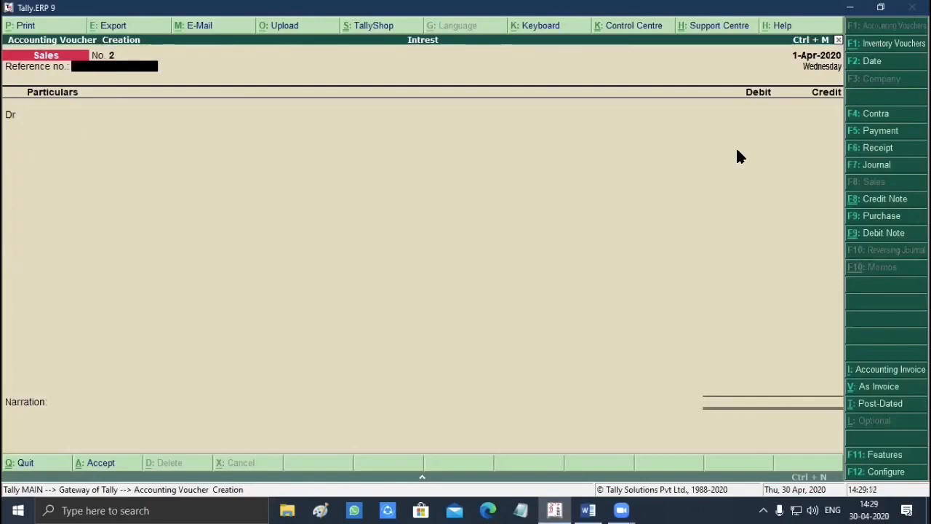
- Set the new voucher's date to 1-7-2020 and change its type to Receipt
{"action": "key", "text": "F2"}
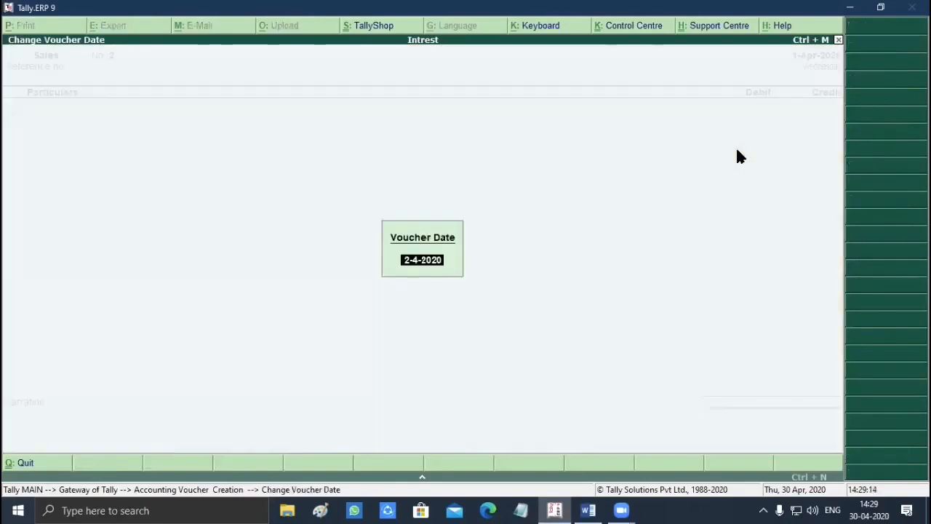
{"action": "key", "text": "BackSpace"}
{"action": "type", "text": "1-7"}
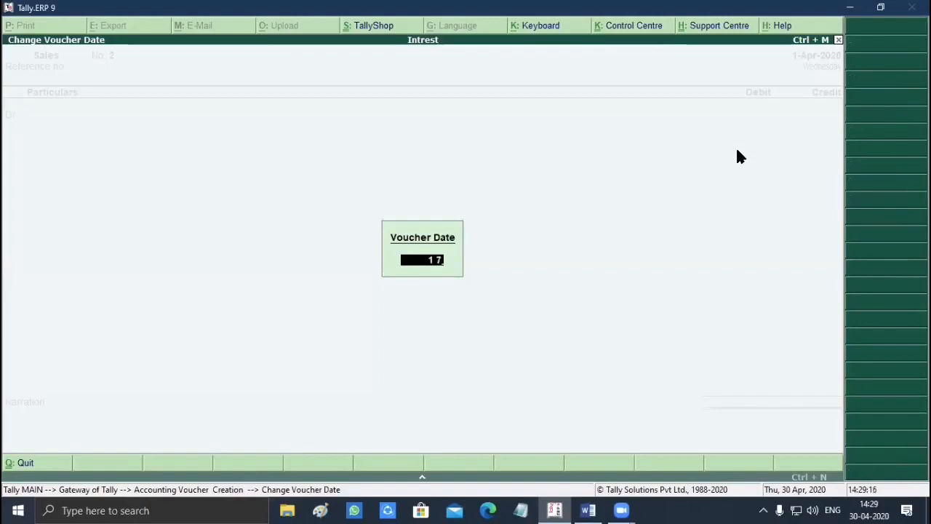
{"action": "key", "text": "Return"}
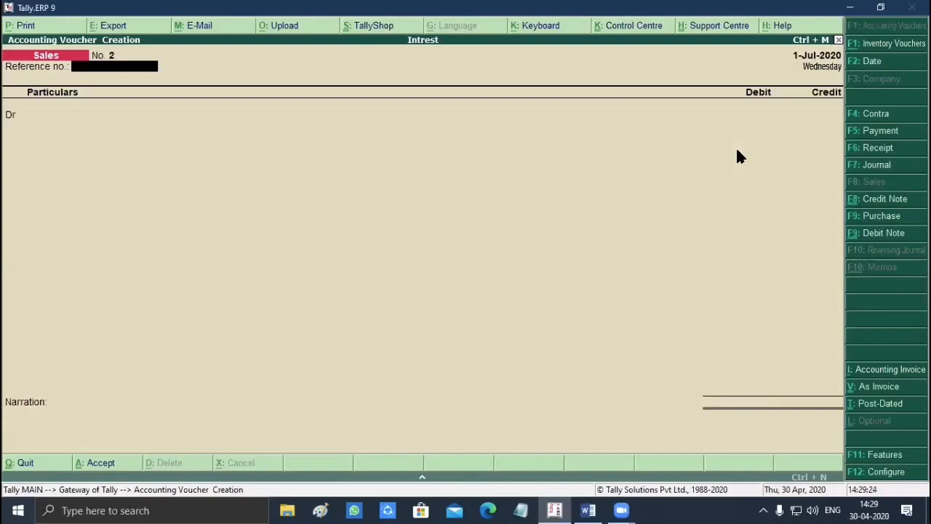
{"action": "key", "text": "F6"}
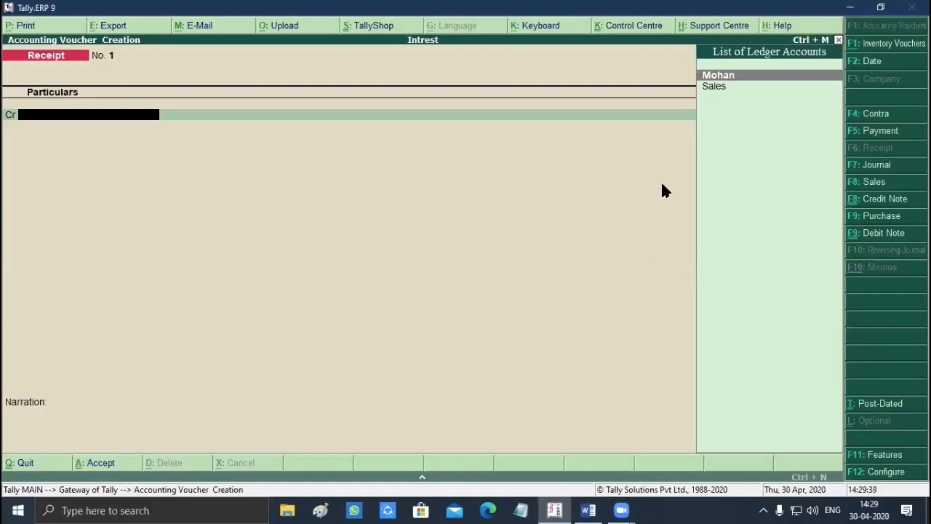
- Switch from the receipt to a Debit Note voucher using the Interest voucher class
{"action": "key", "text": "Return"}
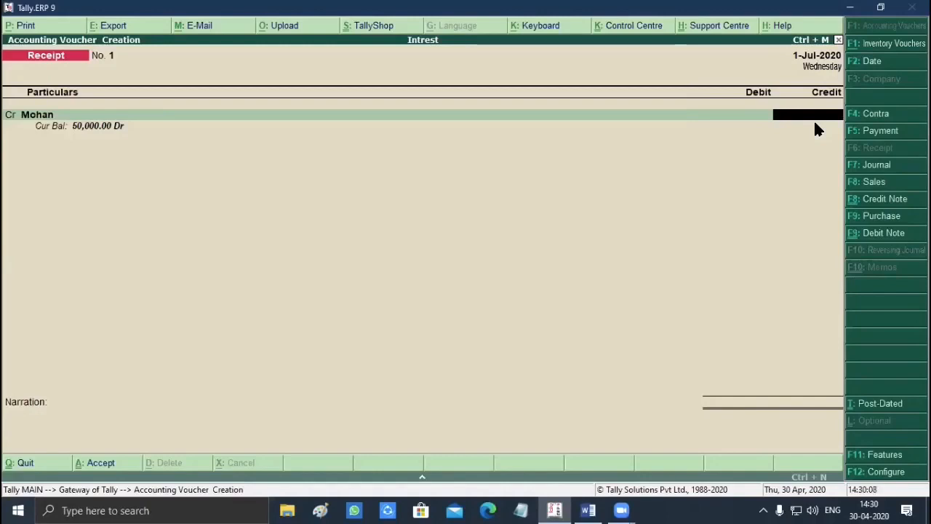
{"action": "left_click", "coordinate": [887, 235]}
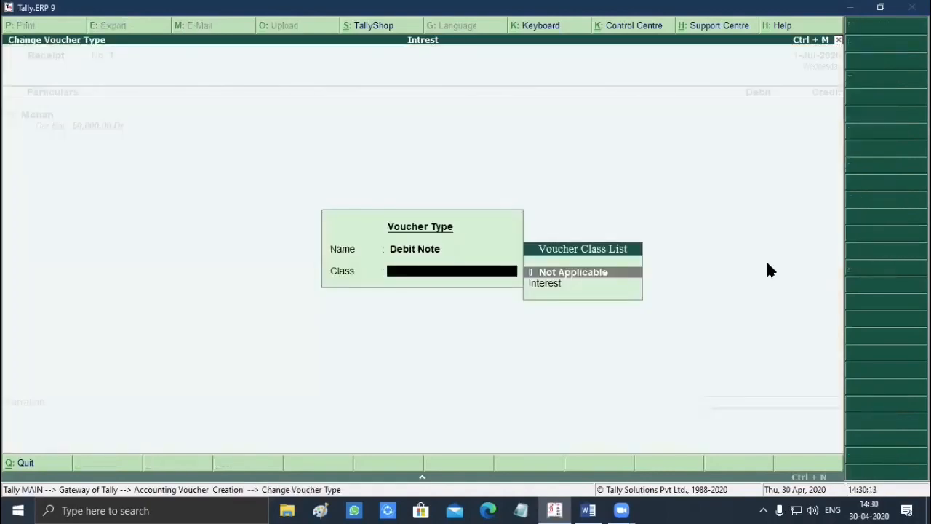
{"action": "key", "text": "Down"}
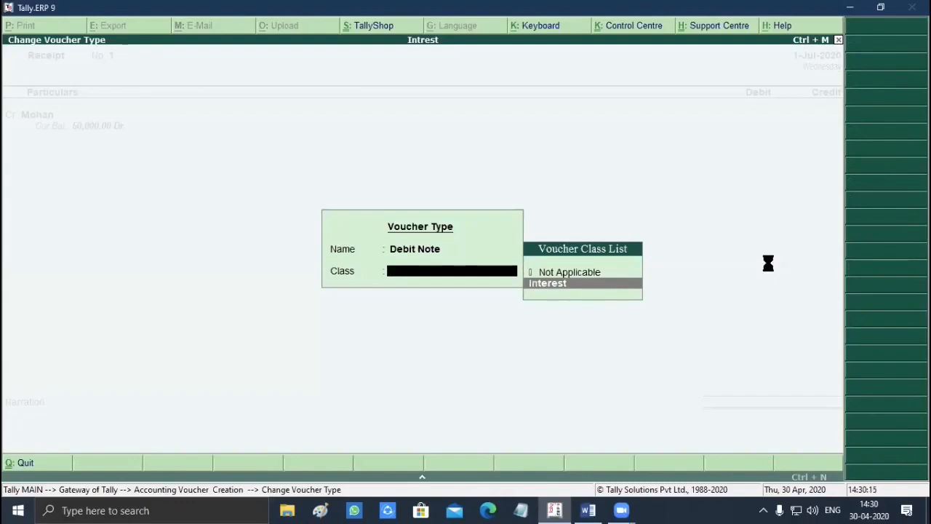
{"action": "key", "text": "Return"}
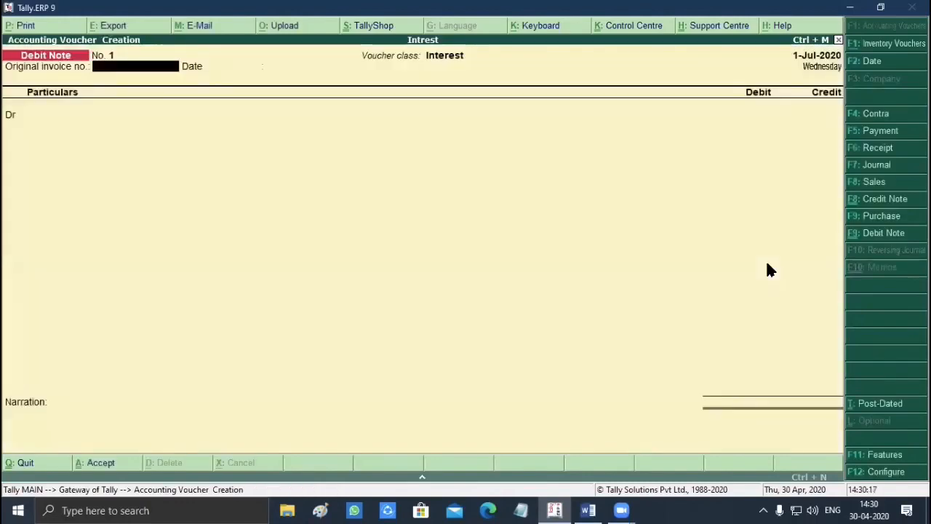
- Debit the customer's ledger with the interest on bill 101, leaving the original invoice fields blank and accepting the default buyer's details
{"action": "key", "text": "Return"}
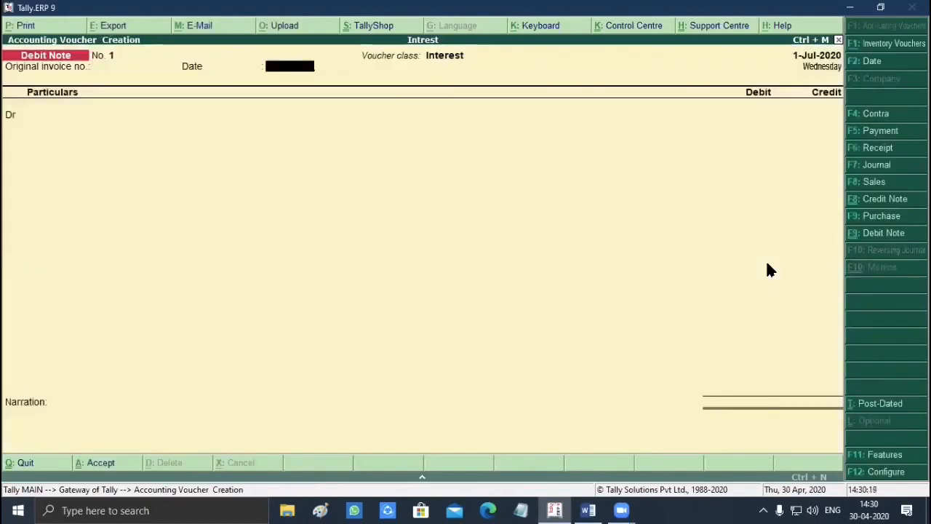
{"action": "key", "text": "Return"}
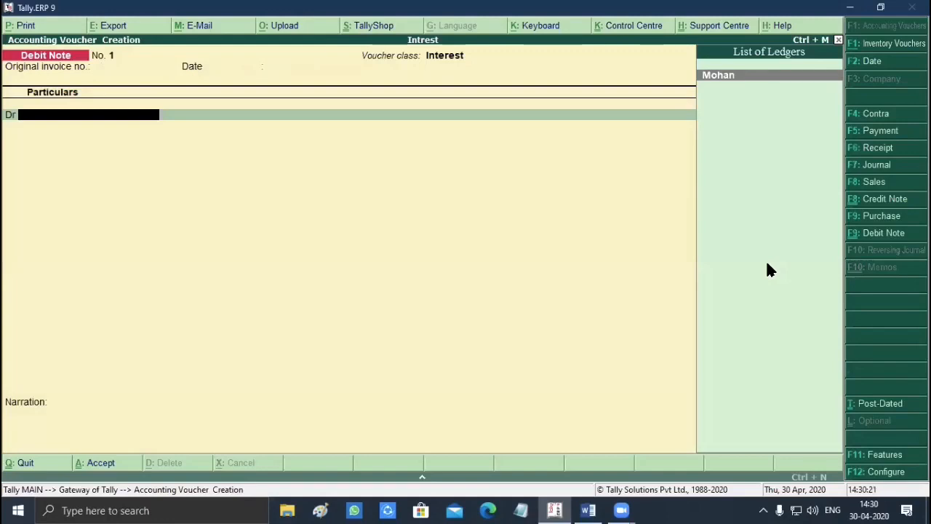
{"action": "key", "text": "Return"}
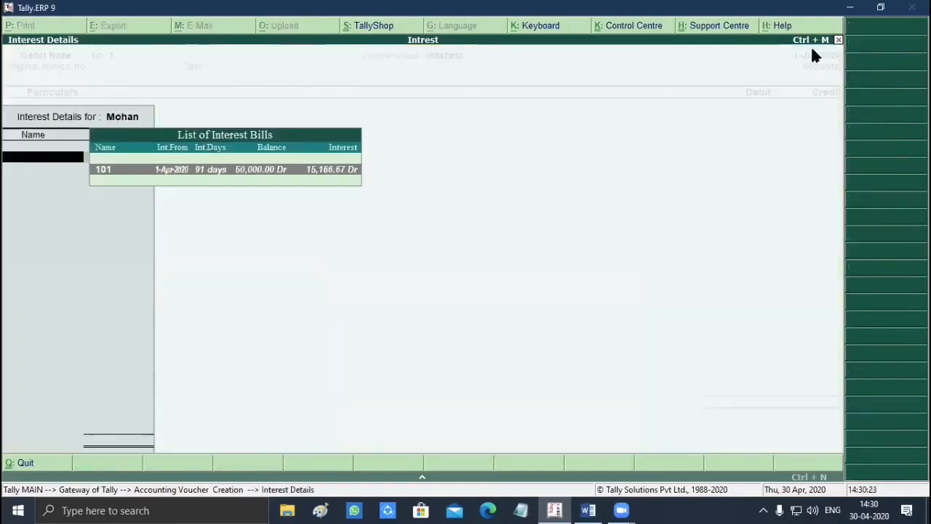
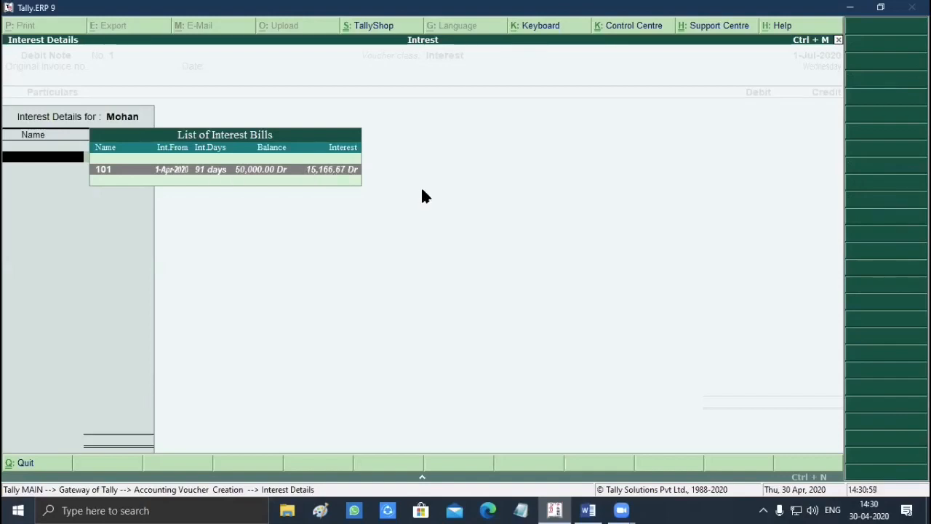
{"action": "key", "text": "Return"}
{"action": "key", "text": "Return"}
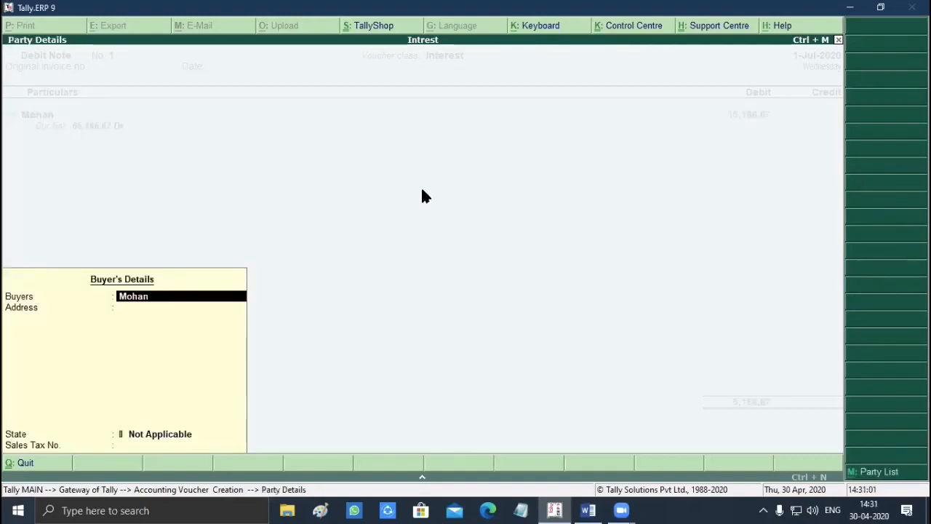
{"action": "key", "text": "Return"}
{"action": "key", "text": "Return"}
{"action": "key", "text": "Return"}
{"action": "key", "text": "Return"}
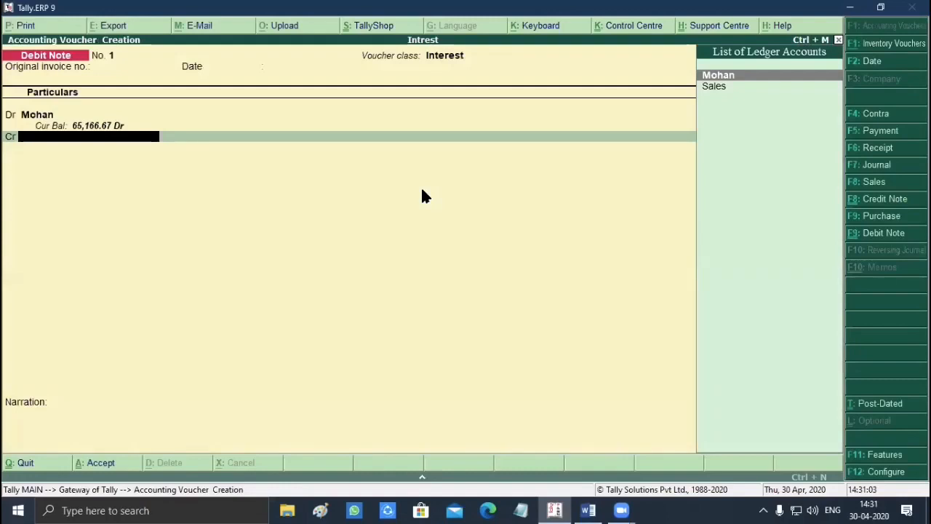
- Start a new ledger for the debit note's credit entry, named Interest Receive with no alias
{"action": "key", "text": "Down"}
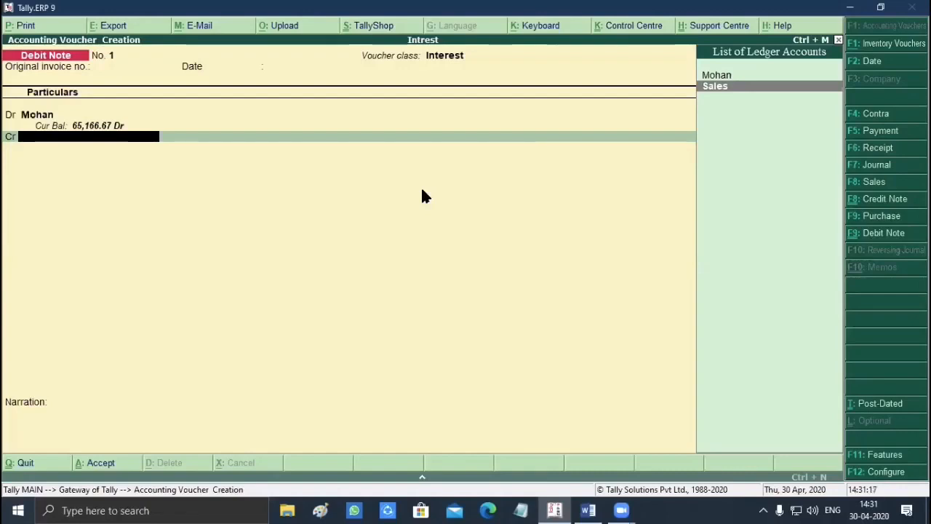
{"action": "key", "text": "alt+c"}
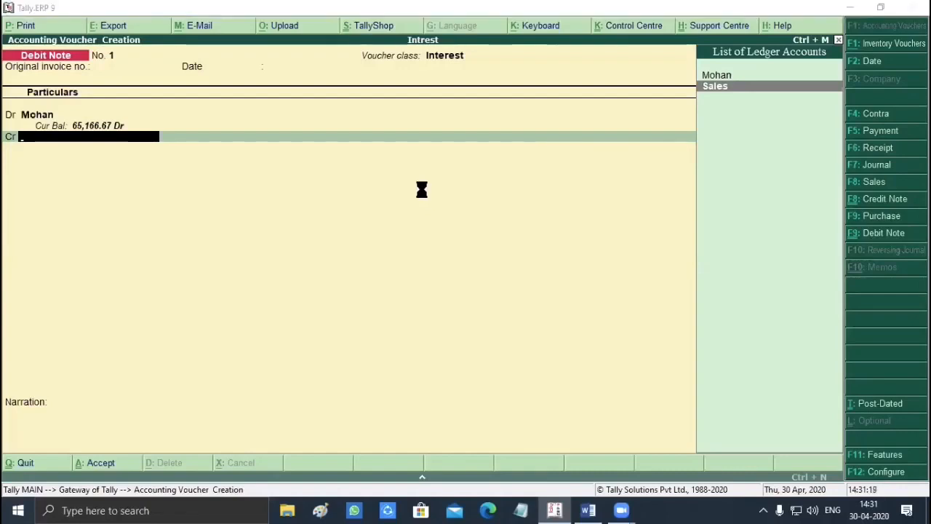
{"action": "type", "text": "Interest"}
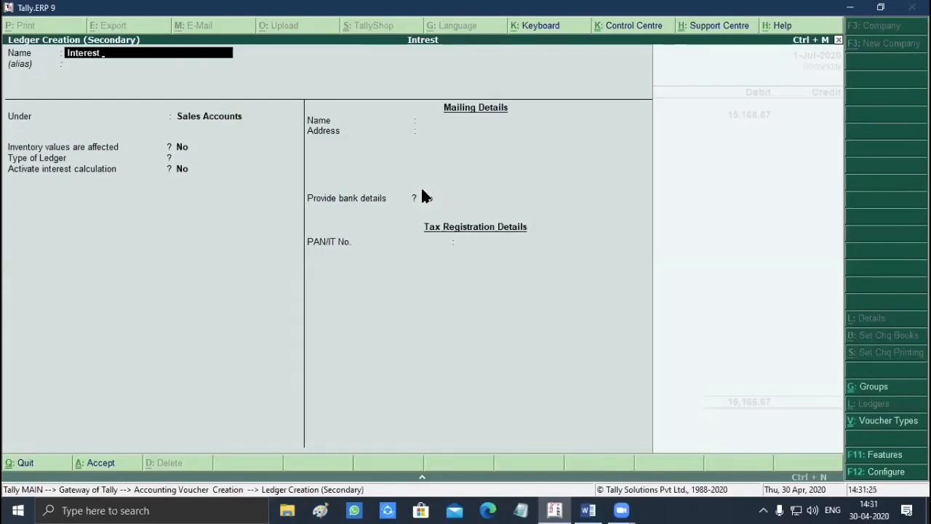
{"action": "type", "text": "Receive"}
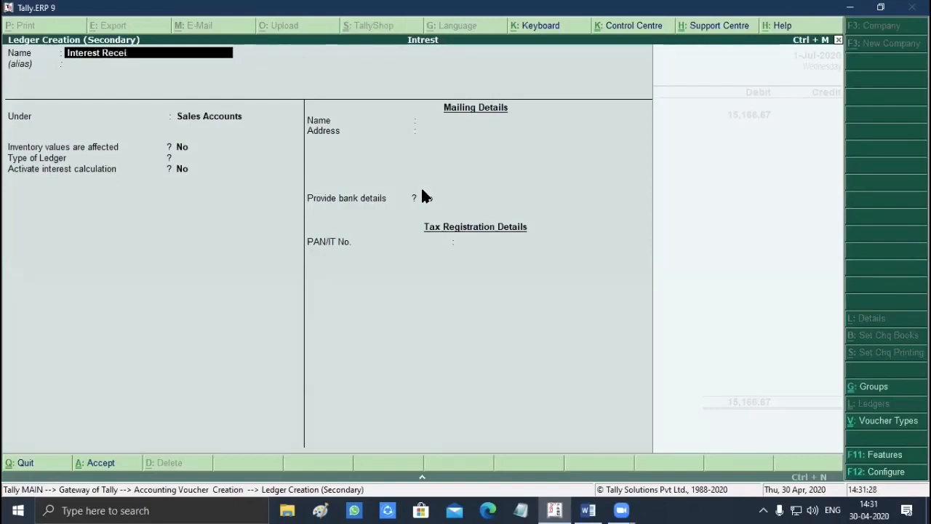
{"action": "key", "text": "Return"}
{"action": "key", "text": "Return"}
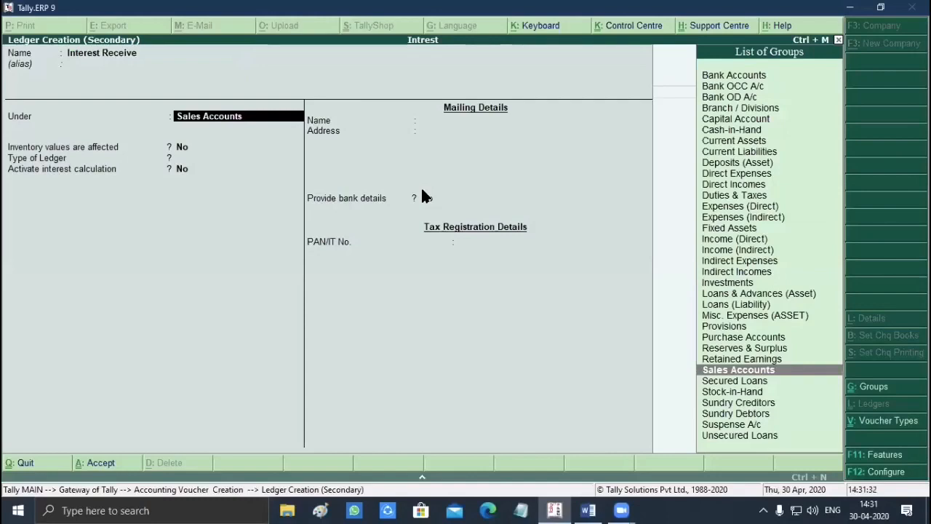
- Place the new ledger under Indirect Incomes with ledger type Not Applicable and interest calculation set to No, and save it
{"action": "type", "text": "In"}
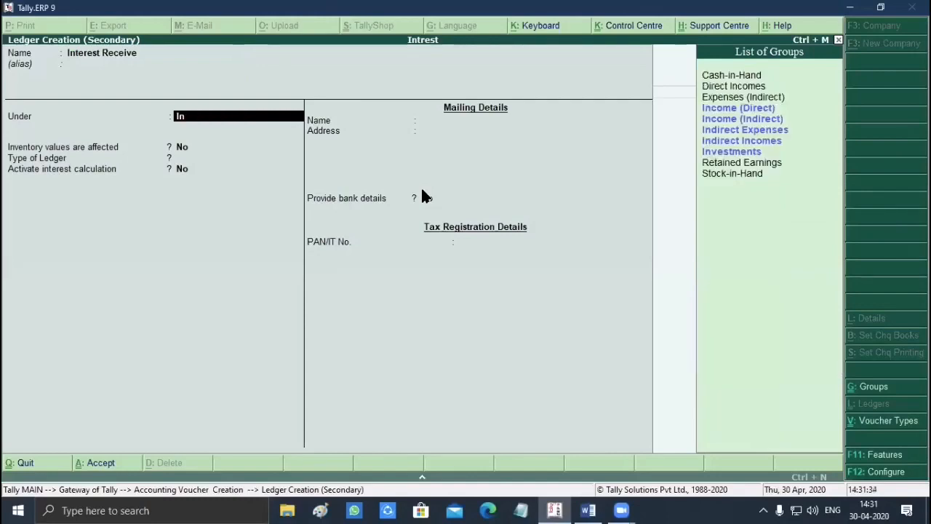
{"action": "type", "text": "d"}
{"action": "key", "text": "Down"}
{"action": "key", "text": "Down"}
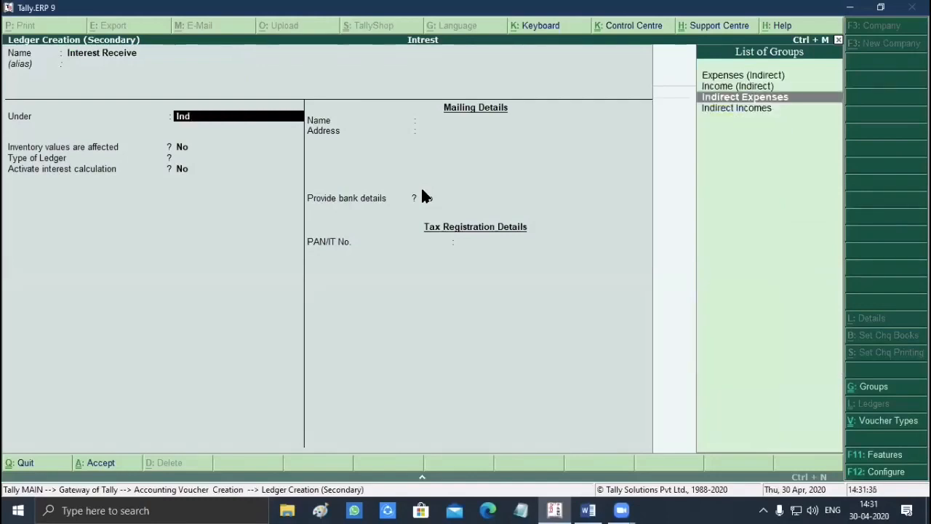
{"action": "key", "text": "Return"}
{"action": "key", "text": "Return"}
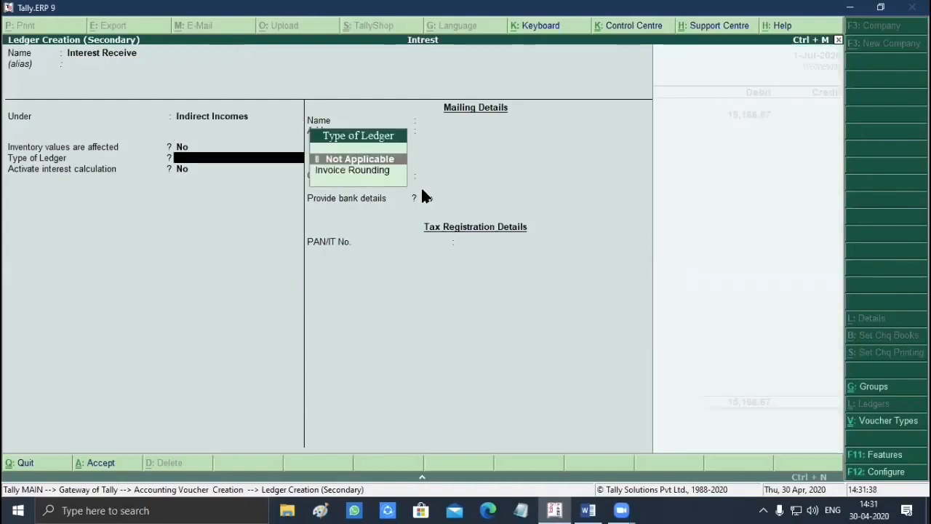
{"action": "key", "text": "Return"}
{"action": "key", "text": "Return"}
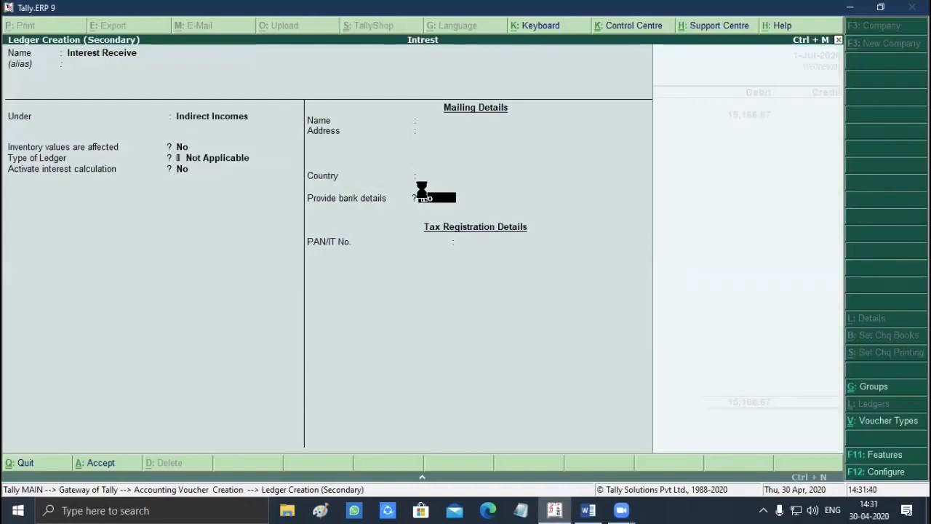
{"action": "key", "text": "ctrl+a"}
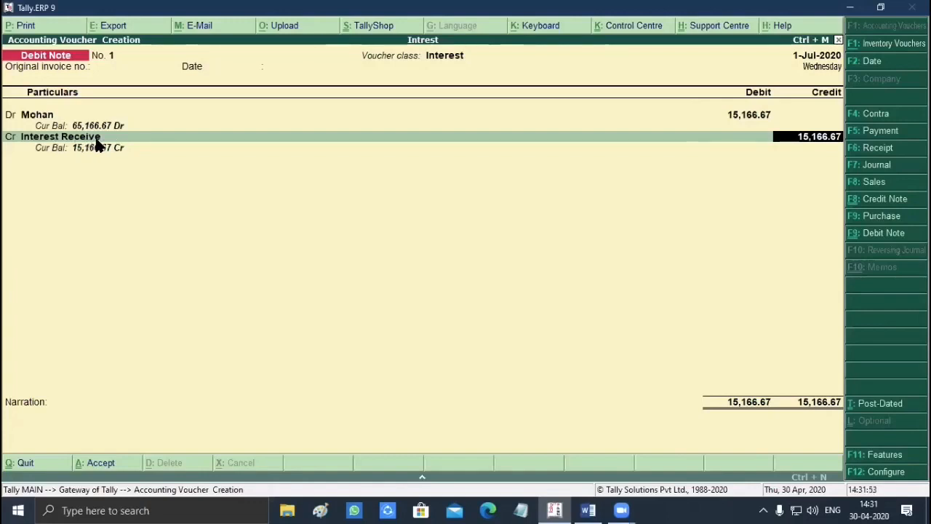
- Accept the 15,166.67 credit to Interest Receive, leave the narration blank and save the debit note
{"action": "key", "text": "Return"}
{"action": "key", "text": "Return"}
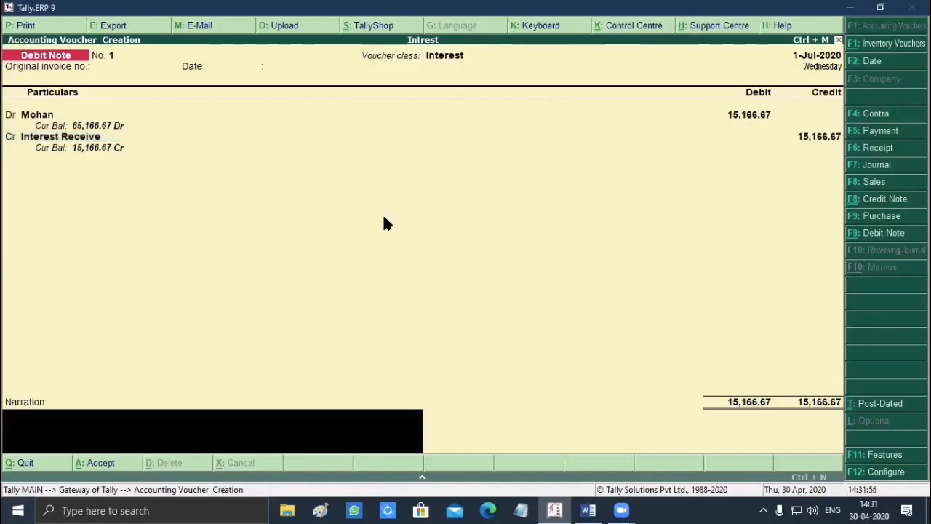
{"action": "key", "text": "Return"}
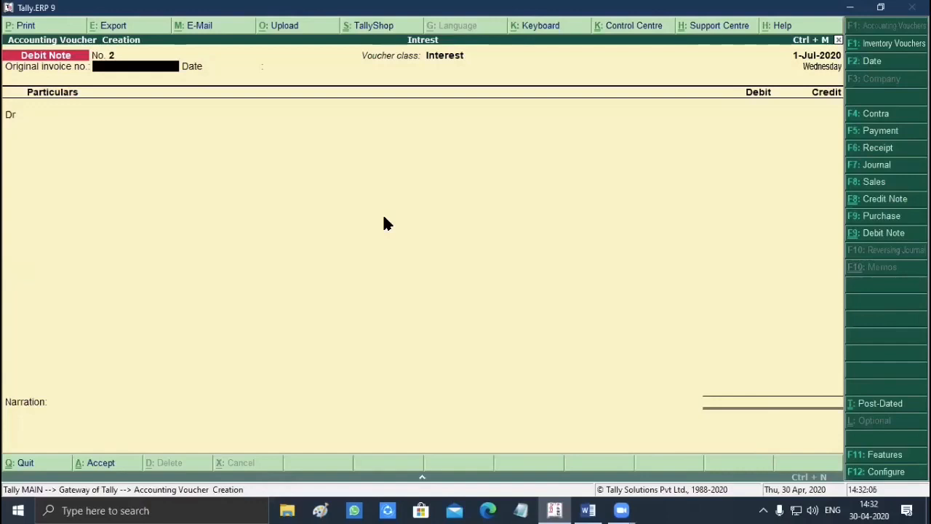
- Change the voucher type to Receipt and credit the customer's ledger with 65166.67
{"action": "key", "text": "F6"}
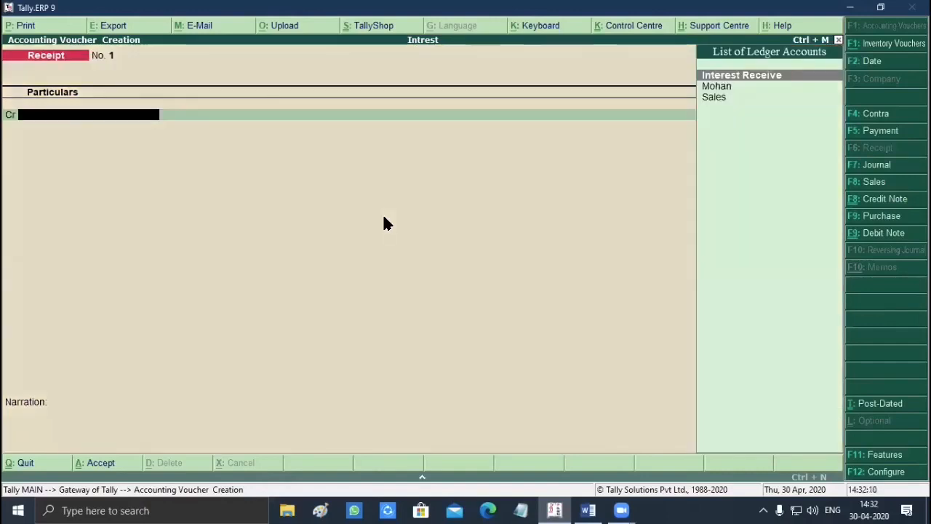
{"action": "key", "text": "Down"}
{"action": "key", "text": "Return"}
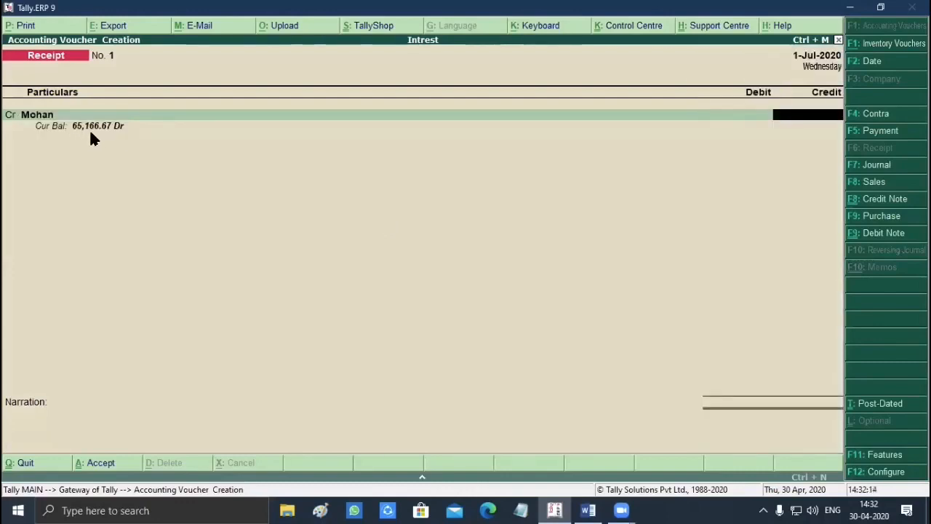
{"action": "type", "text": "65"}
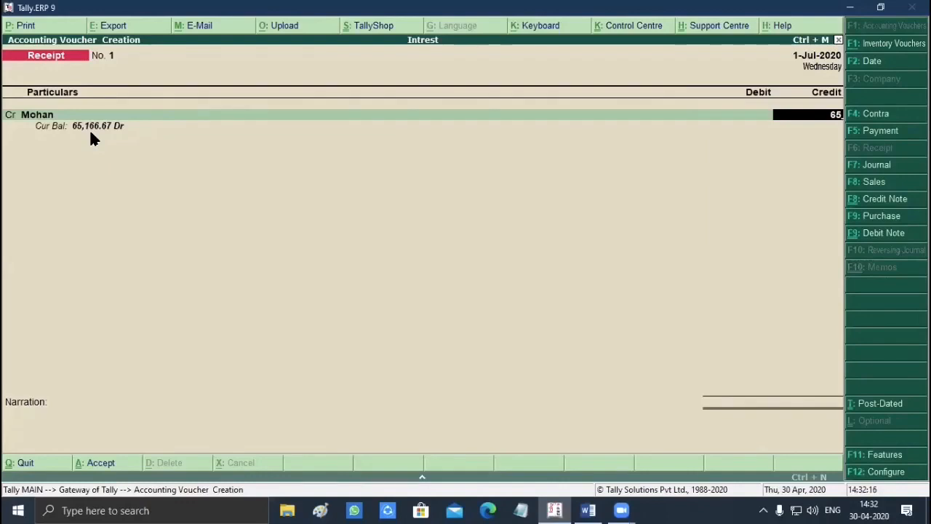
{"action": "type", "text": "166"}
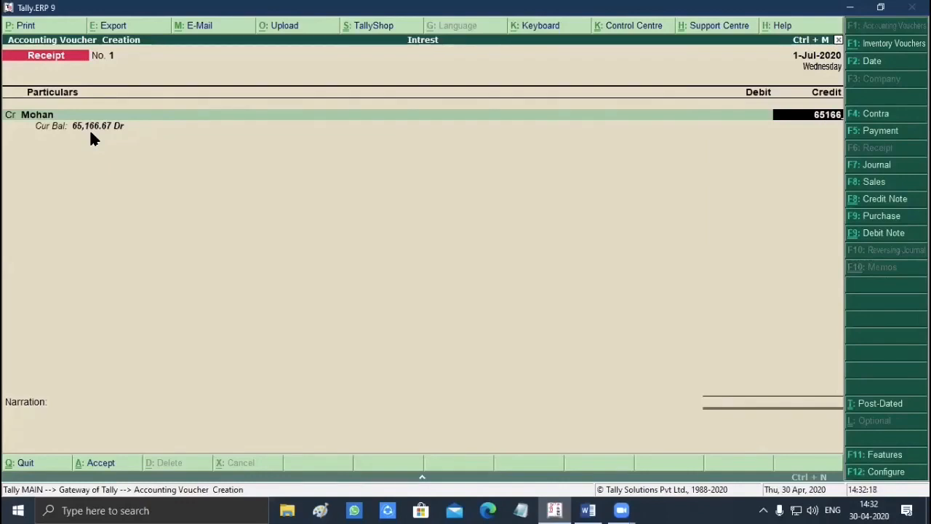
{"action": "type", "text": ".67"}
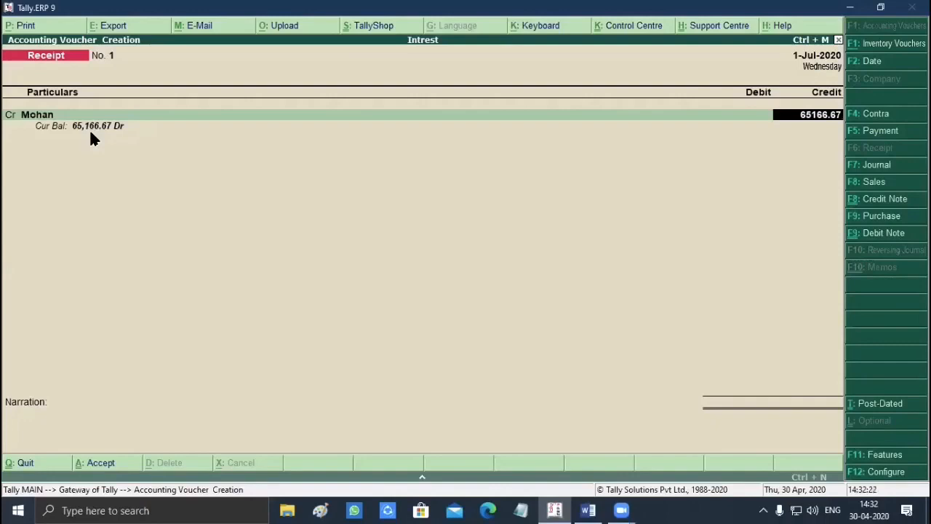
{"action": "key", "text": "Return"}
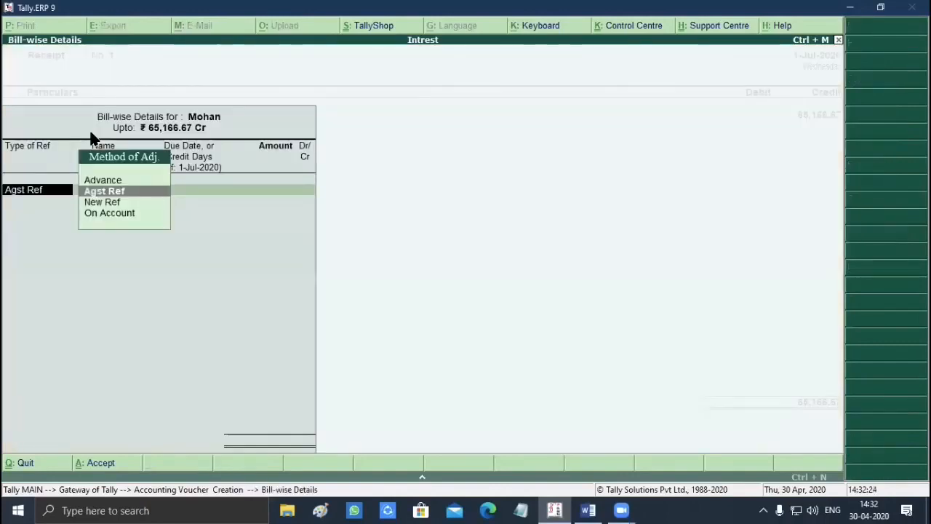
- Allocate the full receipt amount as Agst Ref to bill 101
{"action": "key", "text": "Return"}
{"action": "key", "text": "Return"}
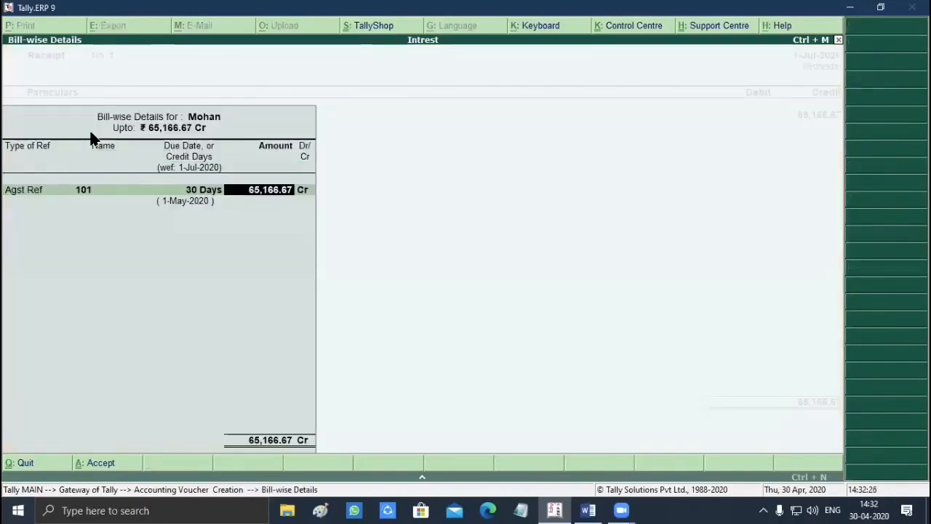
{"action": "key", "text": "Return"}
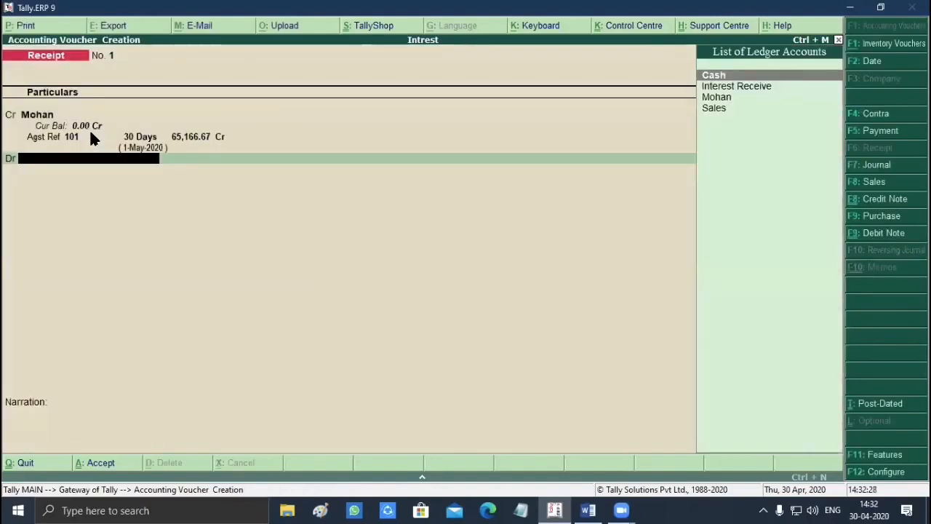
- Debit Cash with 65,166.67, leave the narration blank and save the receipt voucher
{"action": "key", "text": "Return"}
{"action": "key", "text": "Return"}
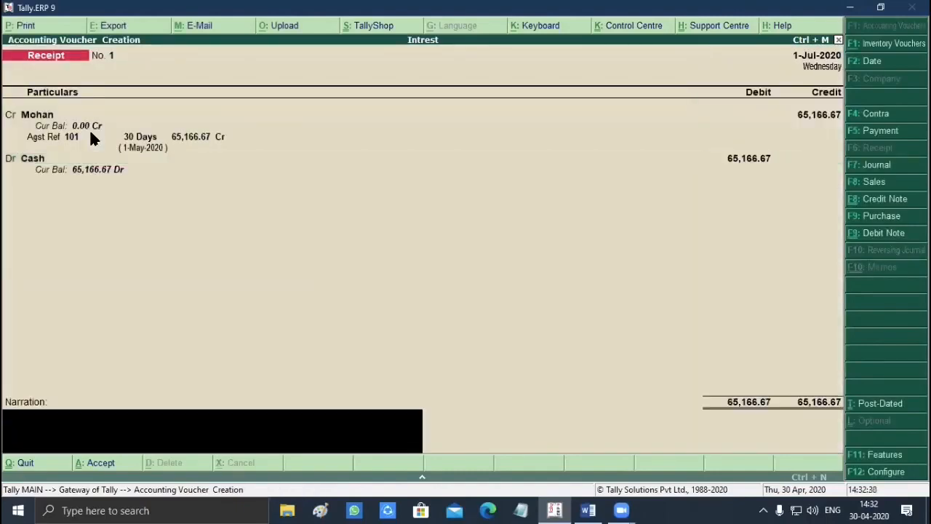
{"action": "key", "text": "Return"}
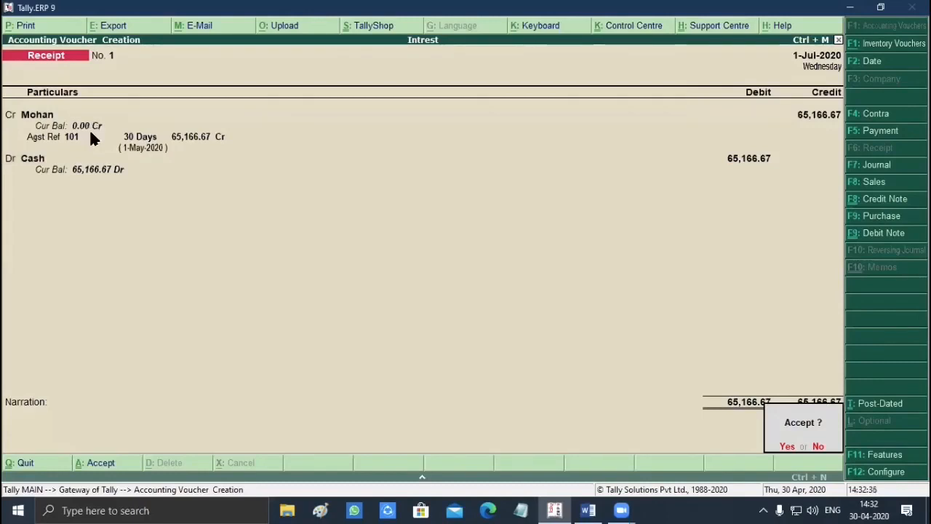
{"action": "key", "text": "Return"}
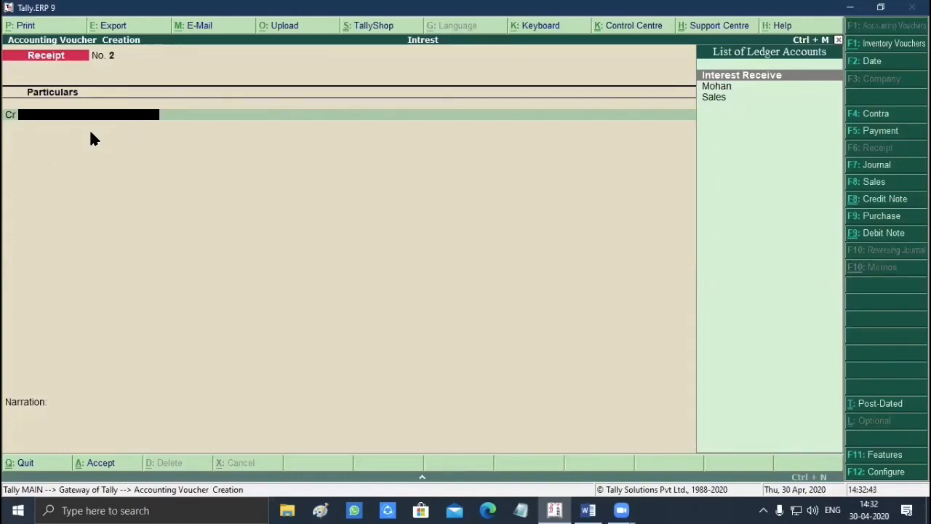
- Leave receipt voucher entry and open the Display reports from the Gateway of Tally
{"action": "key", "text": "Escape"}
{"action": "key", "text": "Down"}
{"action": "key", "text": "Down"}
{"action": "key", "text": "Down"}
{"action": "key", "text": "Down"}
{"action": "key", "text": "Down"}
{"action": "key", "text": "Down"}
{"action": "key", "text": "Down"}
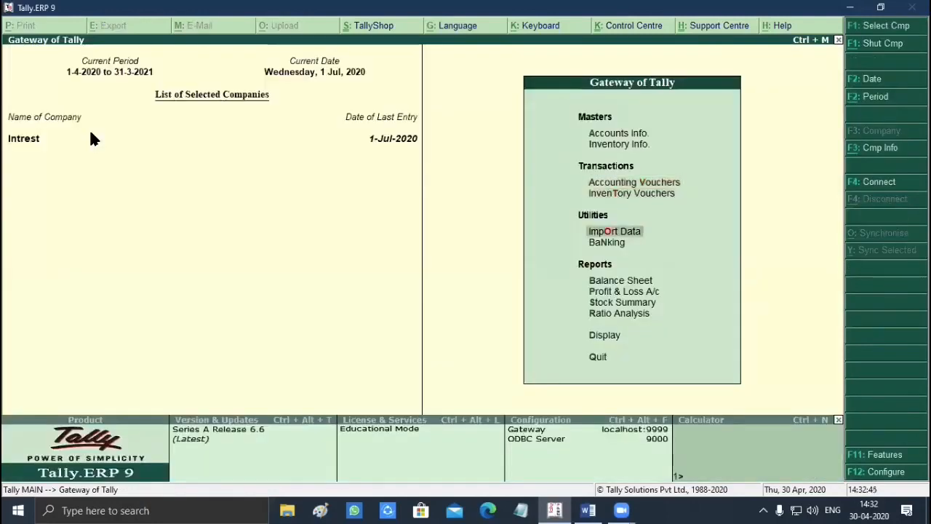
{"action": "key", "text": "Down"}
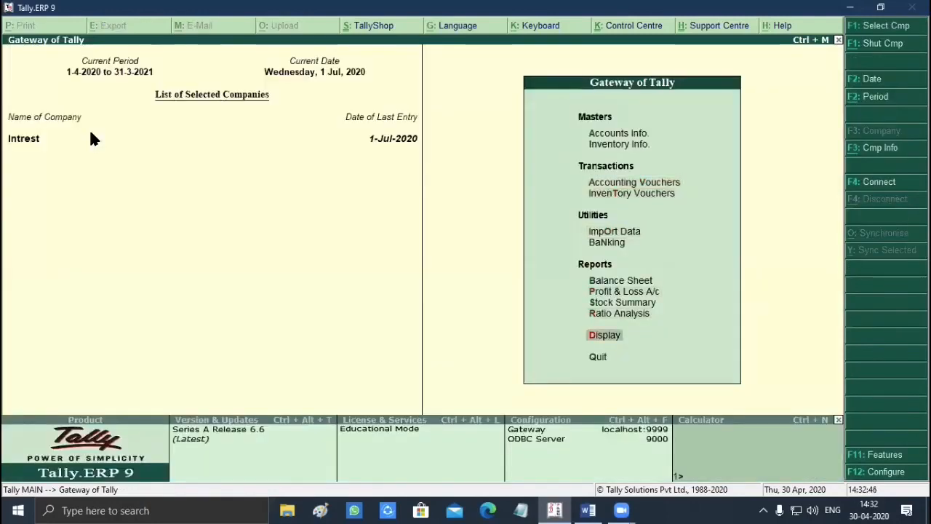
{"action": "key", "text": "Return"}
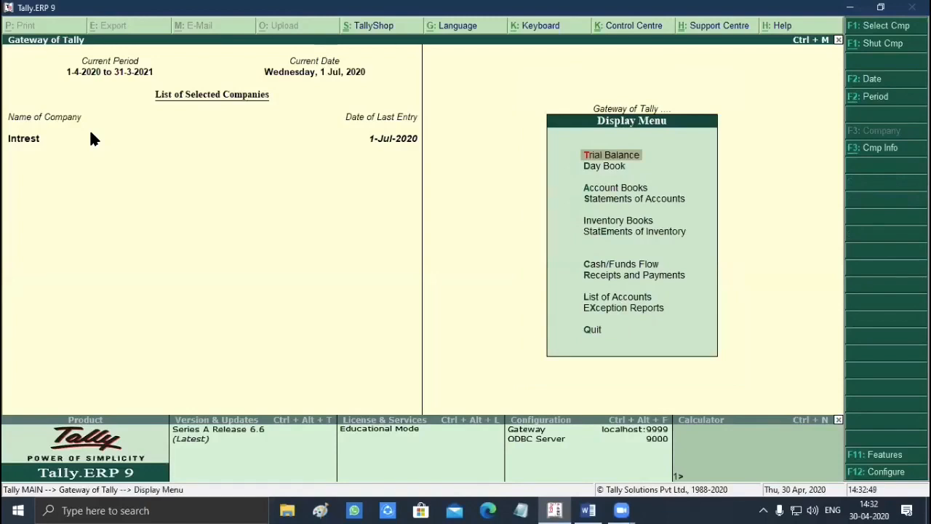
- Open the Interest Calculations under Statements of Accounts and look over the Interest Payable and Ledger choices
{"action": "key", "text": "Down"}
{"action": "key", "text": "Down"}
{"action": "key", "text": "Down"}
{"action": "key", "text": "Return"}
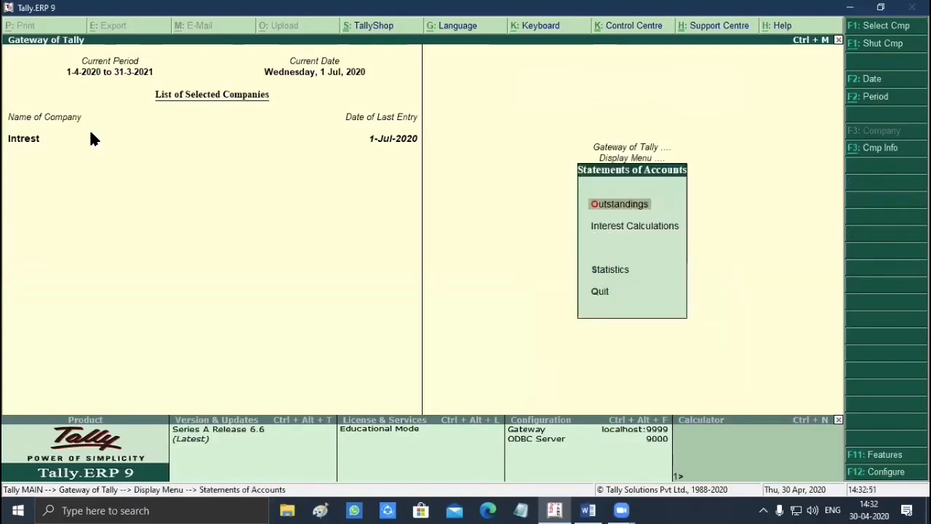
{"action": "key", "text": "Down"}
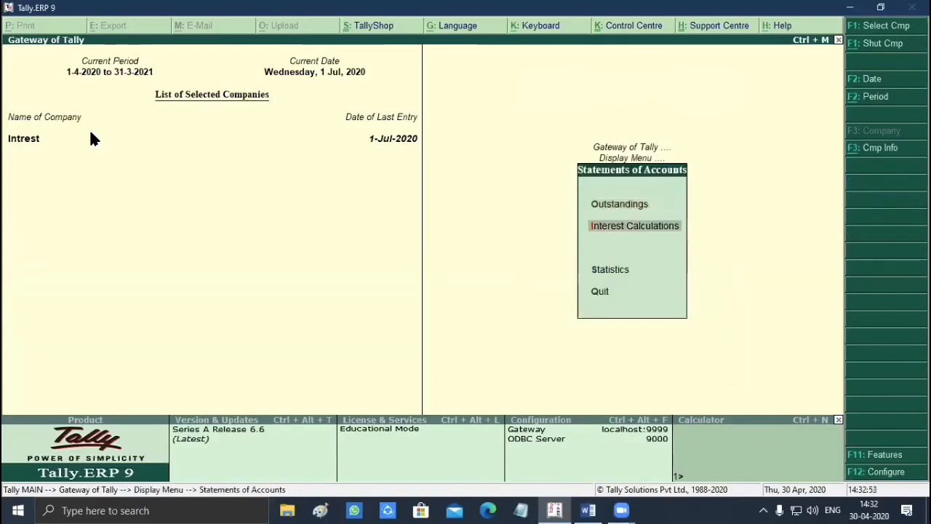
{"action": "key", "text": "Return"}
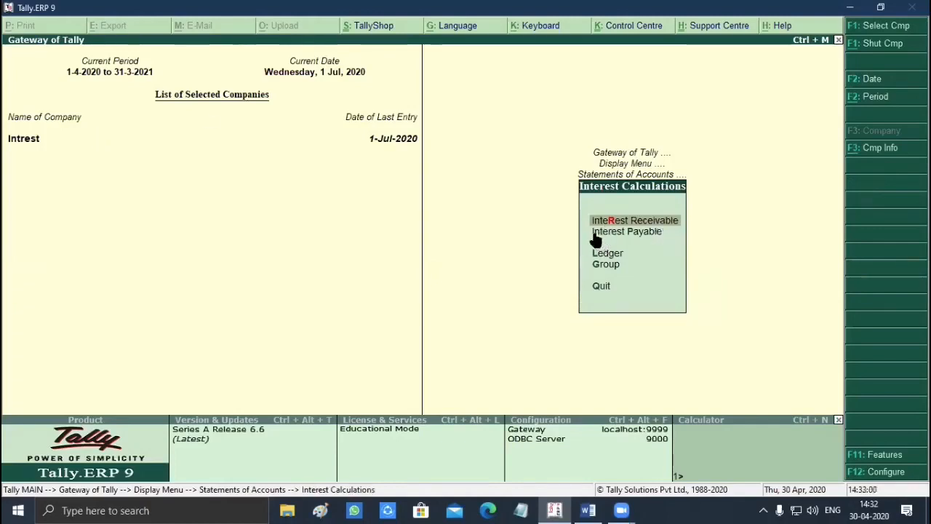
{"action": "left_click", "coordinate": [640, 231]}
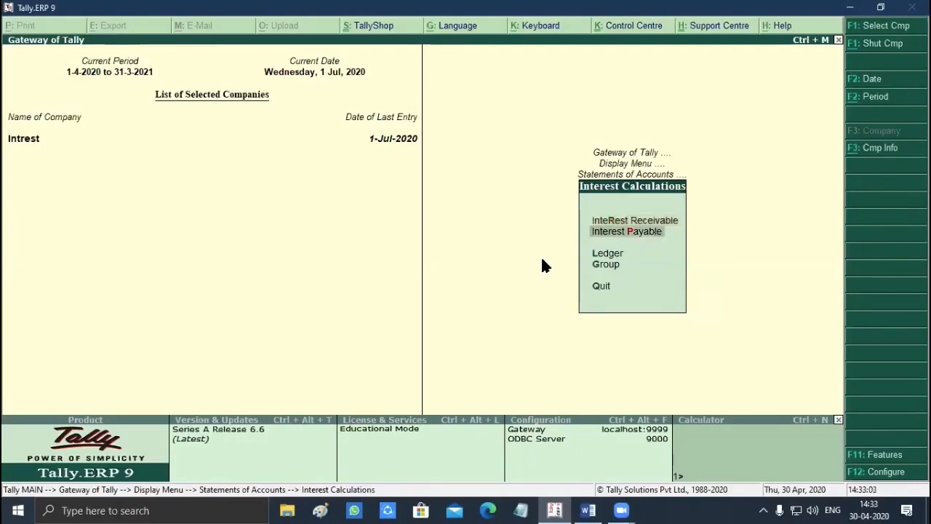
{"action": "key", "text": "Down"}
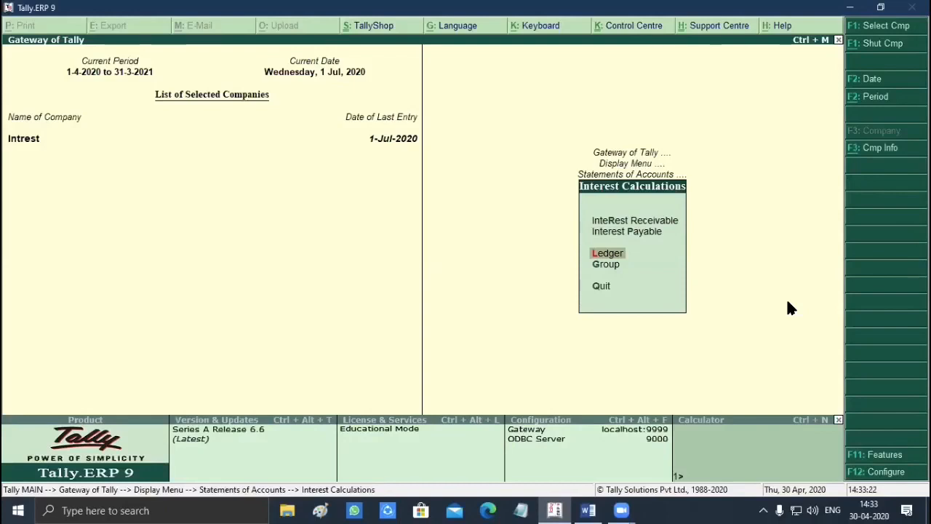
- Go back to the Gateway of Tally and reopen the Interest Calculations under Statements of Accounts
{"action": "key", "text": "Escape"}
{"action": "key", "text": "Escape"}
{"action": "key", "text": "Escape"}
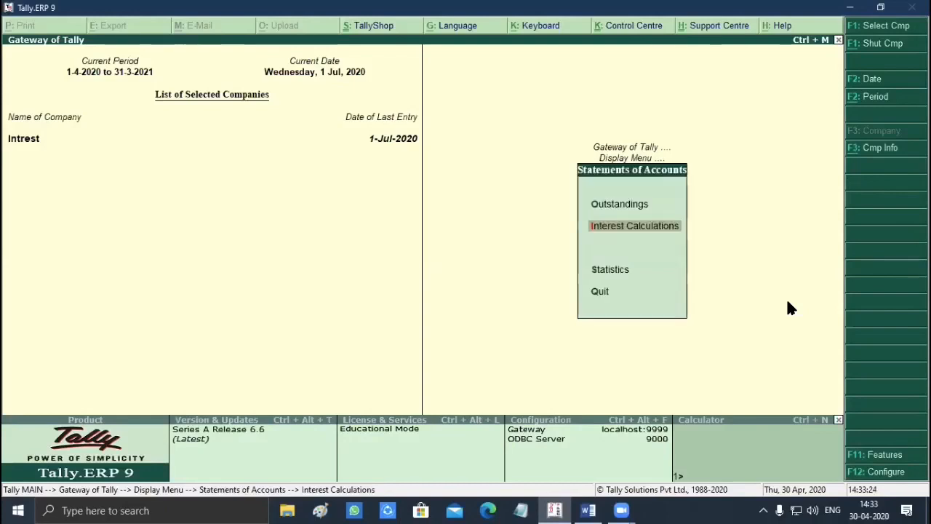
{"action": "key", "text": "Return"}
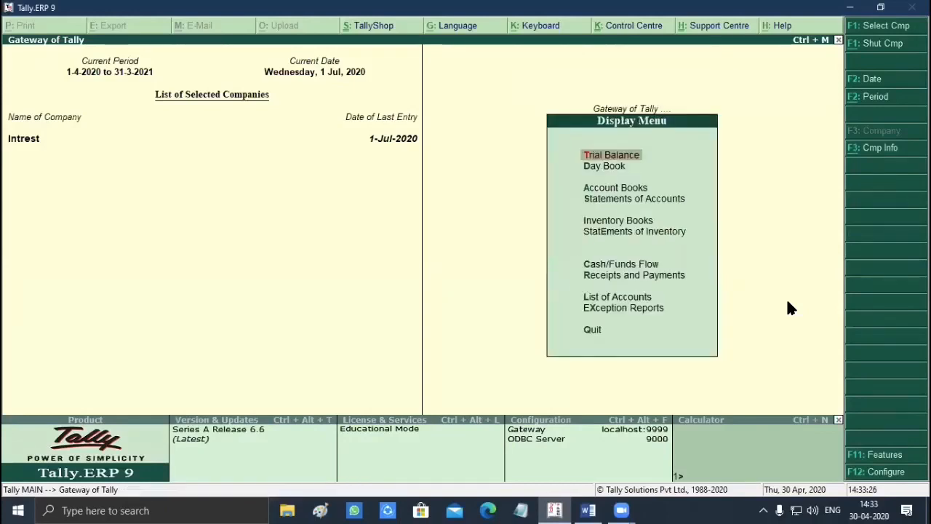
{"action": "key", "text": "Down"}
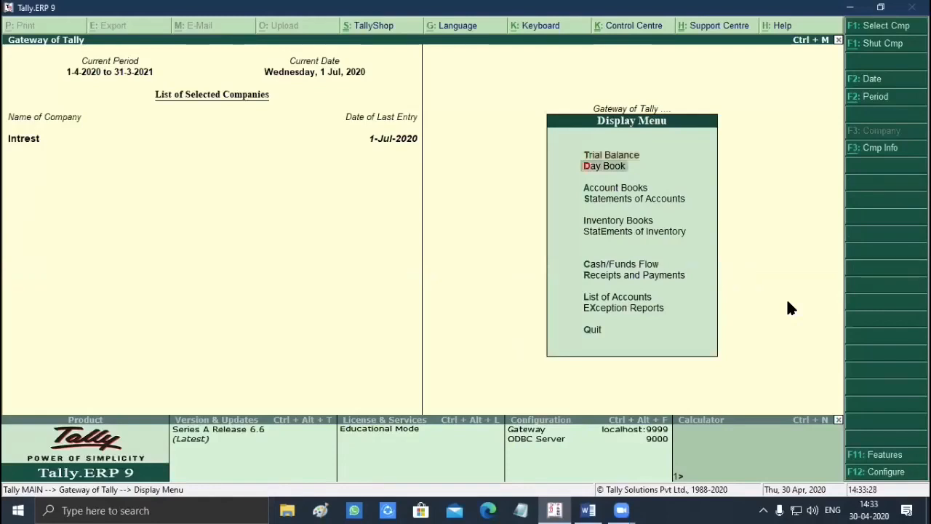
{"action": "key", "text": "Down"}
{"action": "key", "text": "Down"}
{"action": "key", "text": "Return"}
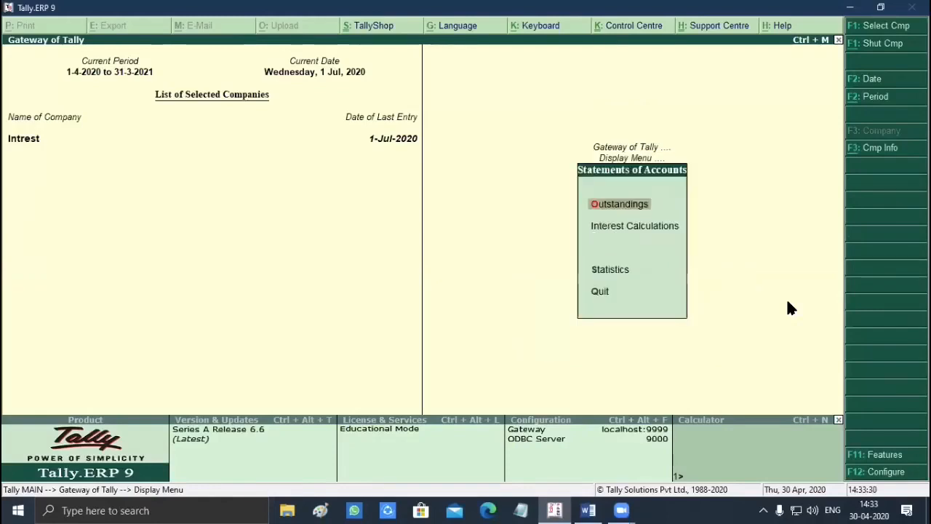
{"action": "key", "text": "Down"}
{"action": "key", "text": "Return"}
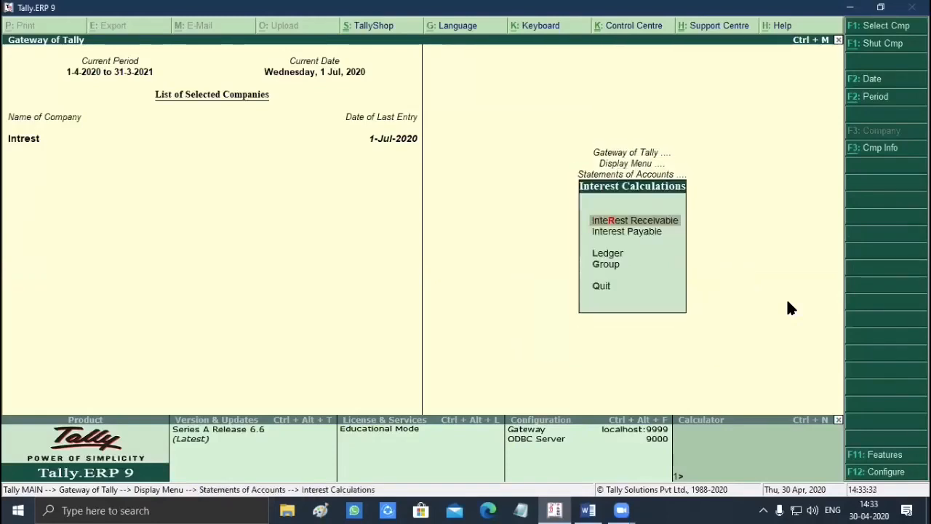
- Review the available interest reports from Interest Receivable through Group, ending back on Interest Receivable
{"action": "key", "text": "Down"}
{"action": "key", "text": "Down"}
{"action": "key", "text": "Down"}
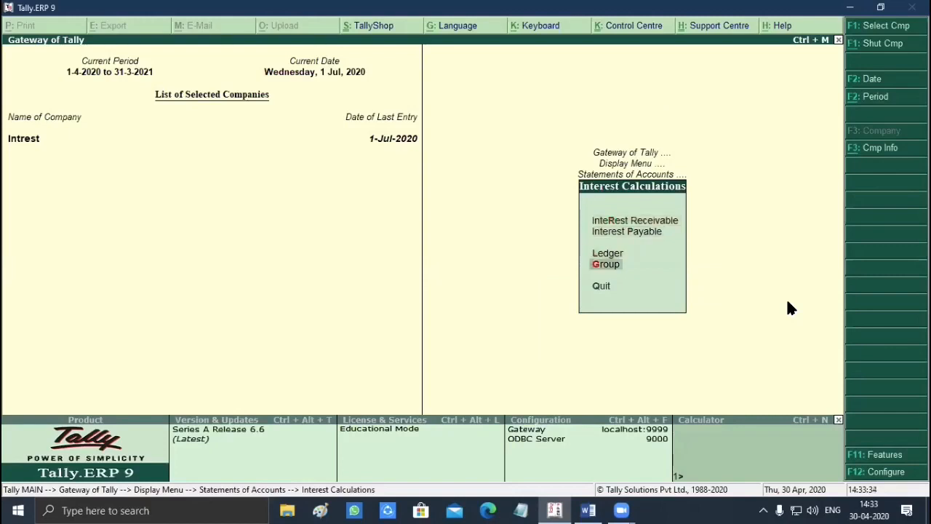
{"action": "key", "text": "Up"}
{"action": "key", "text": "Up"}
{"action": "key", "text": "Up"}
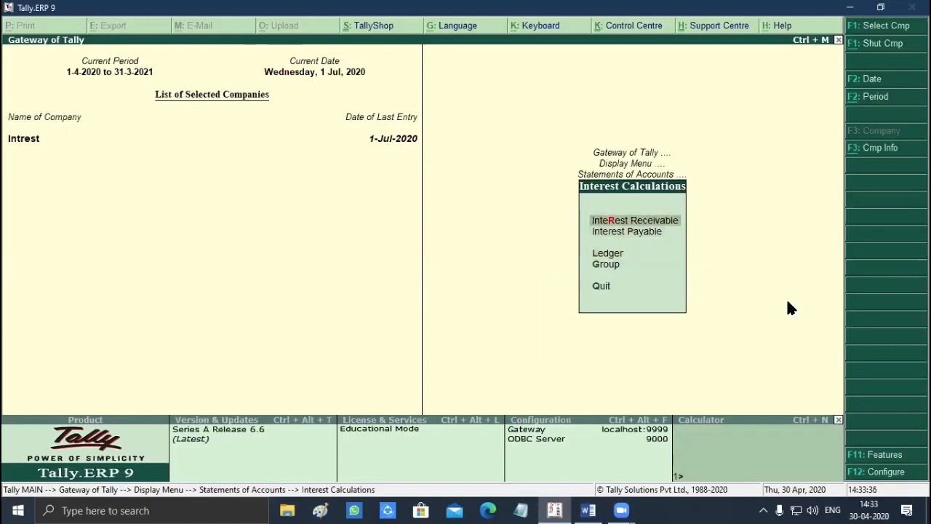
- Close the interest and display reports and return to the Gateway of Tally without quitting the program
{"action": "key", "text": "Escape"}
{"action": "key", "text": "Escape"}
{"action": "key", "text": "Escape"}
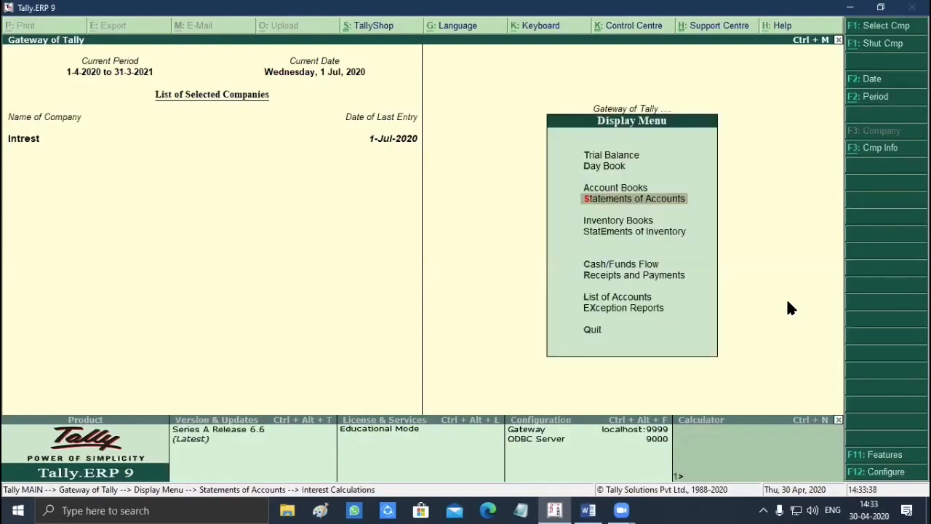
{"action": "key", "text": "Escape"}
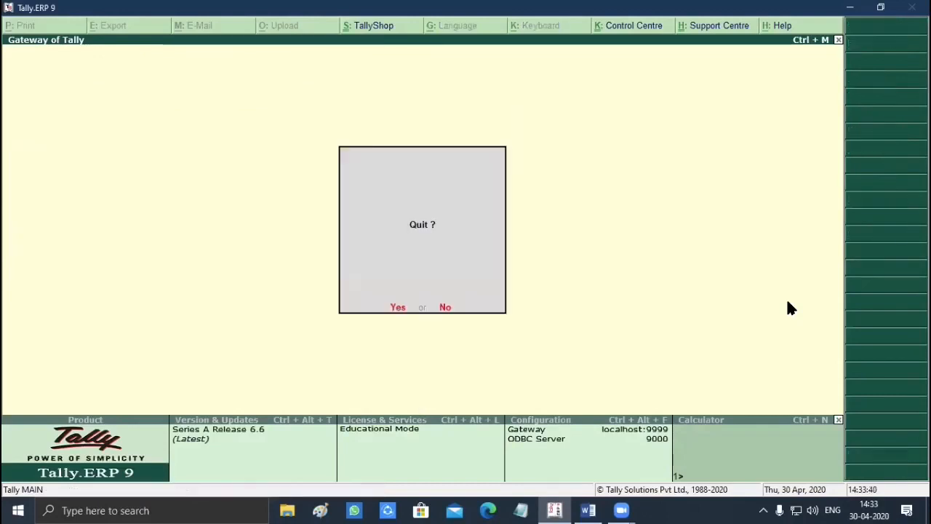
{"action": "key", "text": "Escape"}
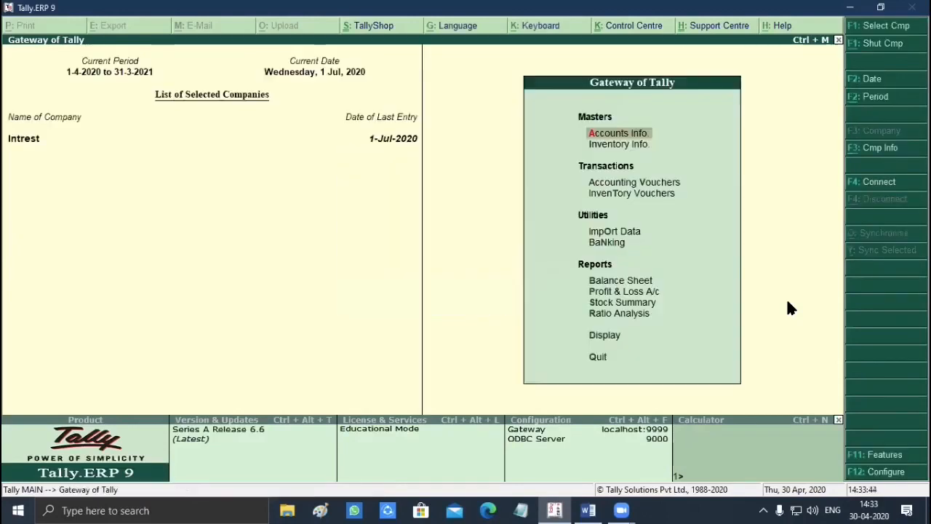